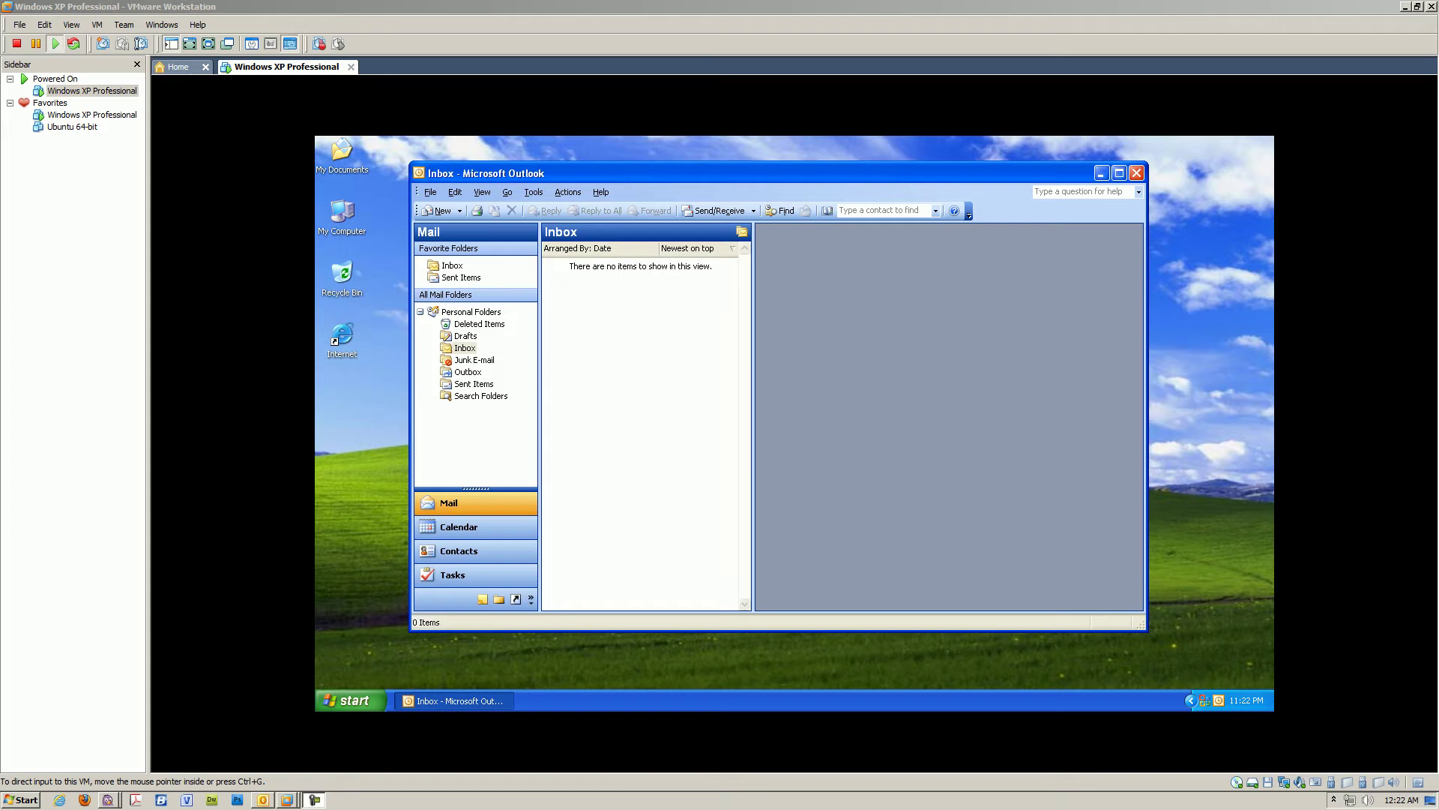
Look through the View and navigation menus, then select the Inbox folder
{"action": "left_click", "coordinate": [567, 192]}
{"action": "mouse_move", "coordinate": [482, 192]}
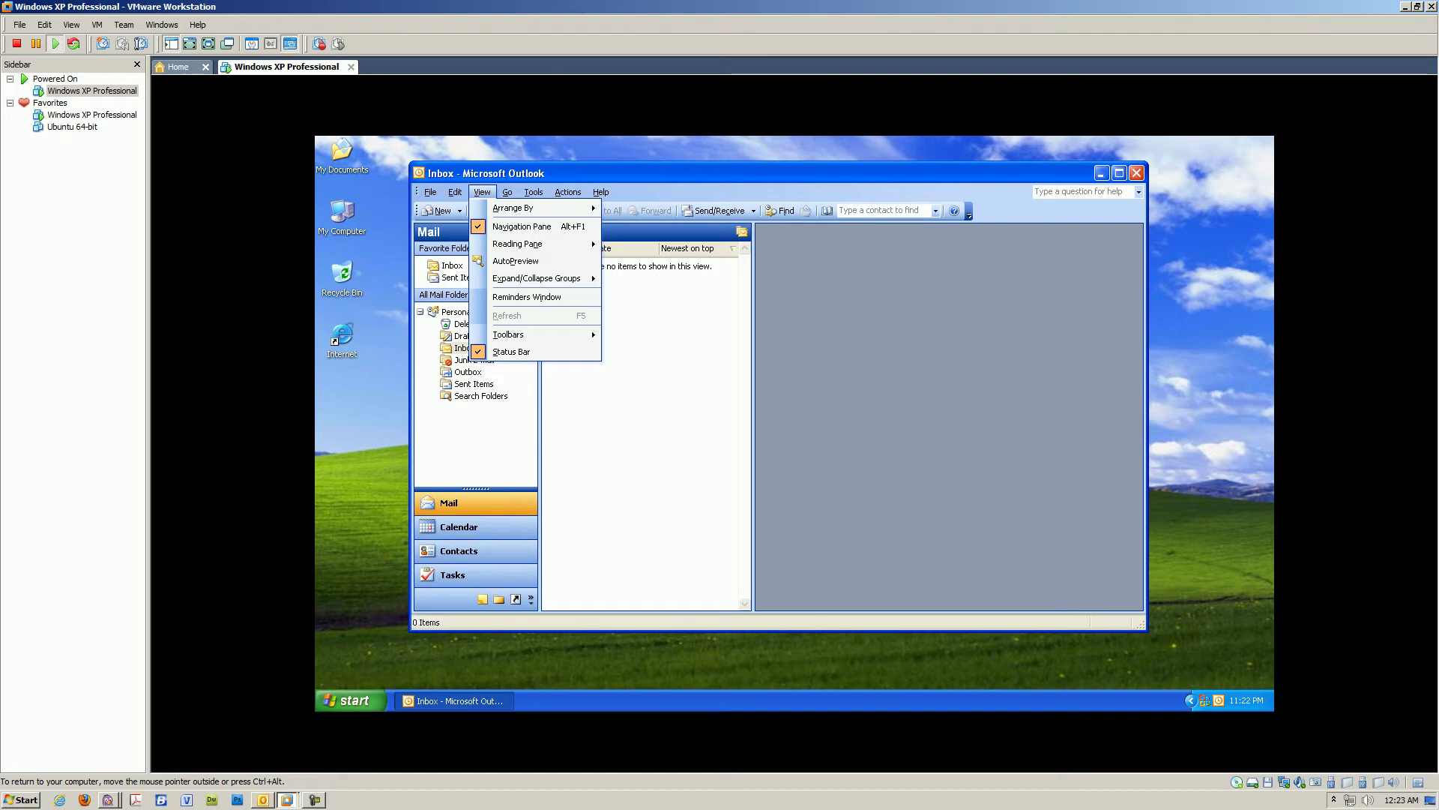
{"action": "key", "text": "Right"}
{"action": "key", "text": "Escape"}
{"action": "key", "text": "Escape"}
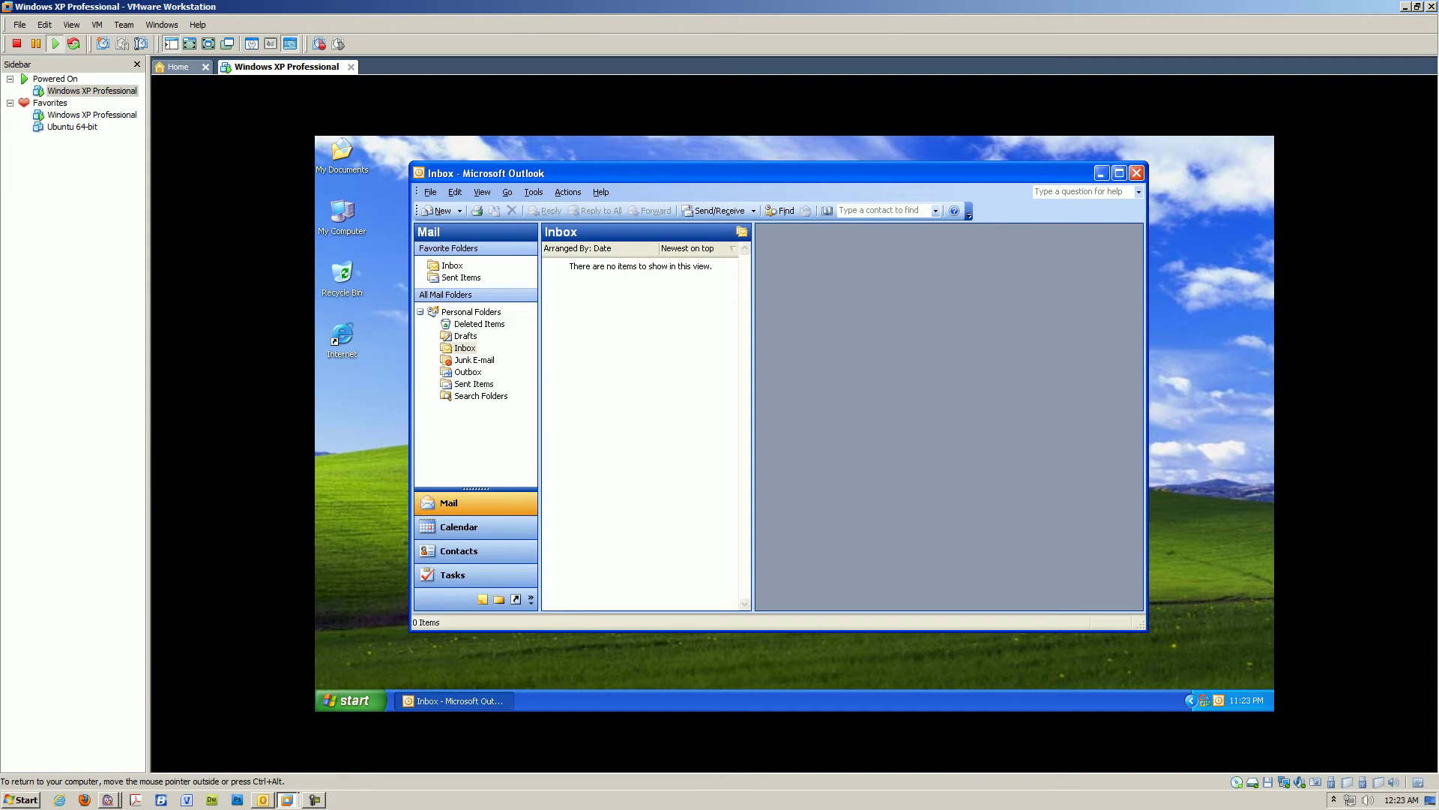
{"action": "left_click", "coordinate": [465, 347]}
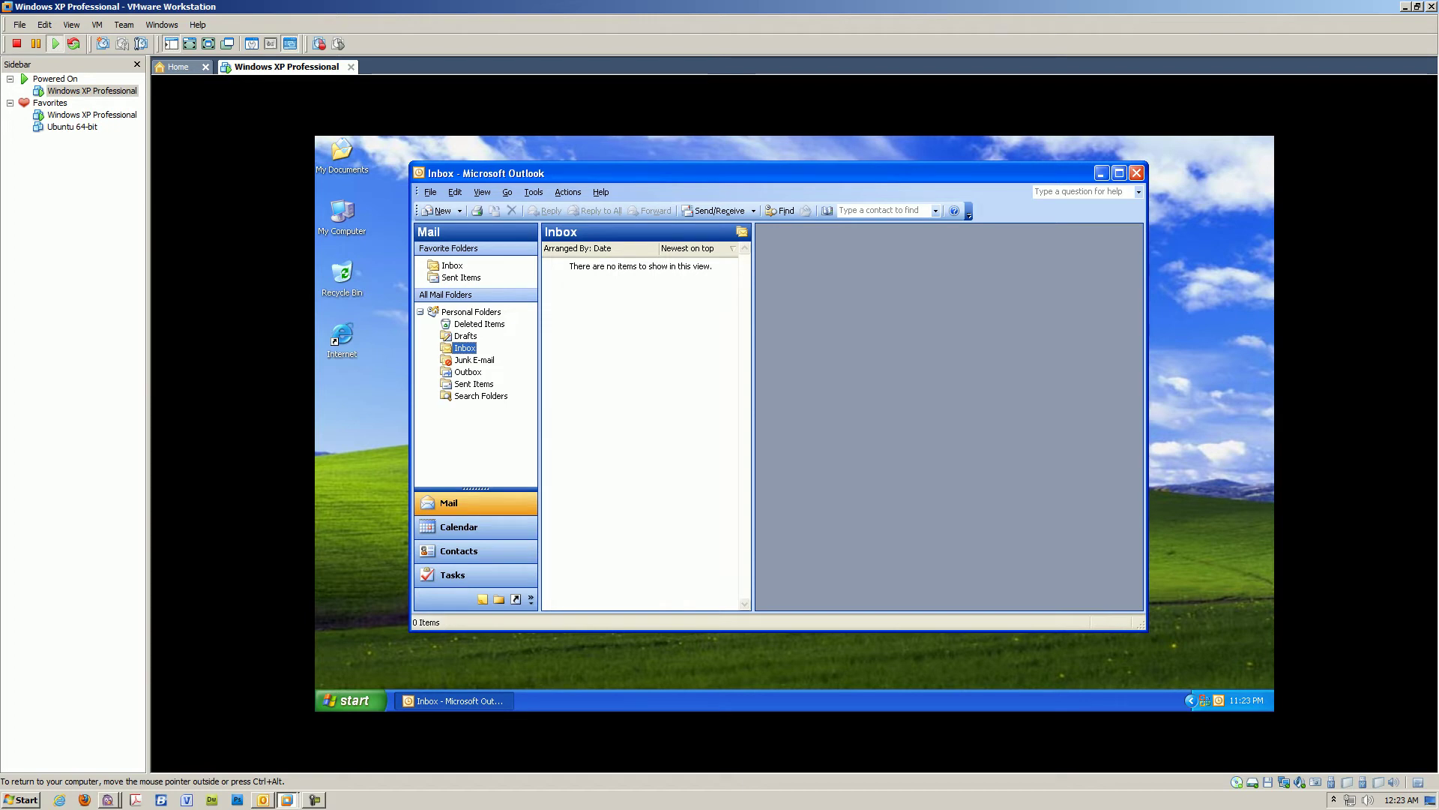
Create a subfolder named 'Test Folder' under the Inbox
{"action": "right_click", "coordinate": [466, 348]}
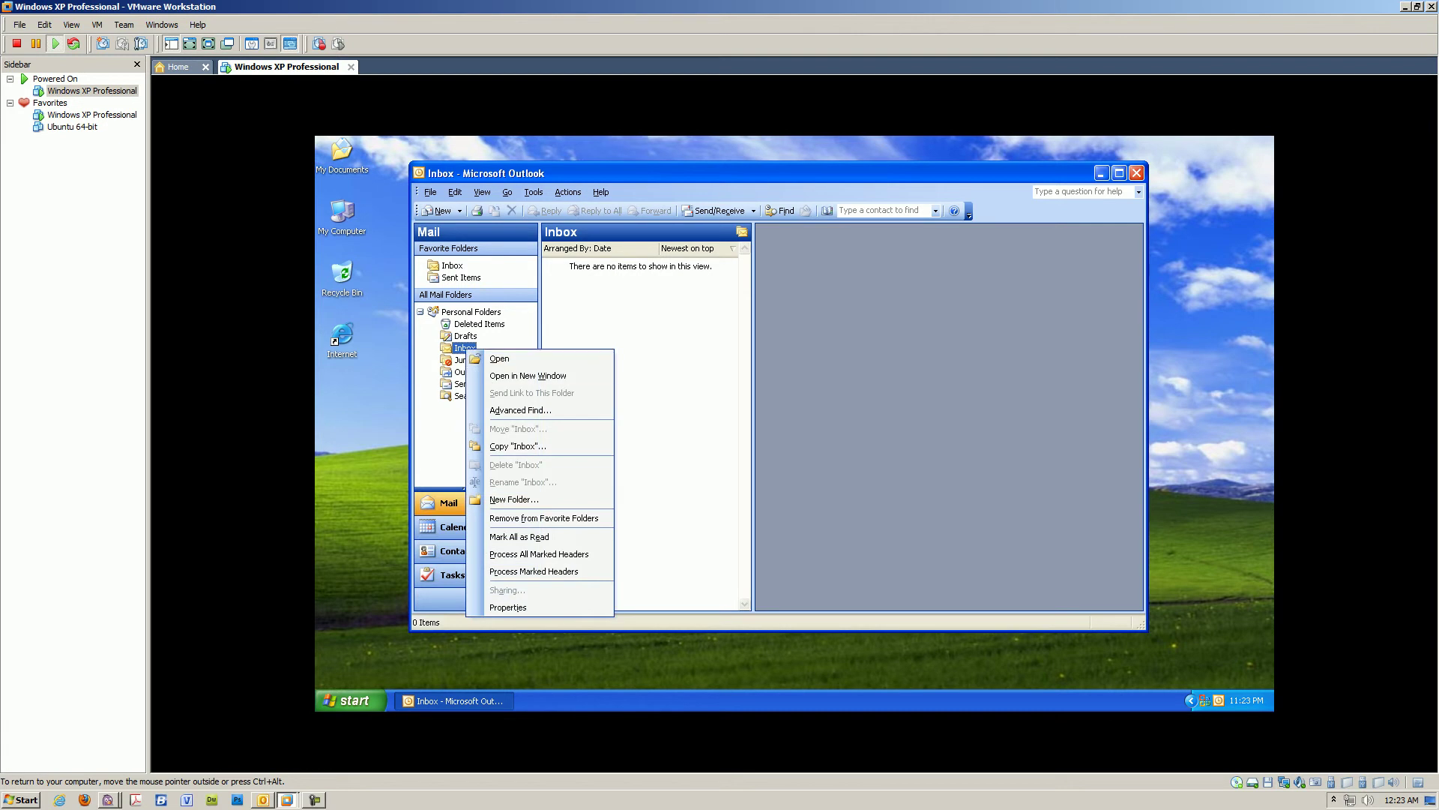
{"action": "left_click", "coordinate": [514, 499]}
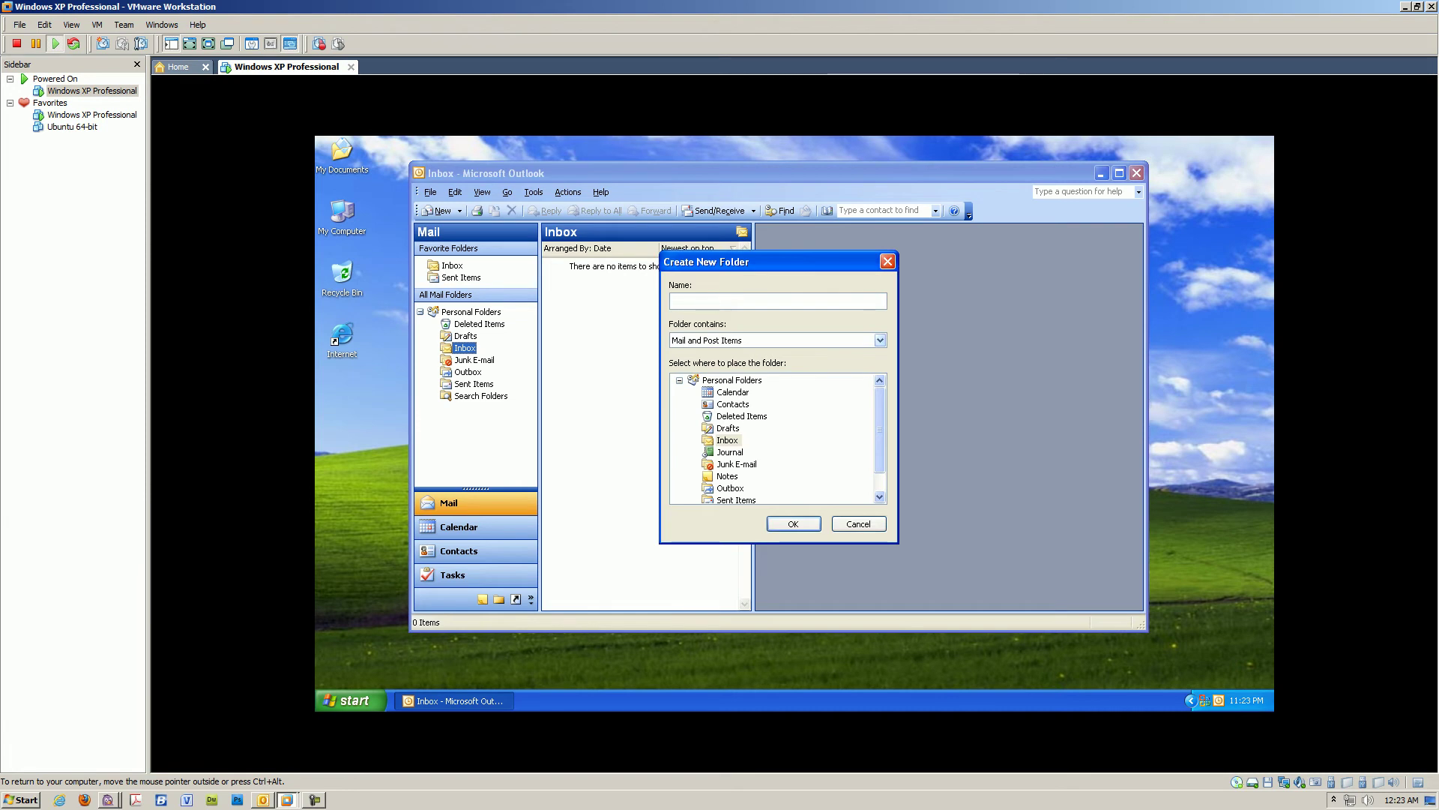
{"action": "type", "text": "Test Folder"}
{"action": "key", "text": "Return"}
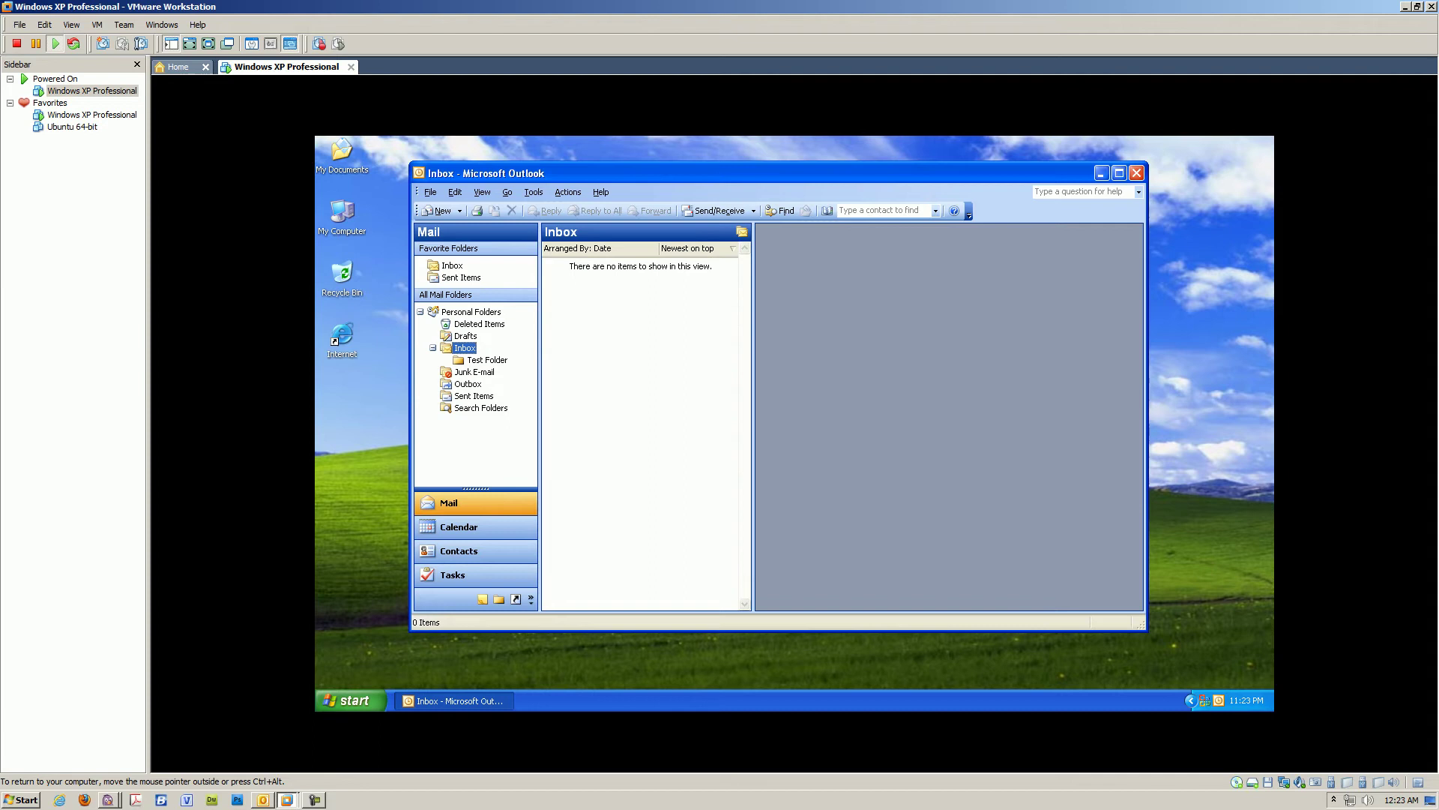
Switch between Test Folder and the Inbox, then go to the Calendar with Ctrl+2
{"action": "left_click", "coordinate": [487, 360]}
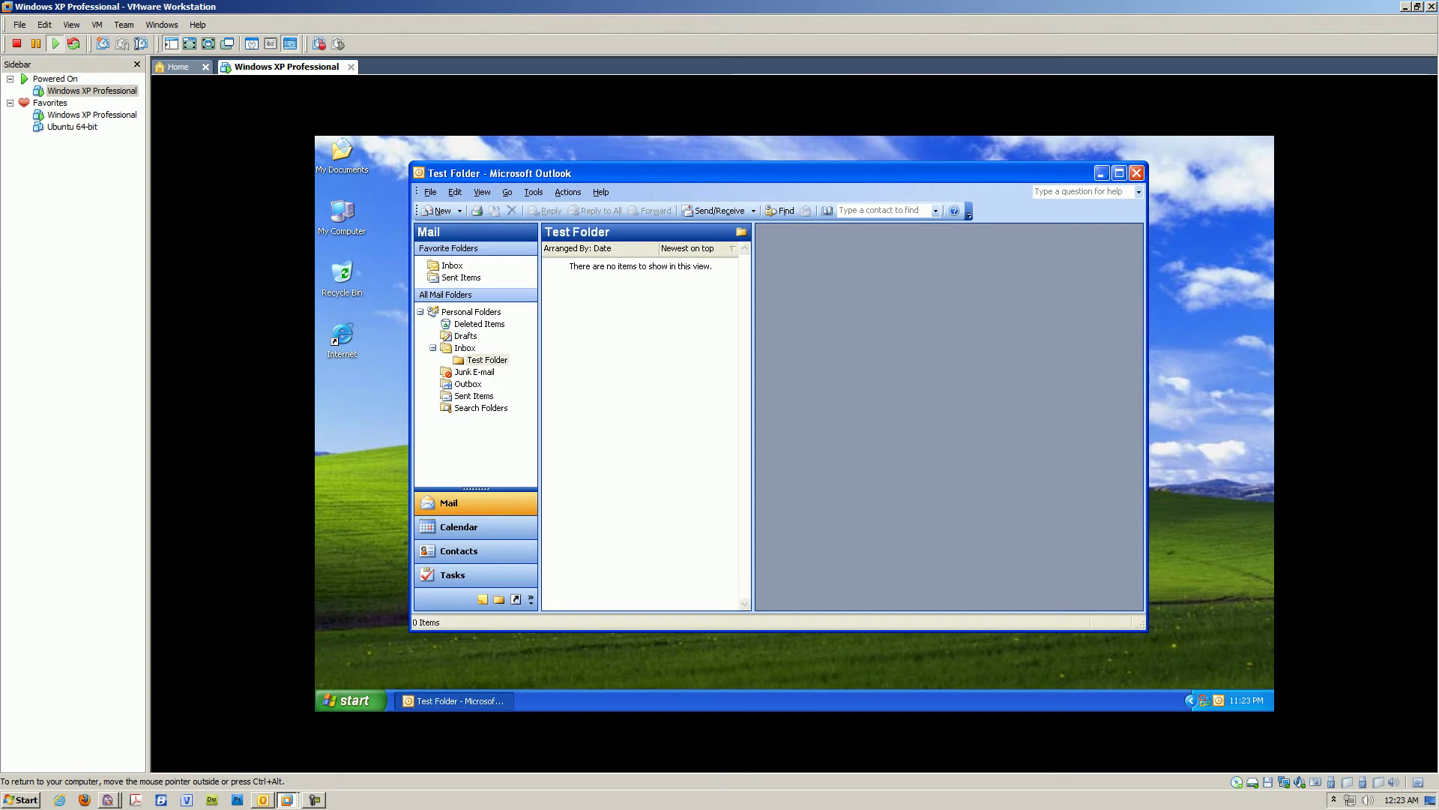
{"action": "left_click", "coordinate": [465, 348]}
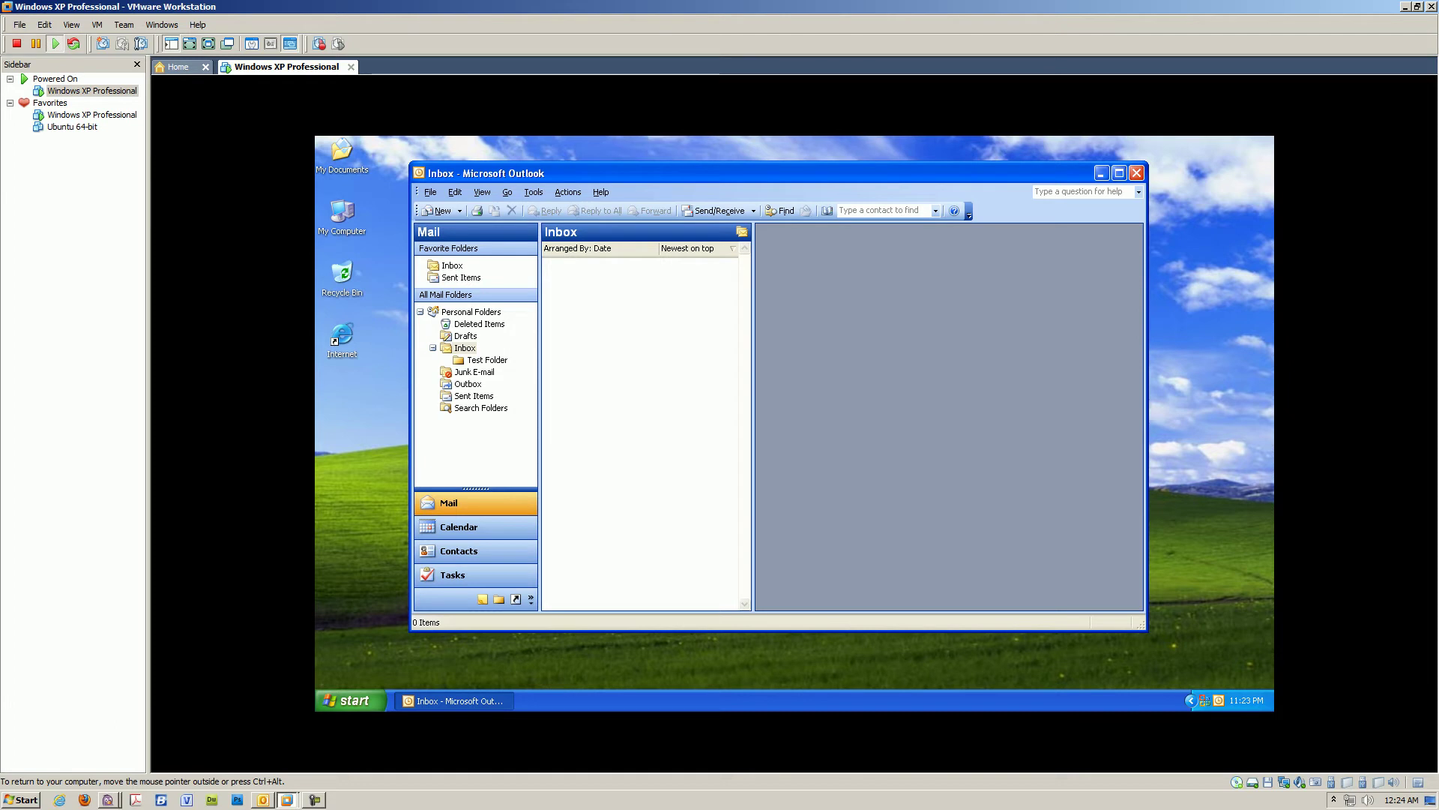
{"action": "left_click", "coordinate": [487, 360]}
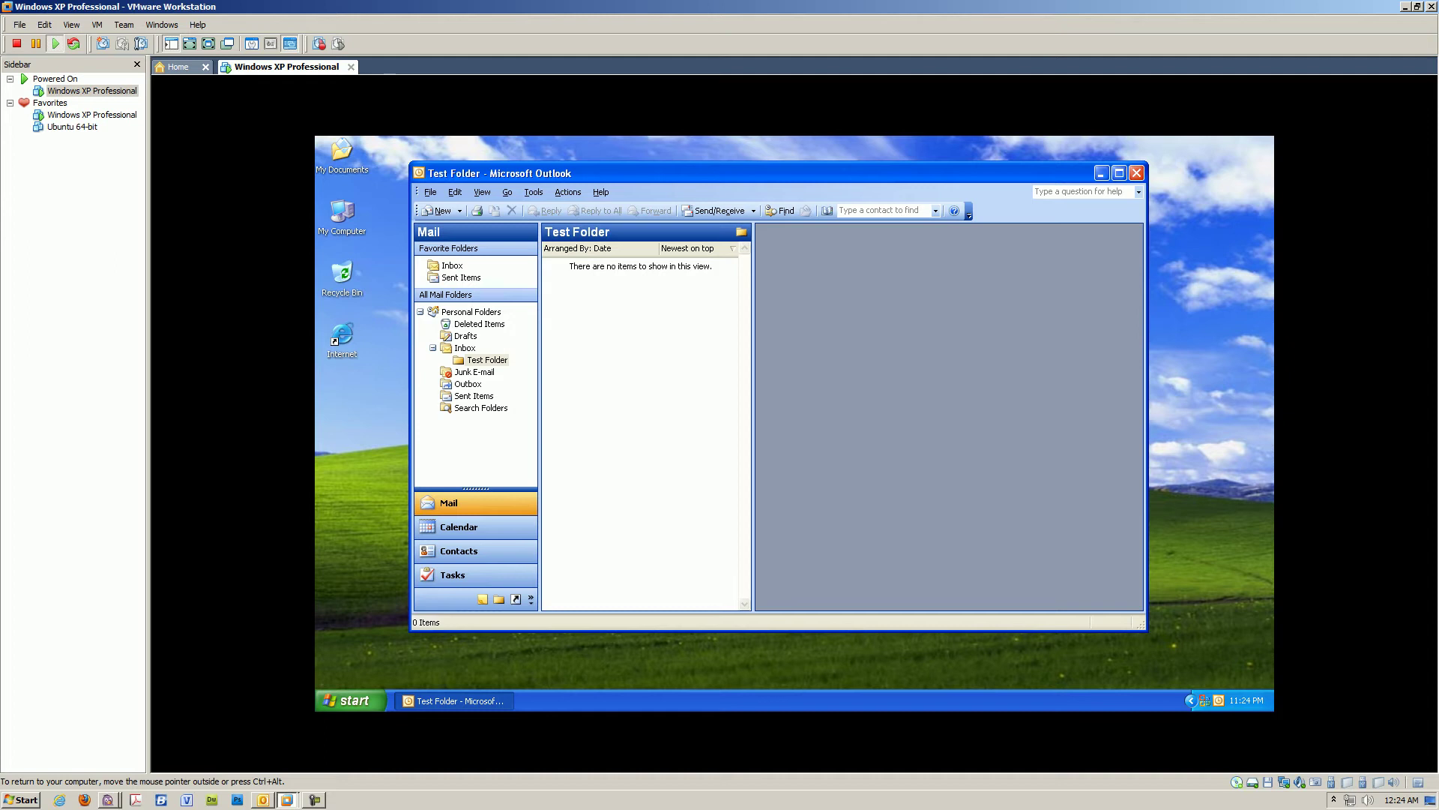
{"action": "left_click", "coordinate": [464, 348]}
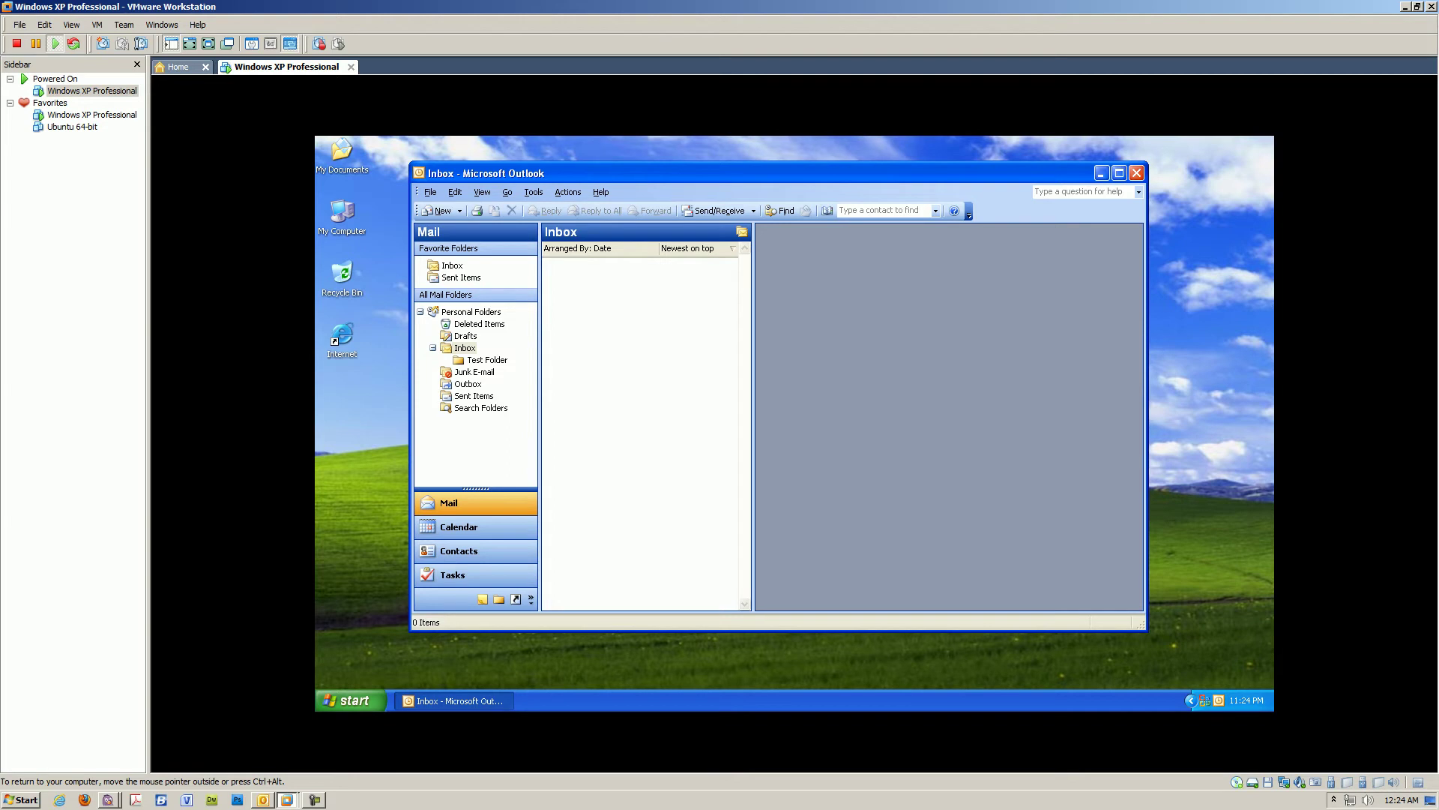
{"action": "key", "text": "ctrl+2"}
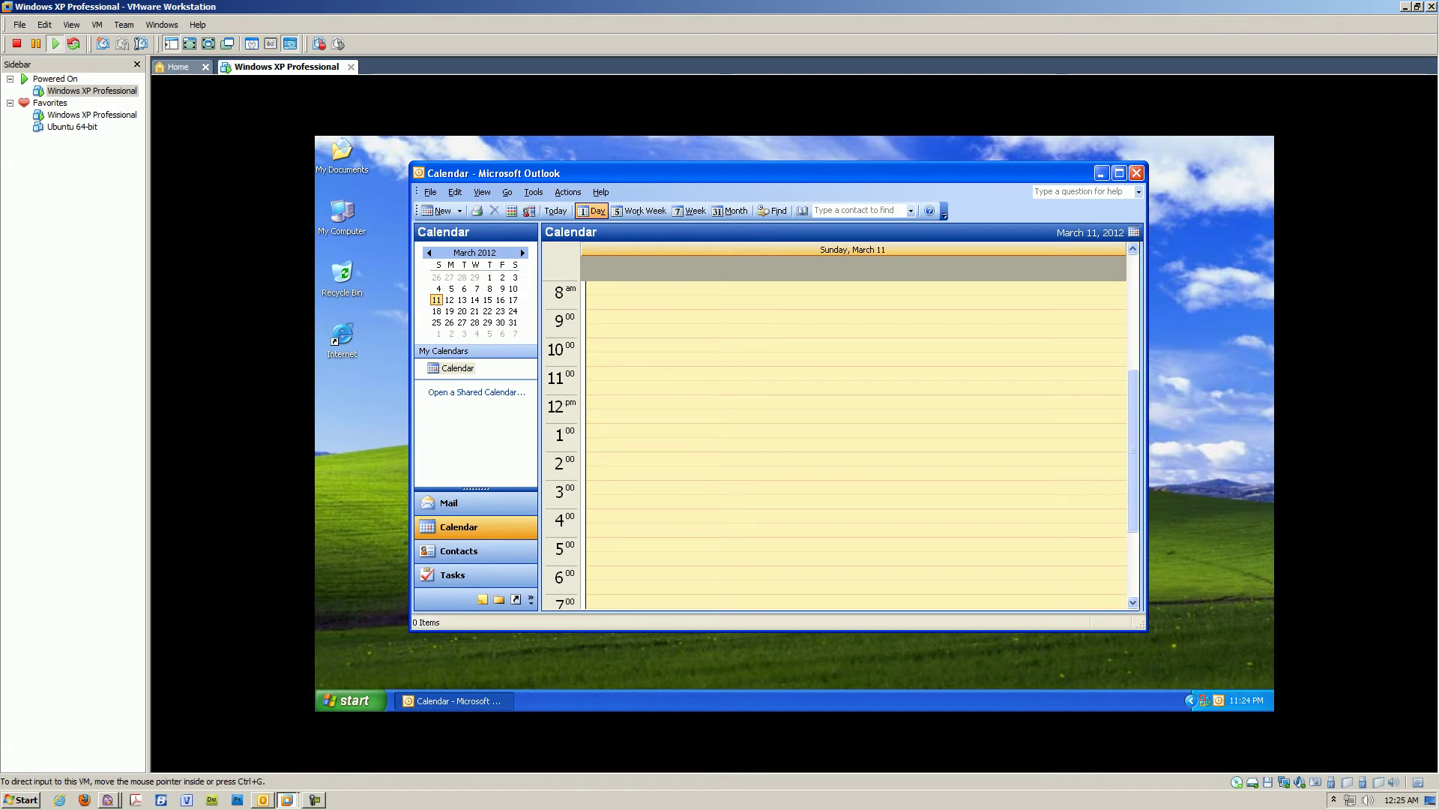
Switch the calendar to Month view and pick Thursday, March 15
{"action": "left_click", "coordinate": [731, 210]}
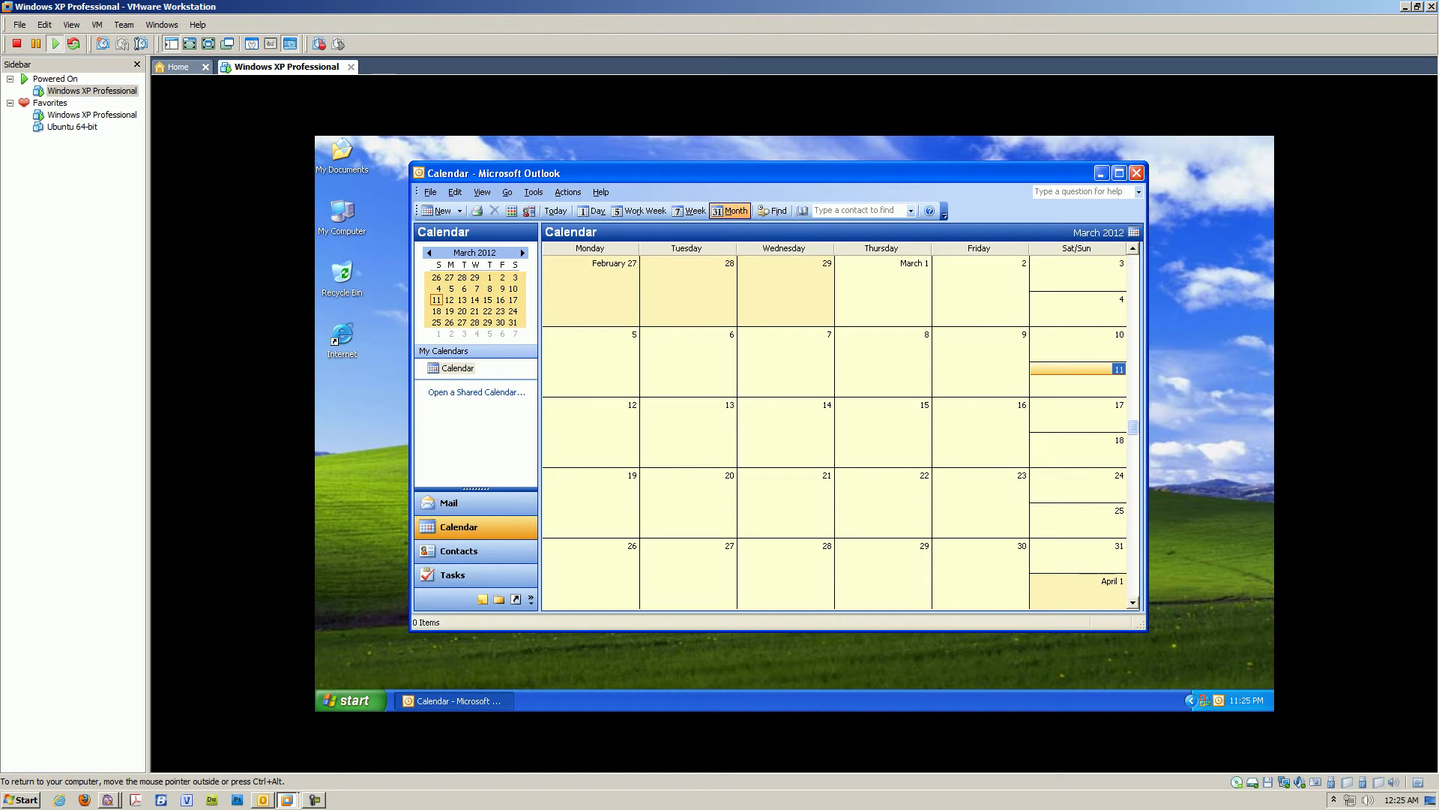
{"action": "left_click", "coordinate": [883, 405]}
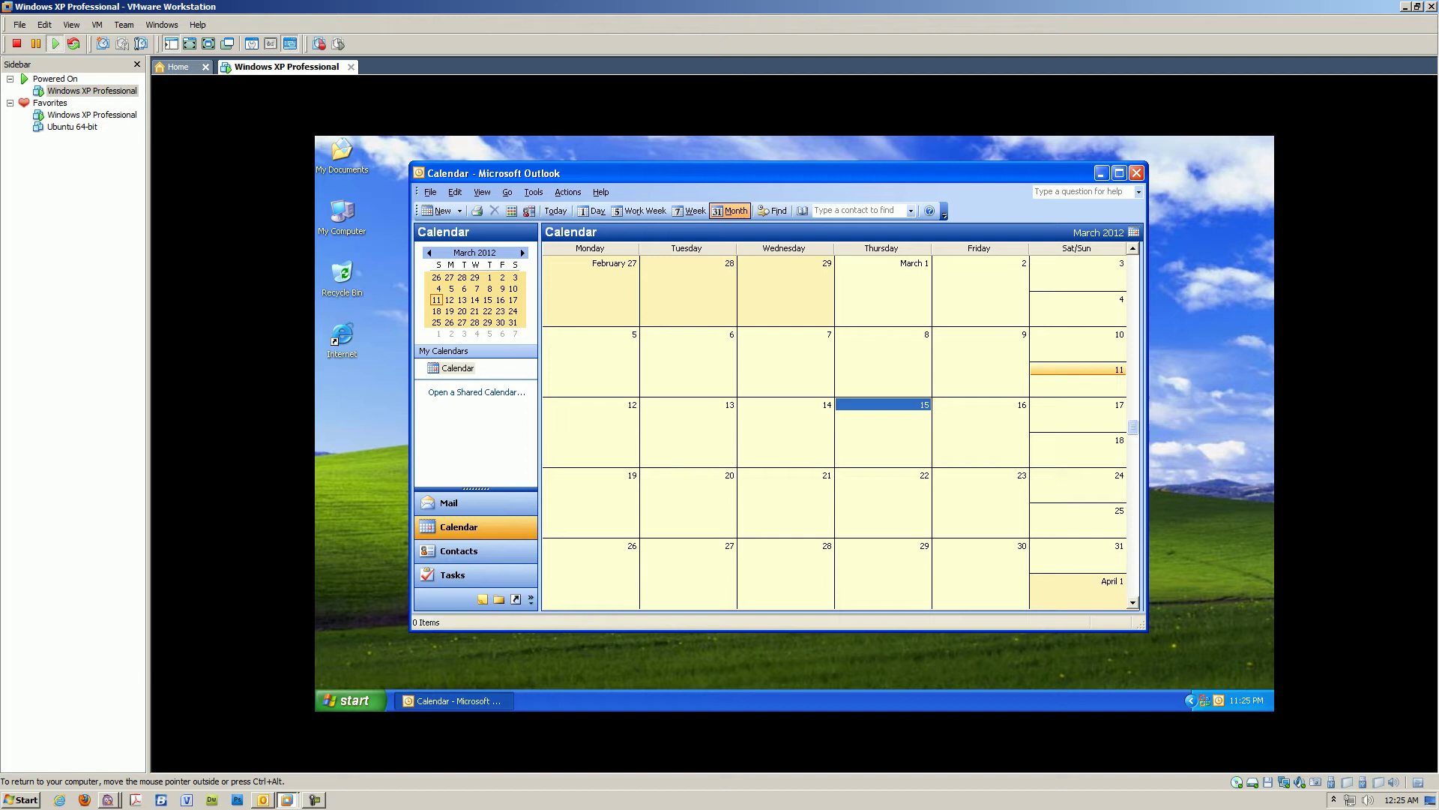
Start a new event titled 'Test Meeting' at Test Location, labelled Important
{"action": "key", "text": "ctrl+n"}
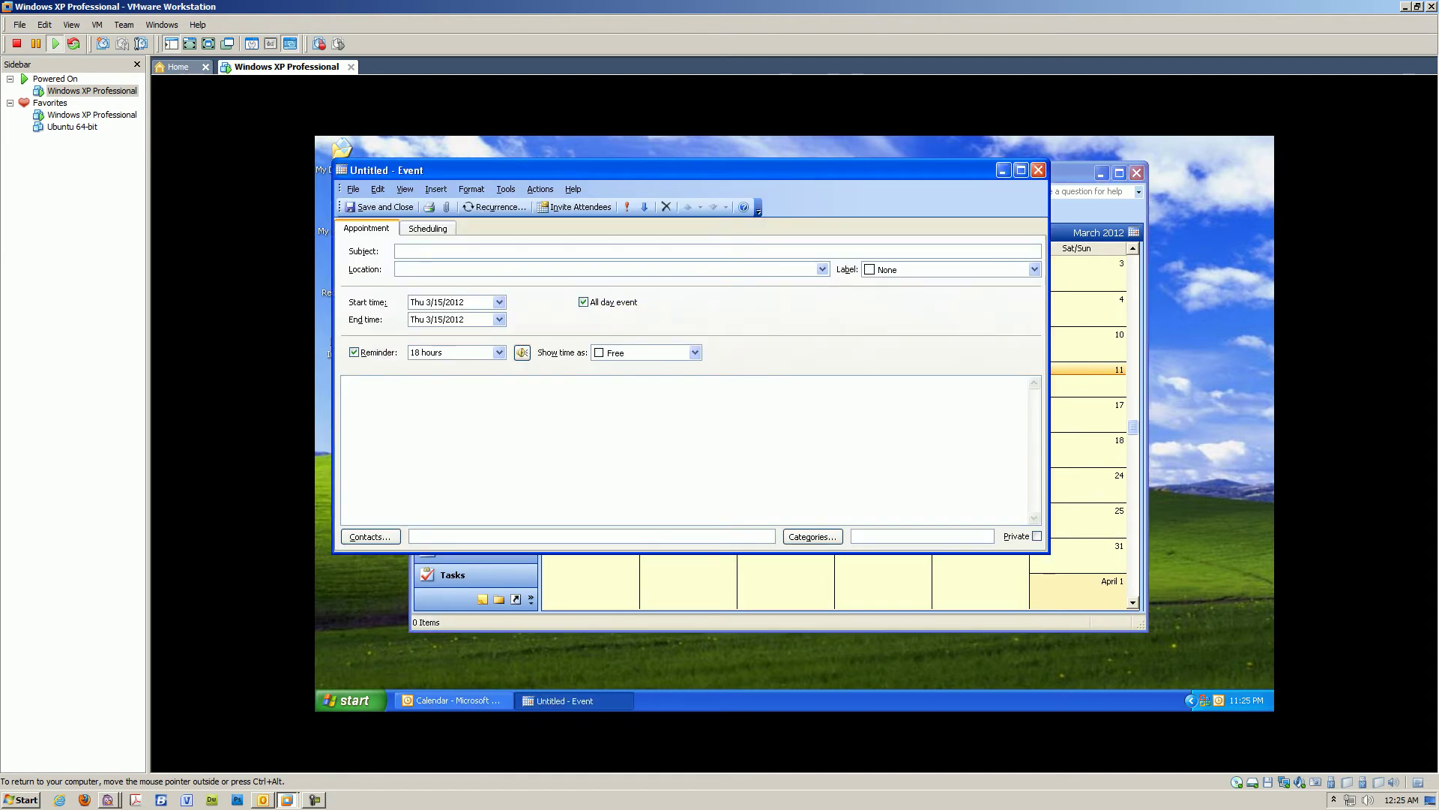
{"action": "type", "text": "Test Meeting"}
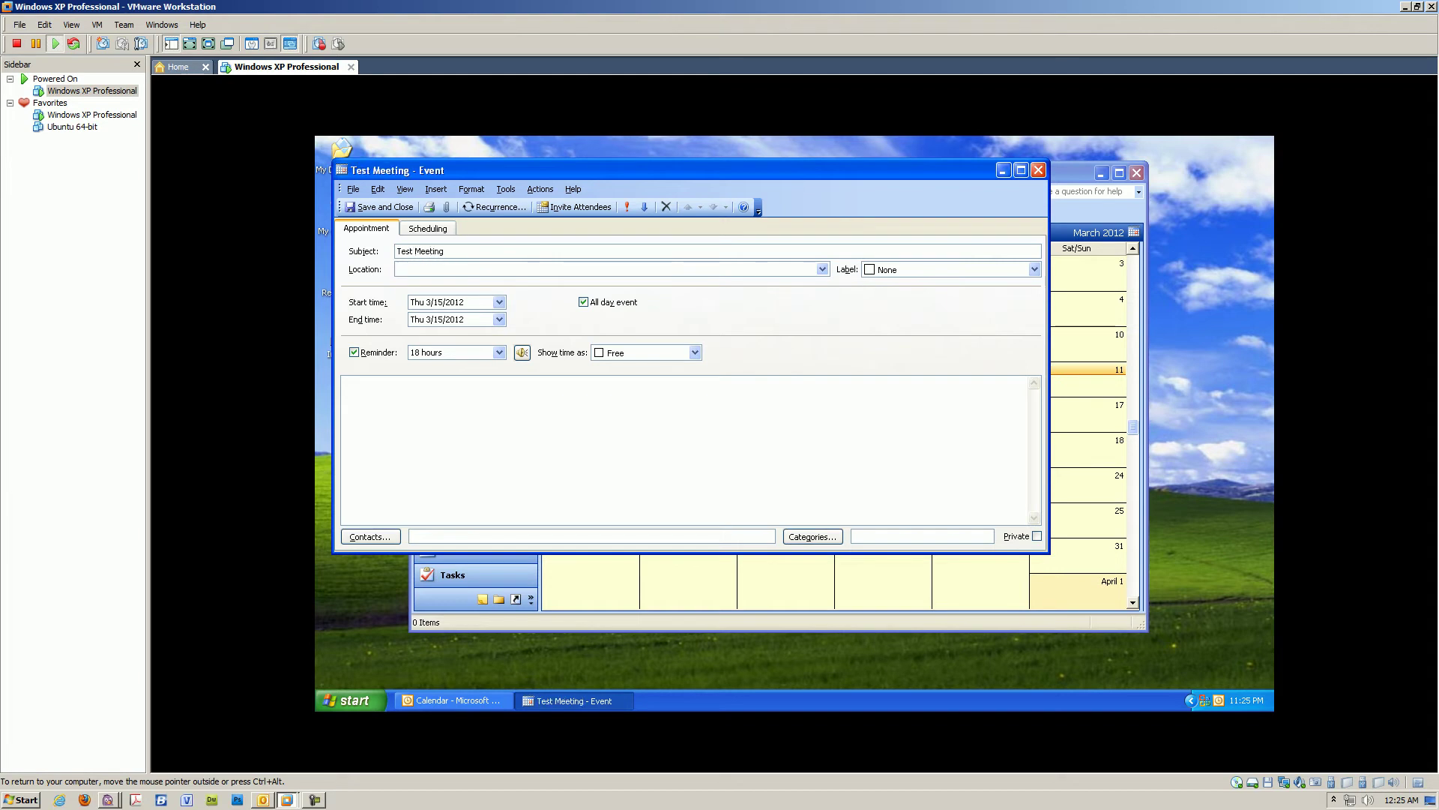
{"action": "key", "text": "Tab"}
{"action": "type", "text": "Tets"}
{"action": "key", "text": "BackSpace"}
{"action": "key", "text": "BackSpace"}
{"action": "type", "text": "st "}
{"action": "type", "text": "erst"}
{"action": "type", "text": "Location"}
{"action": "key", "text": "Tab"}
{"action": "key", "text": "alt+Down"}
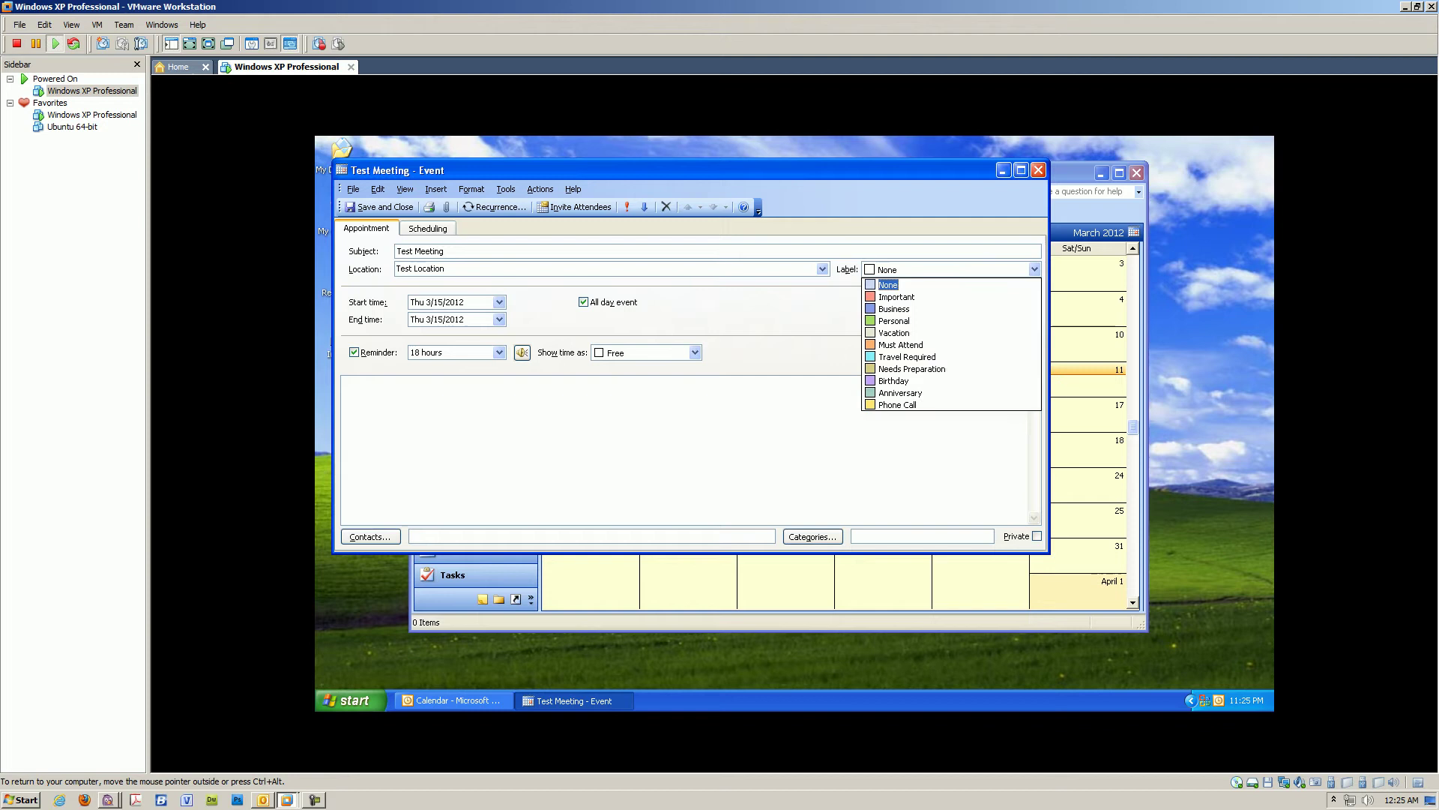
{"action": "key", "text": "Down"}
{"action": "key", "text": "Down"}
{"action": "key", "text": "Up"}
{"action": "key", "text": "Return"}
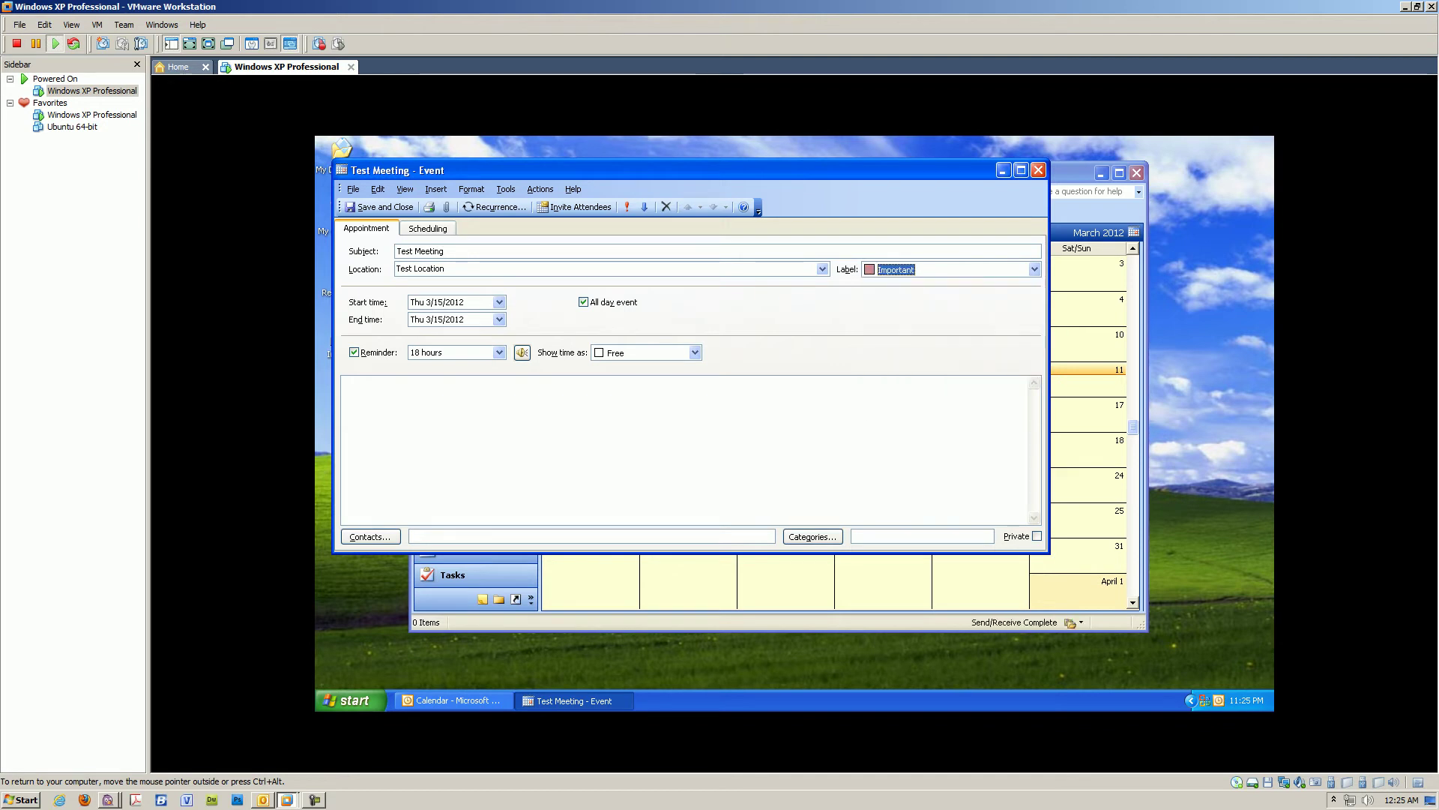
Make it a timed 8:00–8:30 AM meeting with a 1-hour reminder
{"action": "left_click", "coordinate": [499, 301]}
{"action": "left_click", "coordinate": [499, 301]}
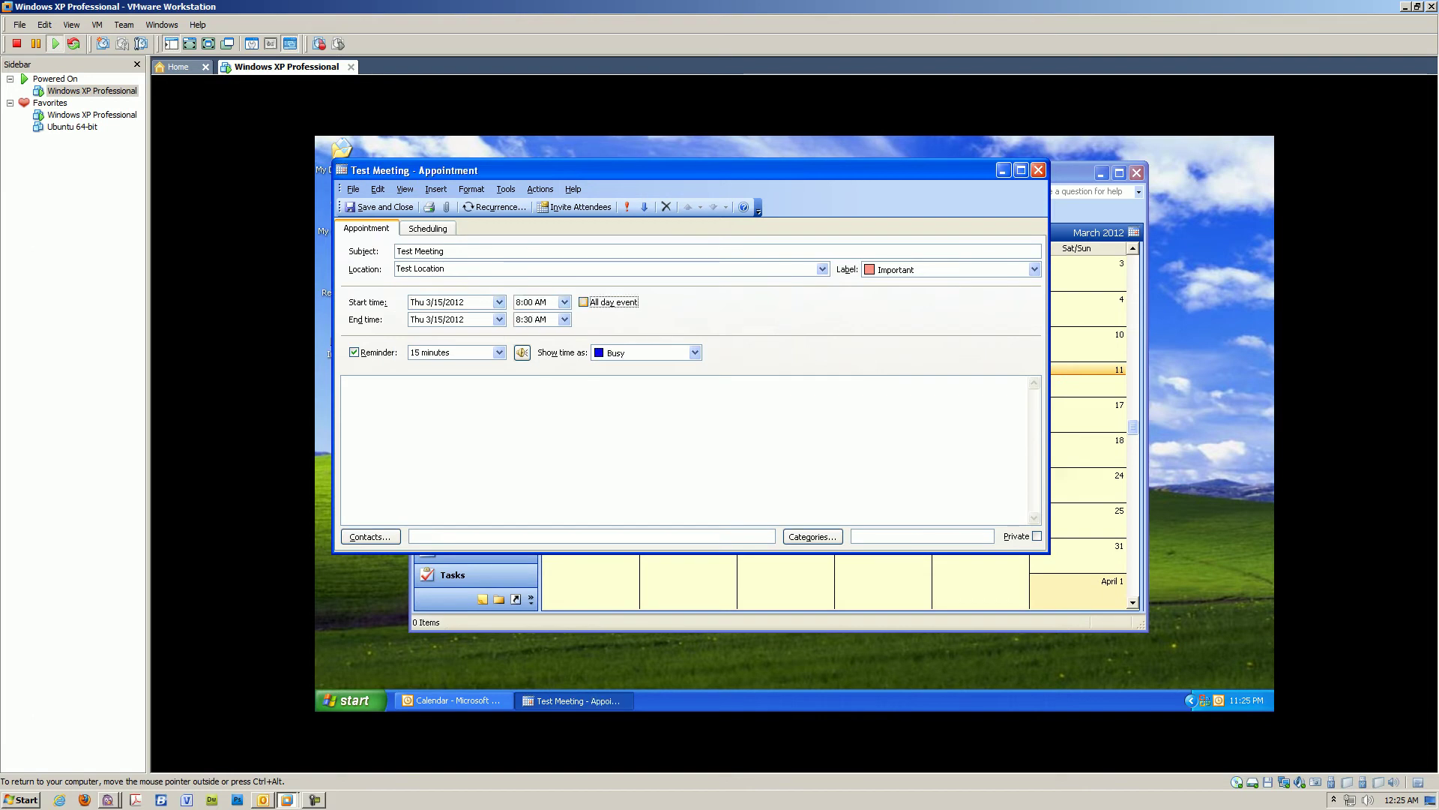
{"action": "left_click", "coordinate": [564, 301]}
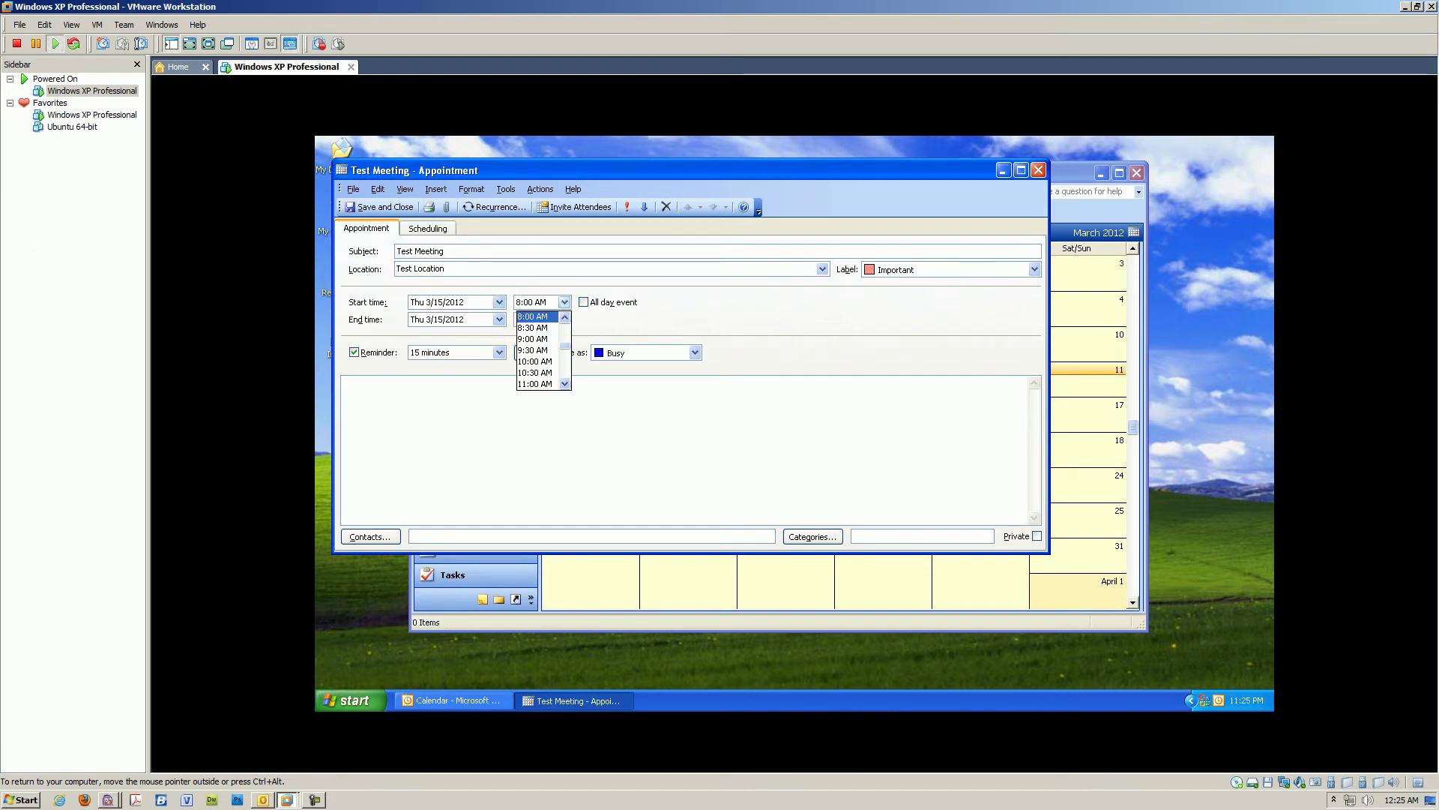
{"action": "left_click", "coordinate": [534, 315]}
{"action": "left_click", "coordinate": [564, 319]}
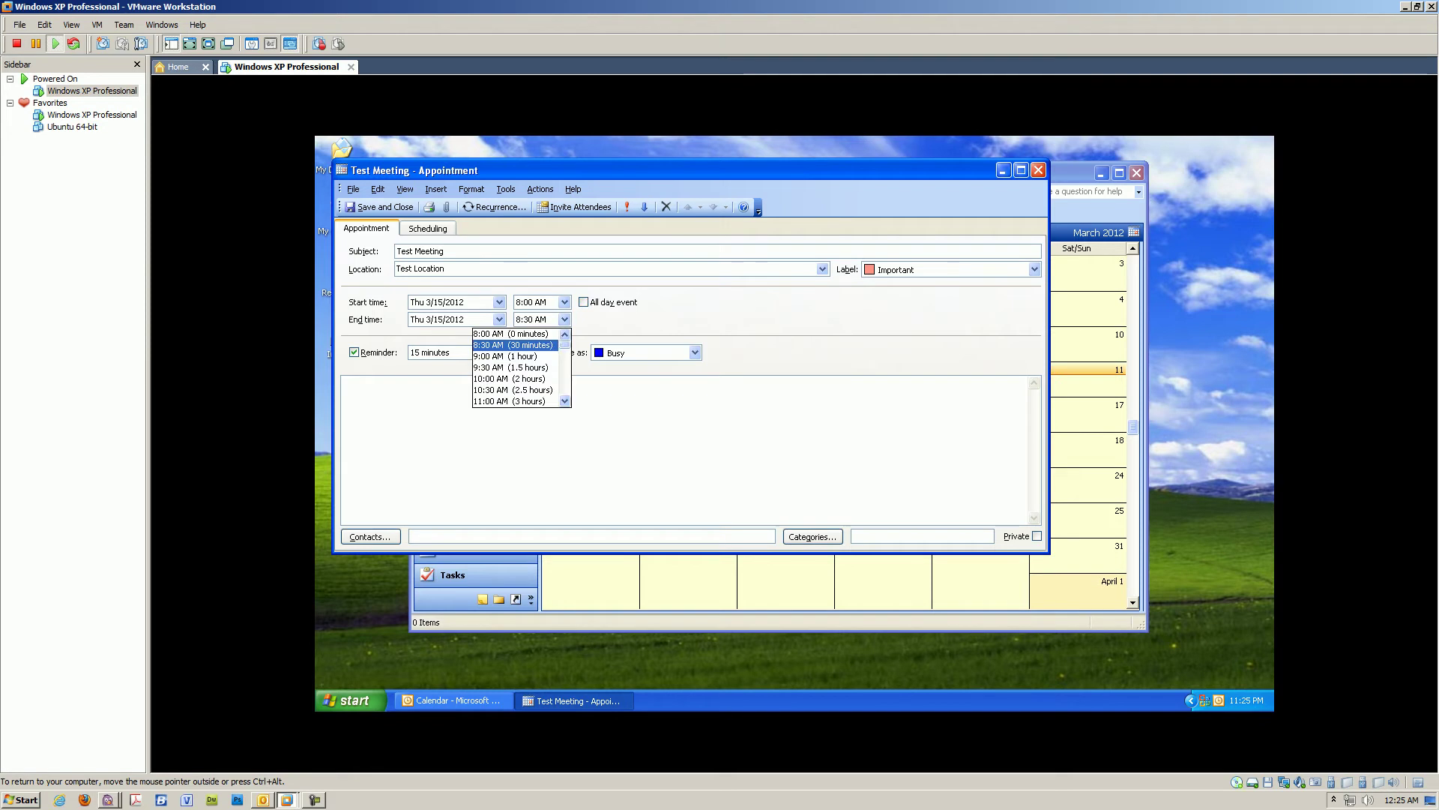
{"action": "key", "text": "Return"}
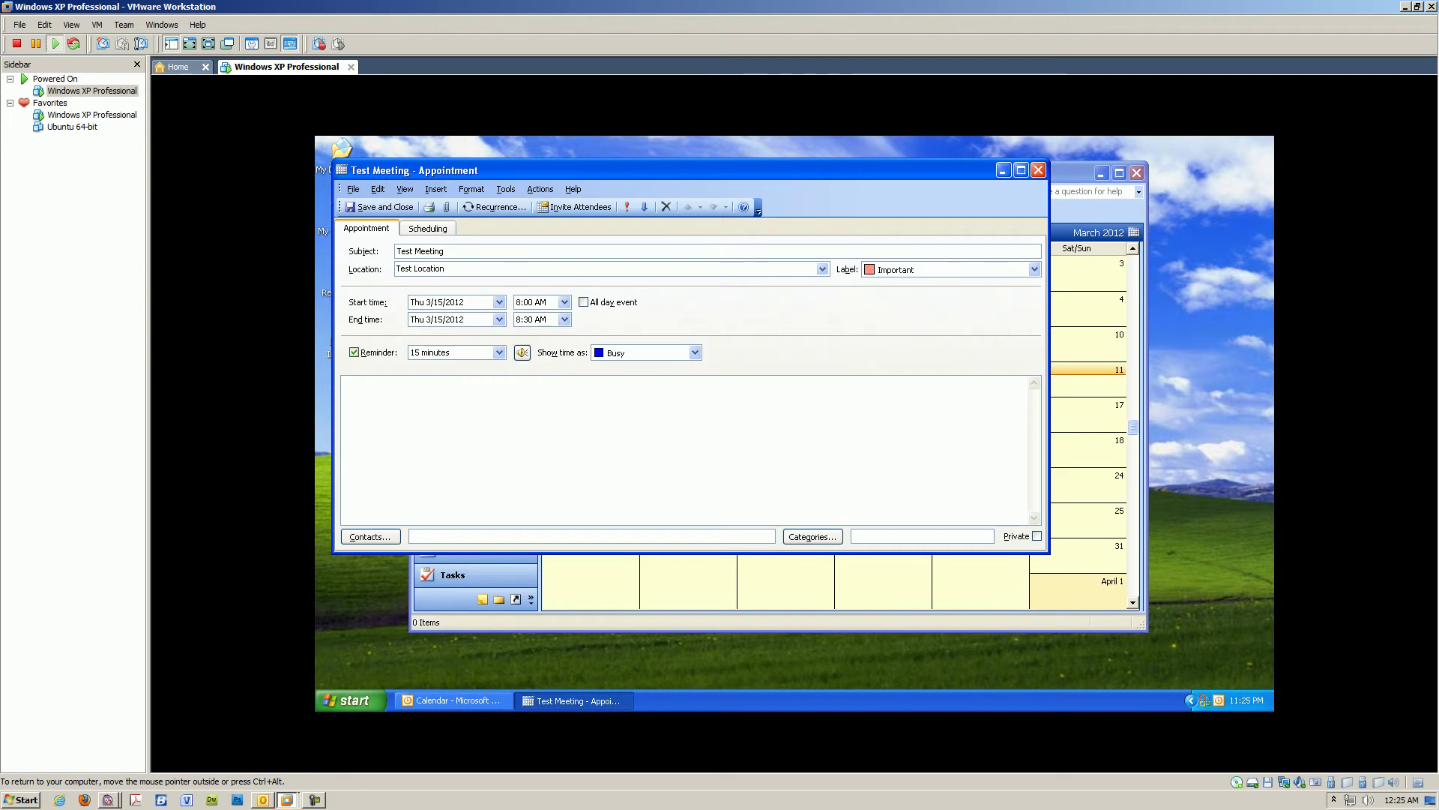
{"action": "left_click", "coordinate": [498, 351]}
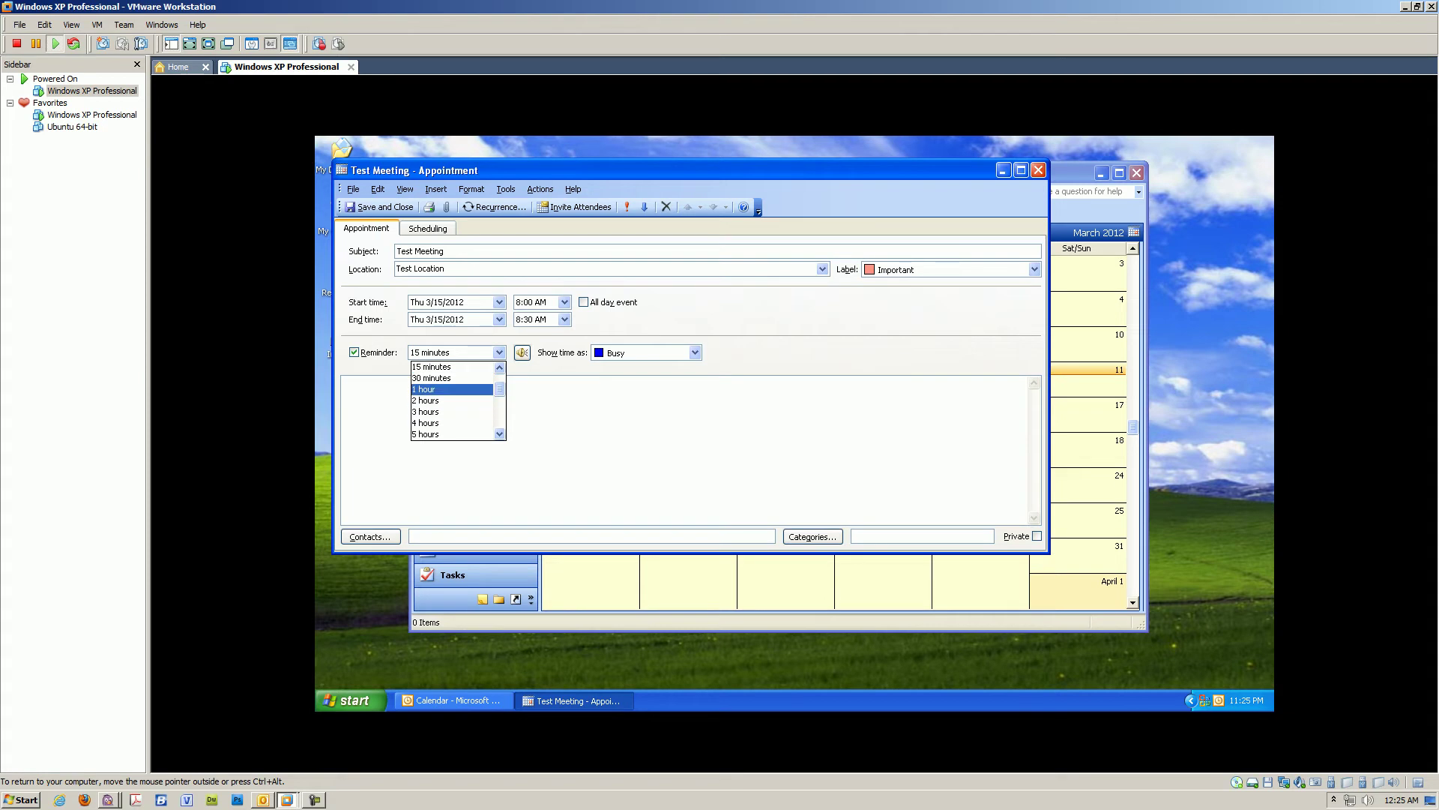
{"action": "left_click", "coordinate": [449, 389]}
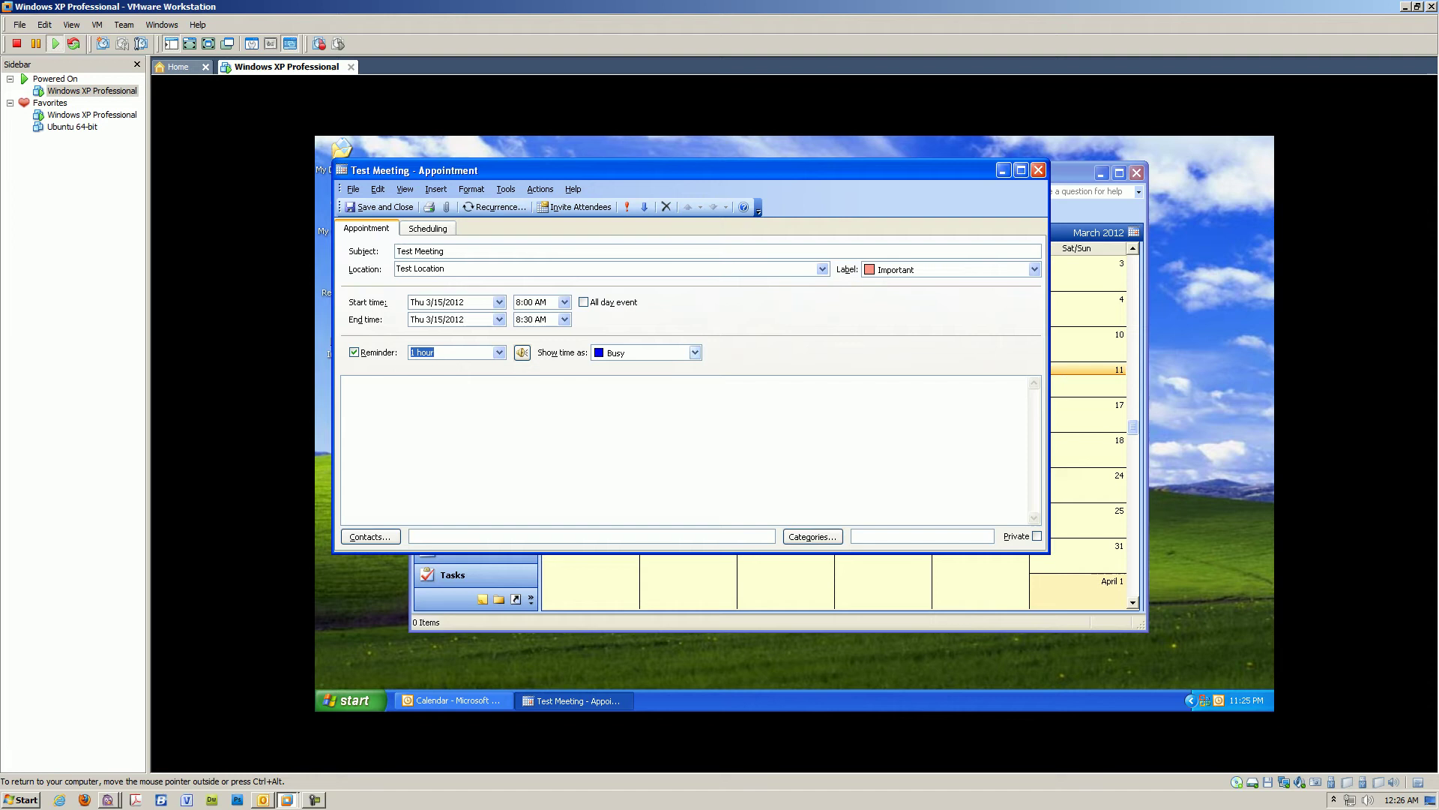
Keep availability as Busy and add the note 'I have a test meeting with so and so.'
{"action": "key", "text": "alt+w"}
{"action": "key", "text": "alt+Down"}
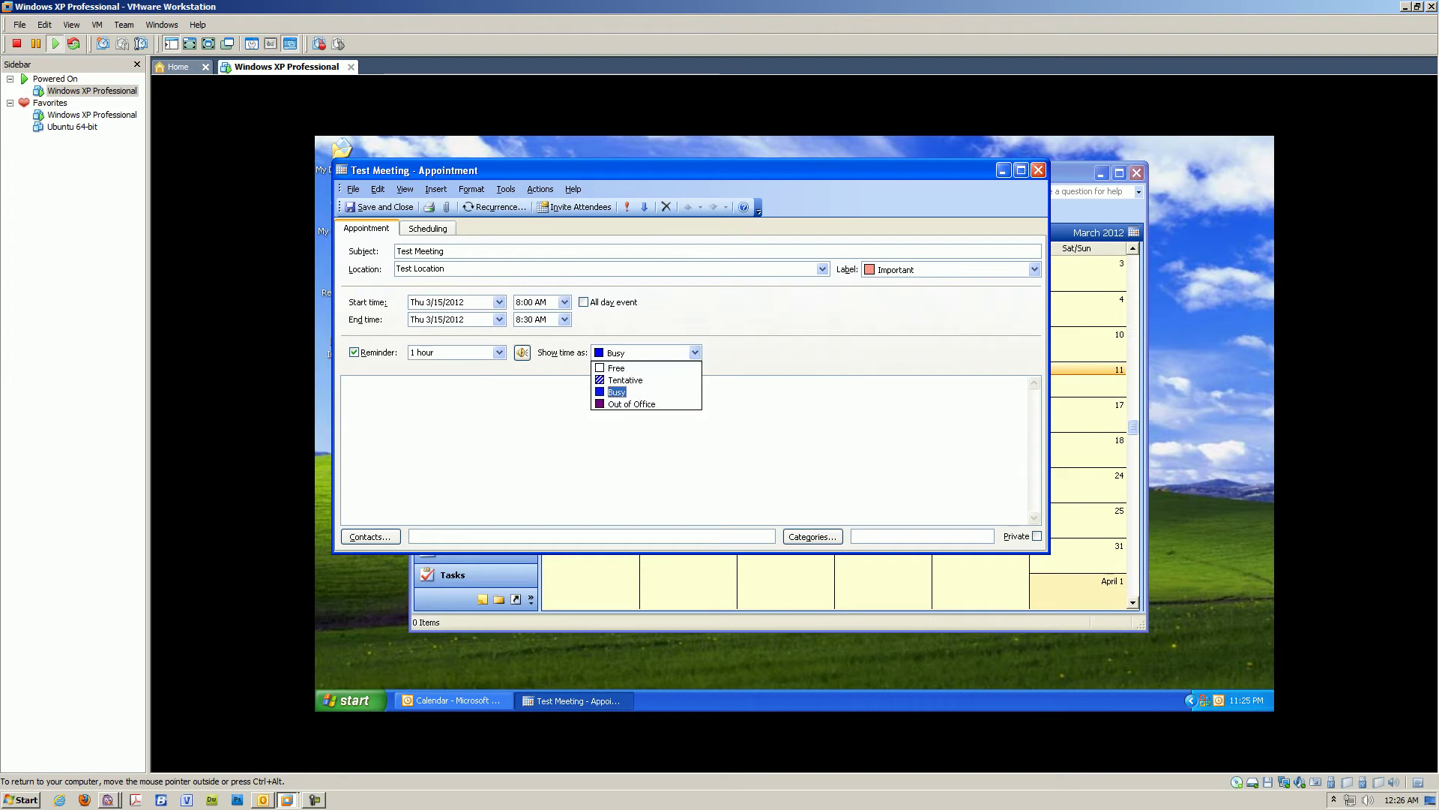
{"action": "key", "text": "Up"}
{"action": "key", "text": "Up"}
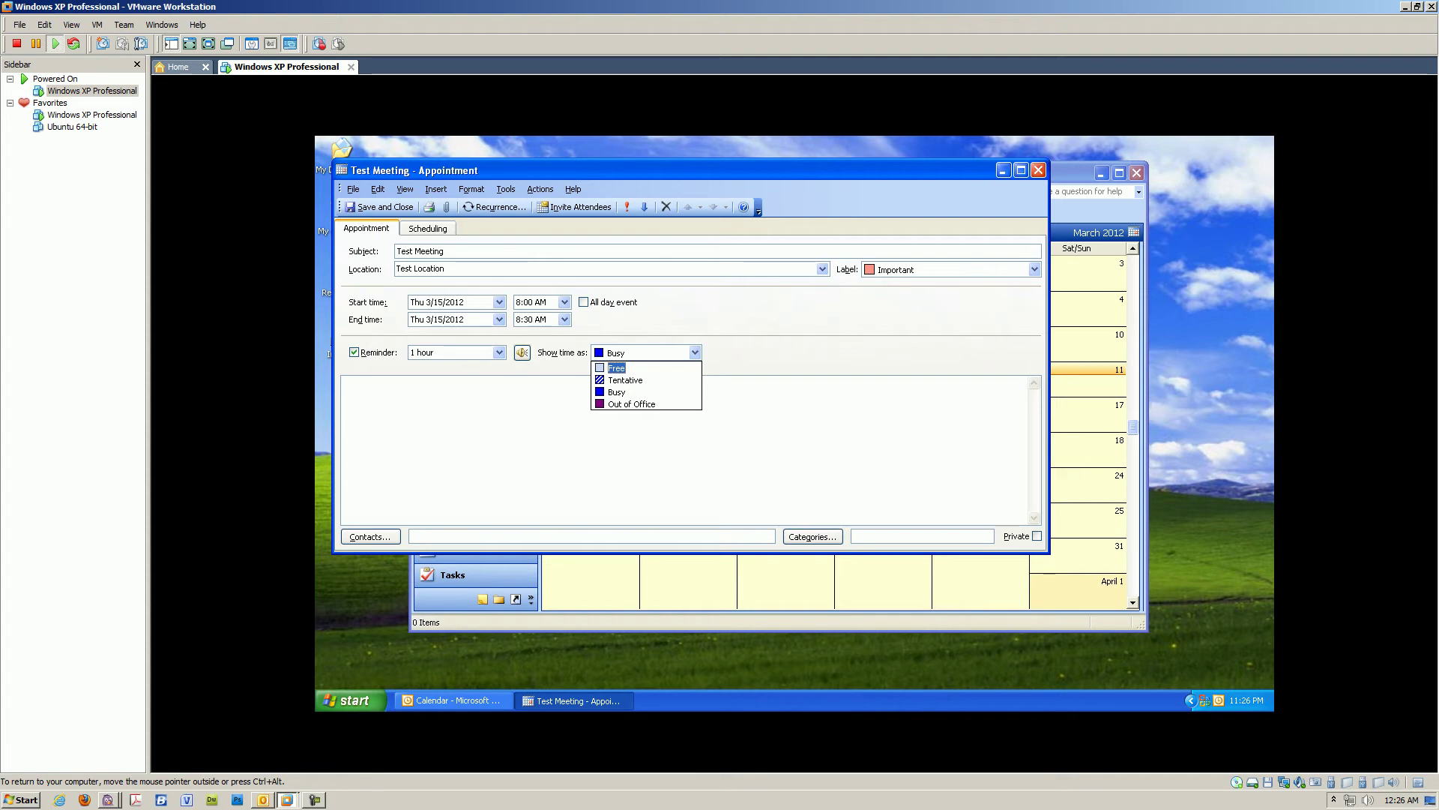
{"action": "key", "text": "Down"}
{"action": "key", "text": "Down"}
{"action": "key", "text": "Down"}
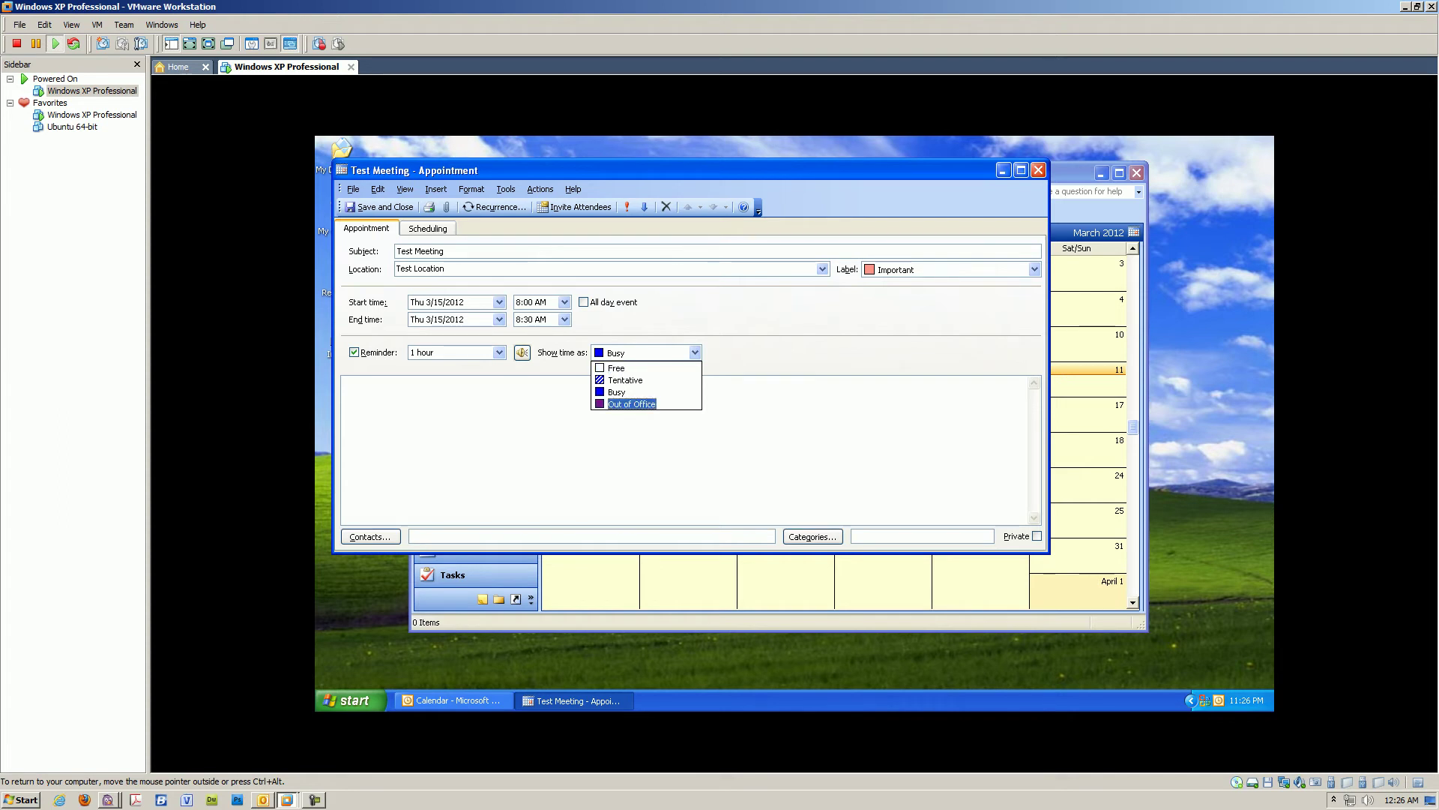
{"action": "key", "text": "Up"}
{"action": "key", "text": "Up"}
{"action": "key", "text": "Up"}
{"action": "key", "text": "Down"}
{"action": "key", "text": "Down"}
{"action": "key", "text": "Down"}
{"action": "key", "text": "Escape"}
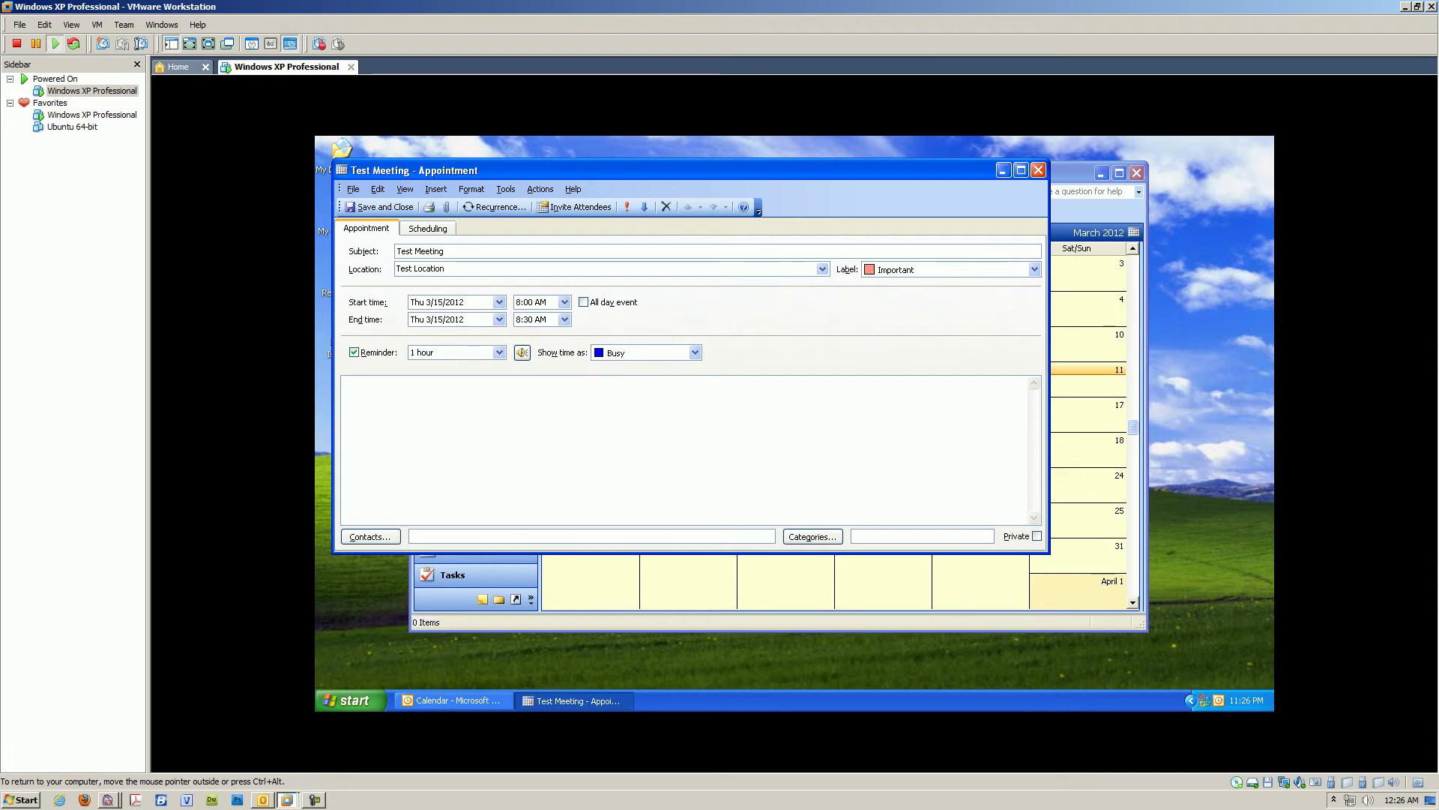
{"action": "type", "text": "I have a t"}
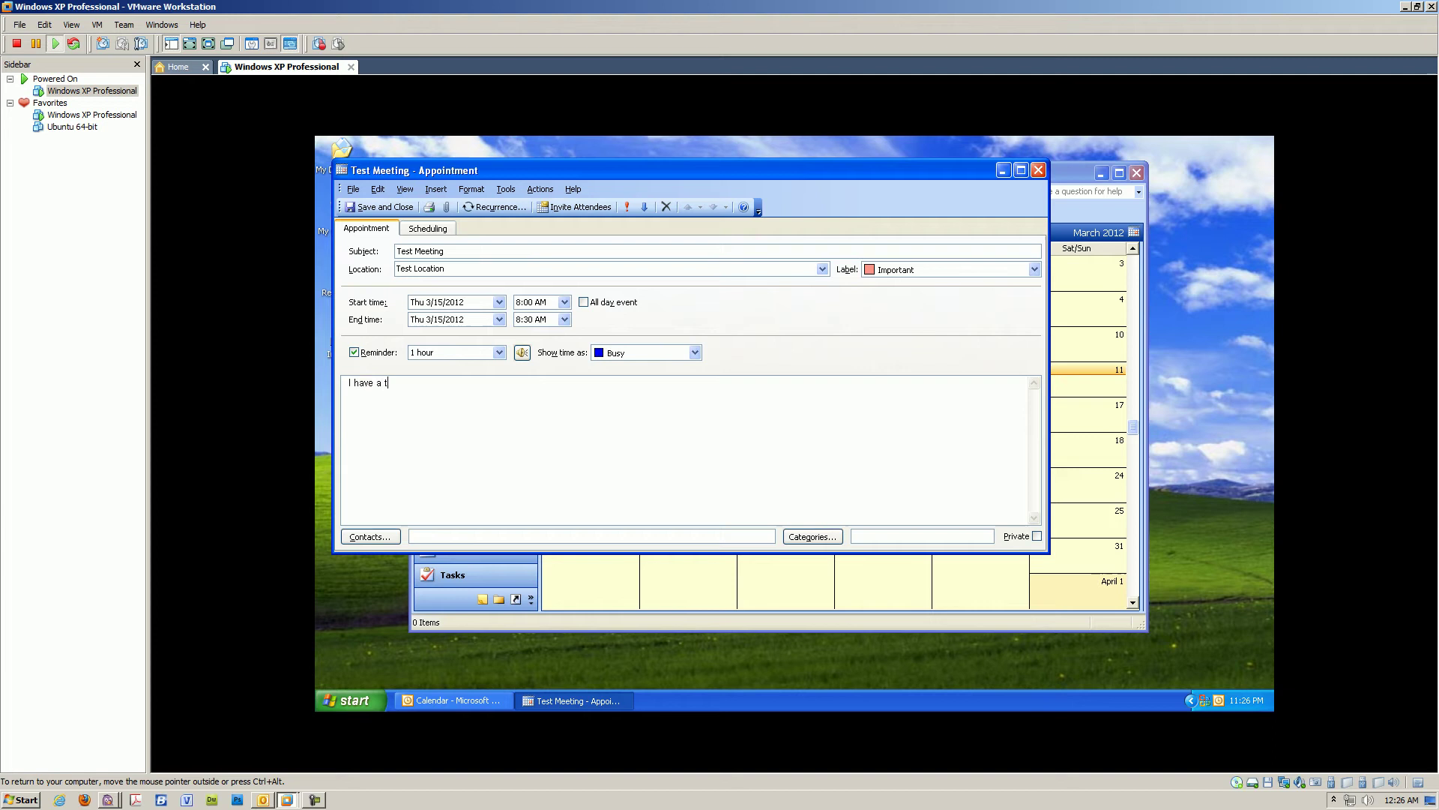
{"action": "type", "text": "est meeting with so and so."}
Save and close the Test Meeting, then reselect March 15 in the month grid
{"action": "key", "text": "alt+s"}
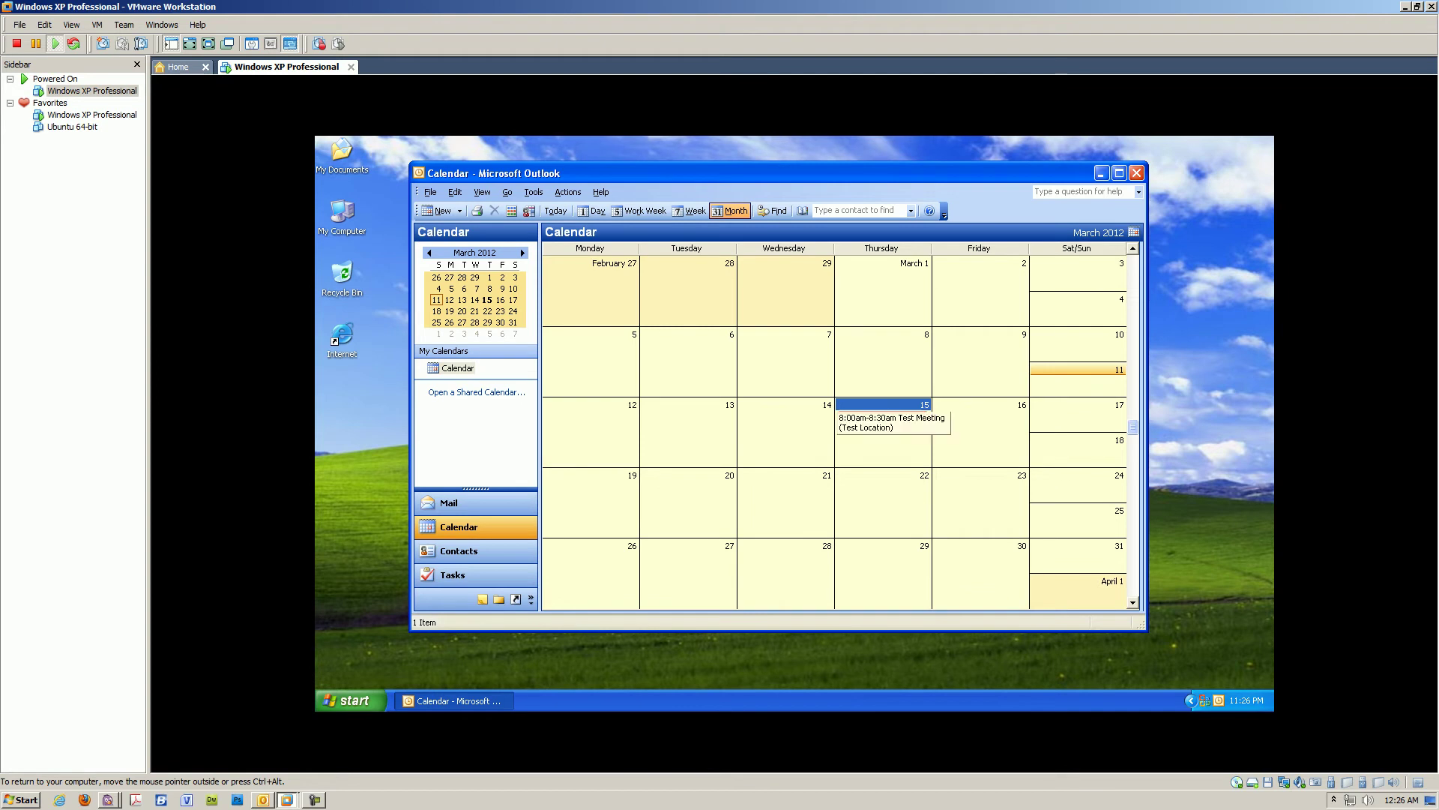
{"action": "left_click", "coordinate": [883, 475]}
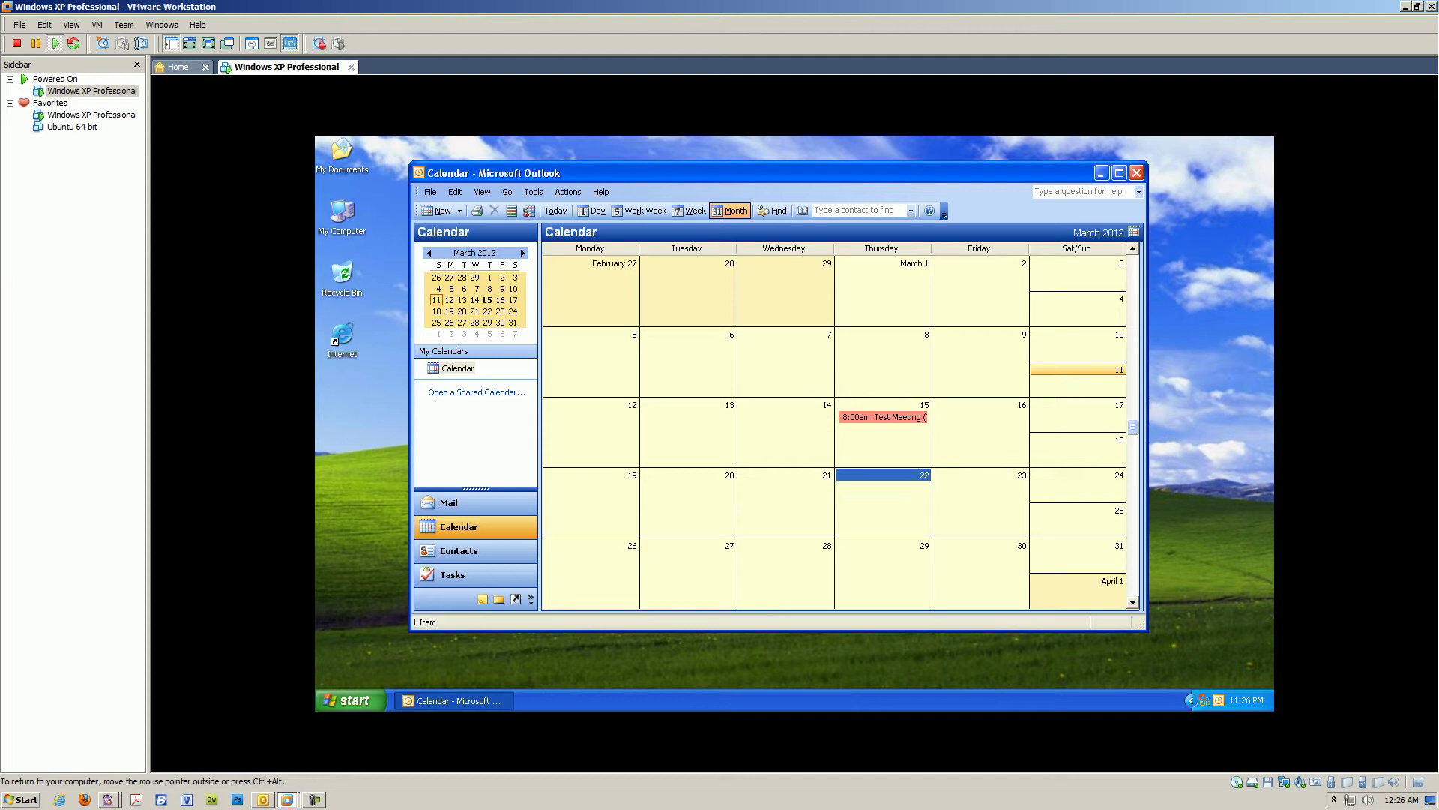
{"action": "left_click", "coordinate": [883, 405]}
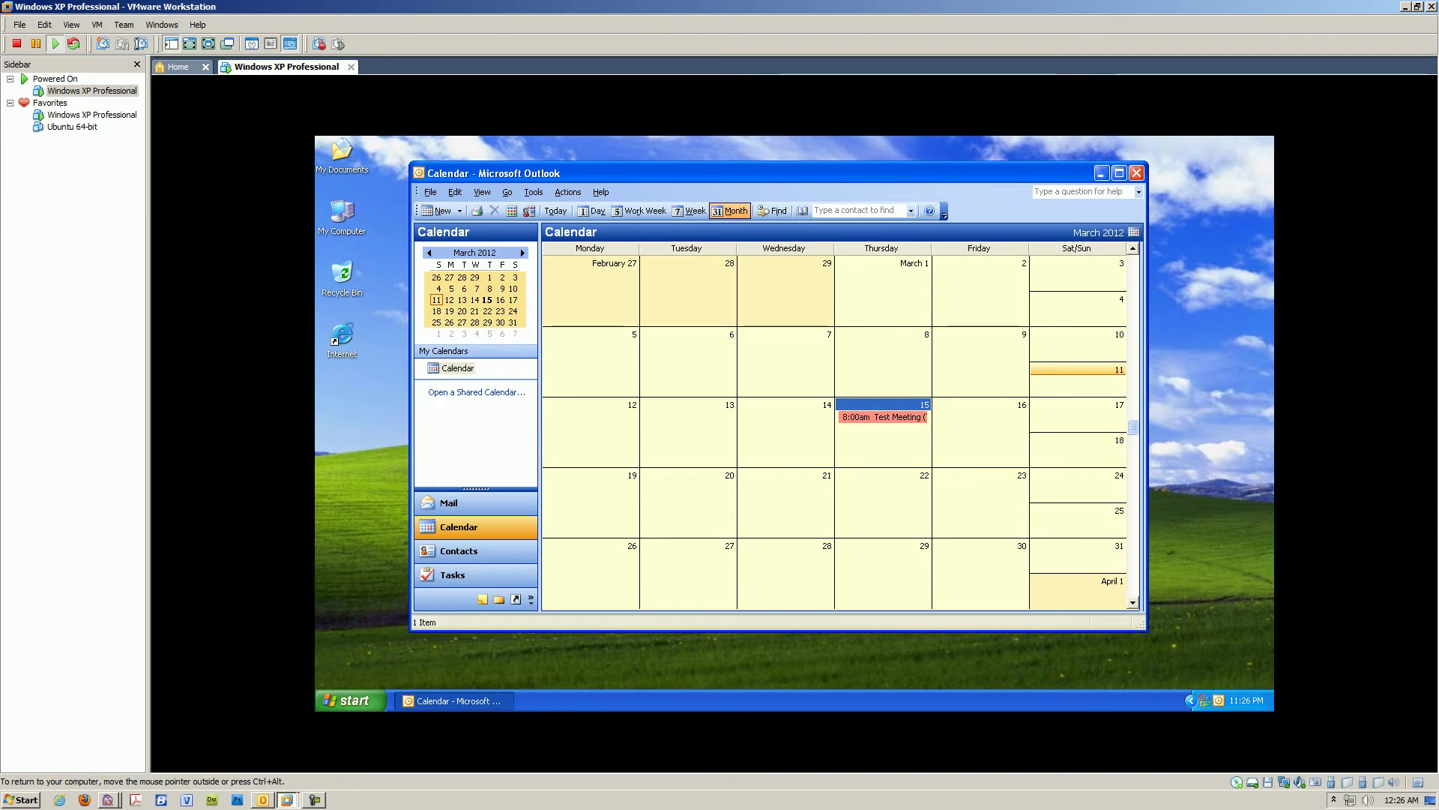
Create an all-day event on March 20 titled 'Test Meeting Again' at Test Location
{"action": "double_click", "coordinate": [689, 495]}
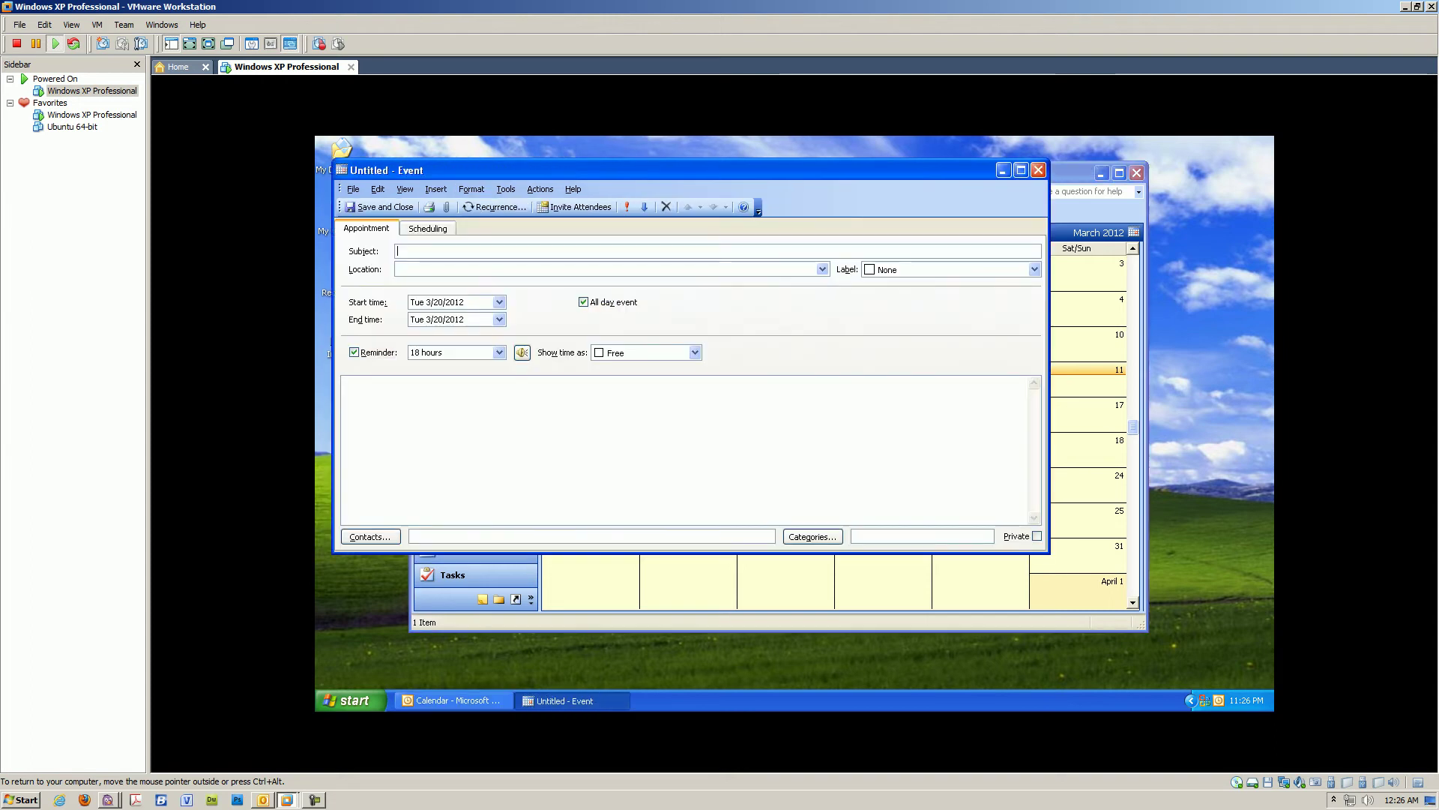
{"action": "type", "text": "Test Meet A"}
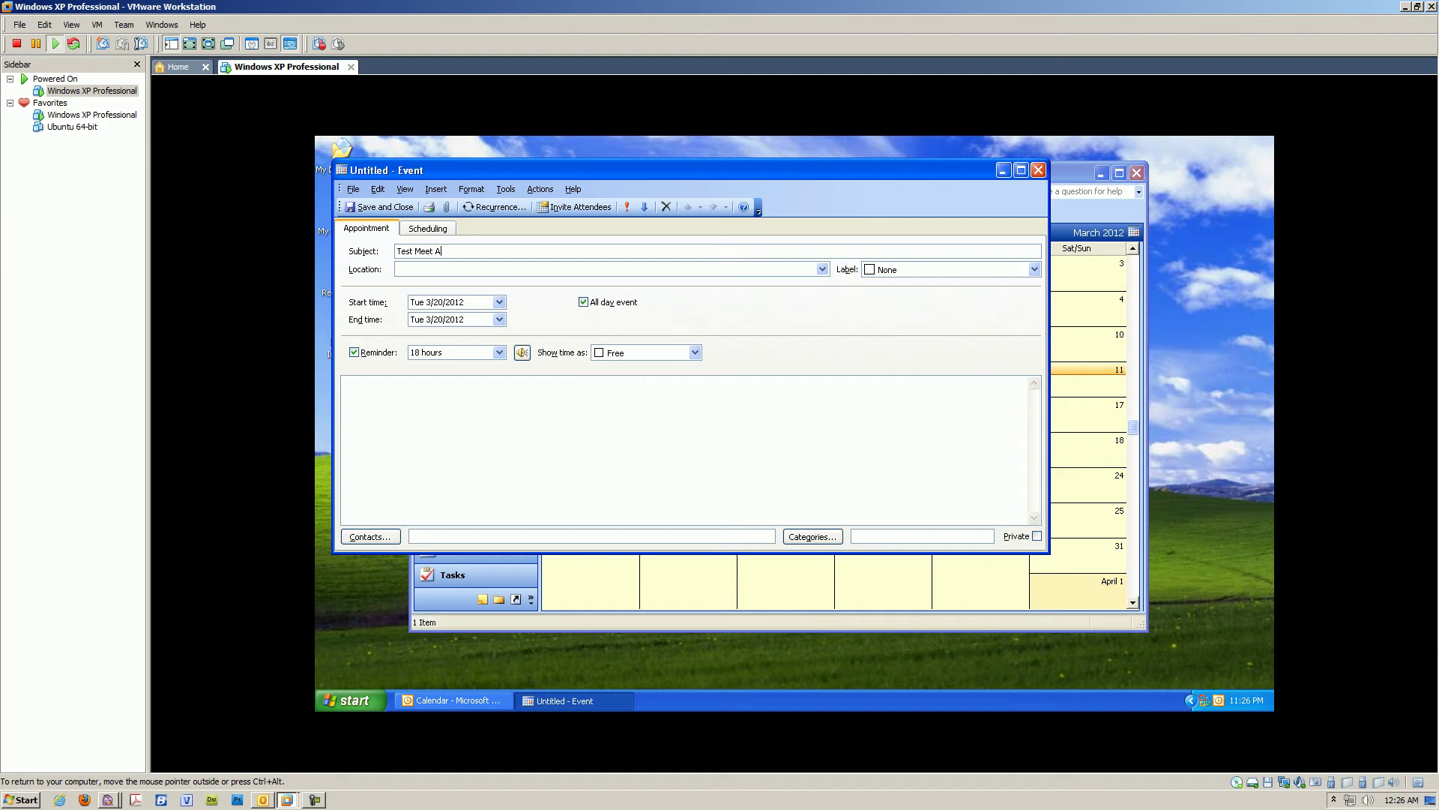
{"action": "key", "text": "BackSpace"}
{"action": "key", "text": "BackSpace"}
{"action": "type", "text": "ing Again"}
{"action": "key", "text": "Tab"}
{"action": "type", "text": "Test Location"}
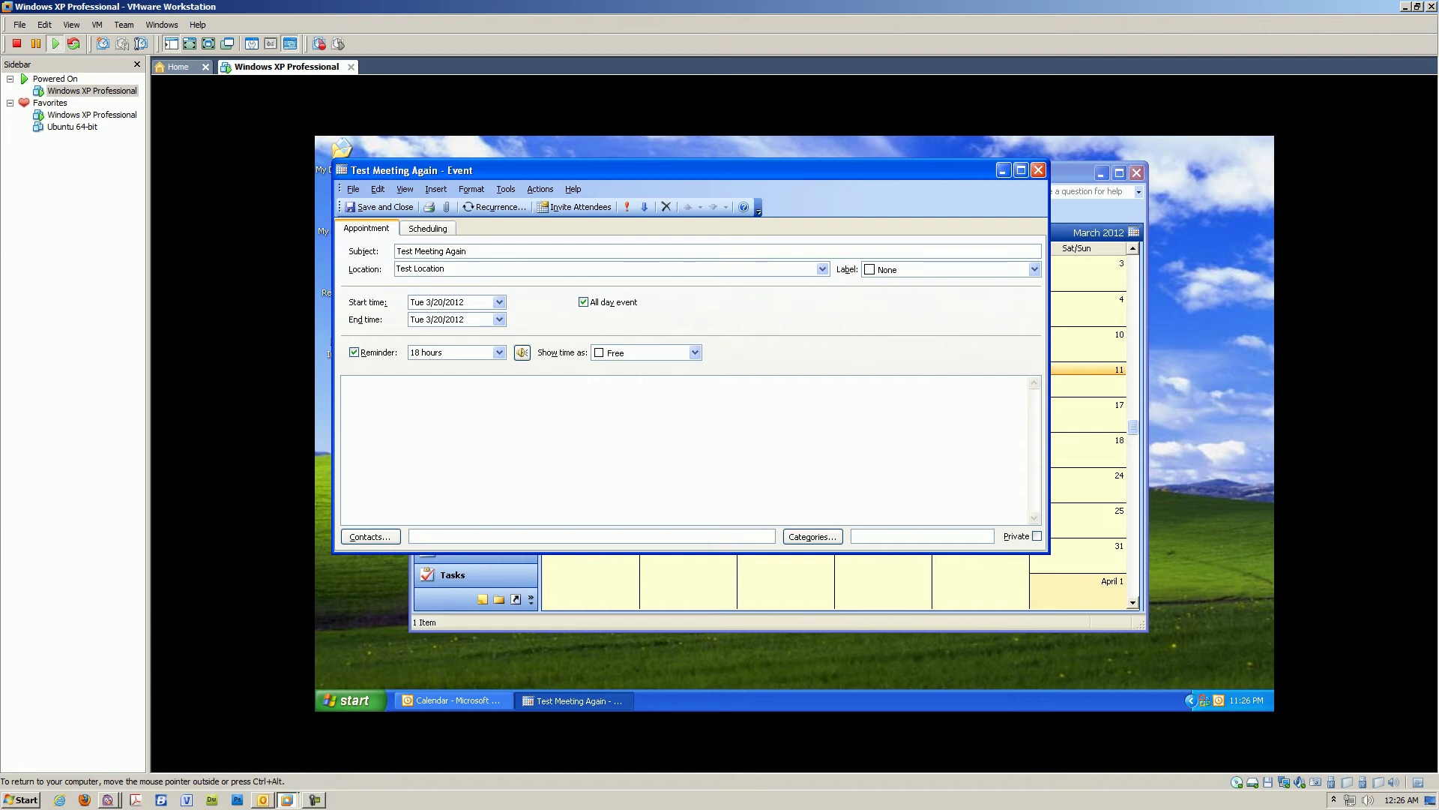
Set a 1-hour reminder, Busy status, note 'This is another meeting. Be prepared.', then save
{"action": "key", "text": "alt+y"}
{"action": "key", "text": "alt+y"}
{"action": "key", "text": "alt+y"}
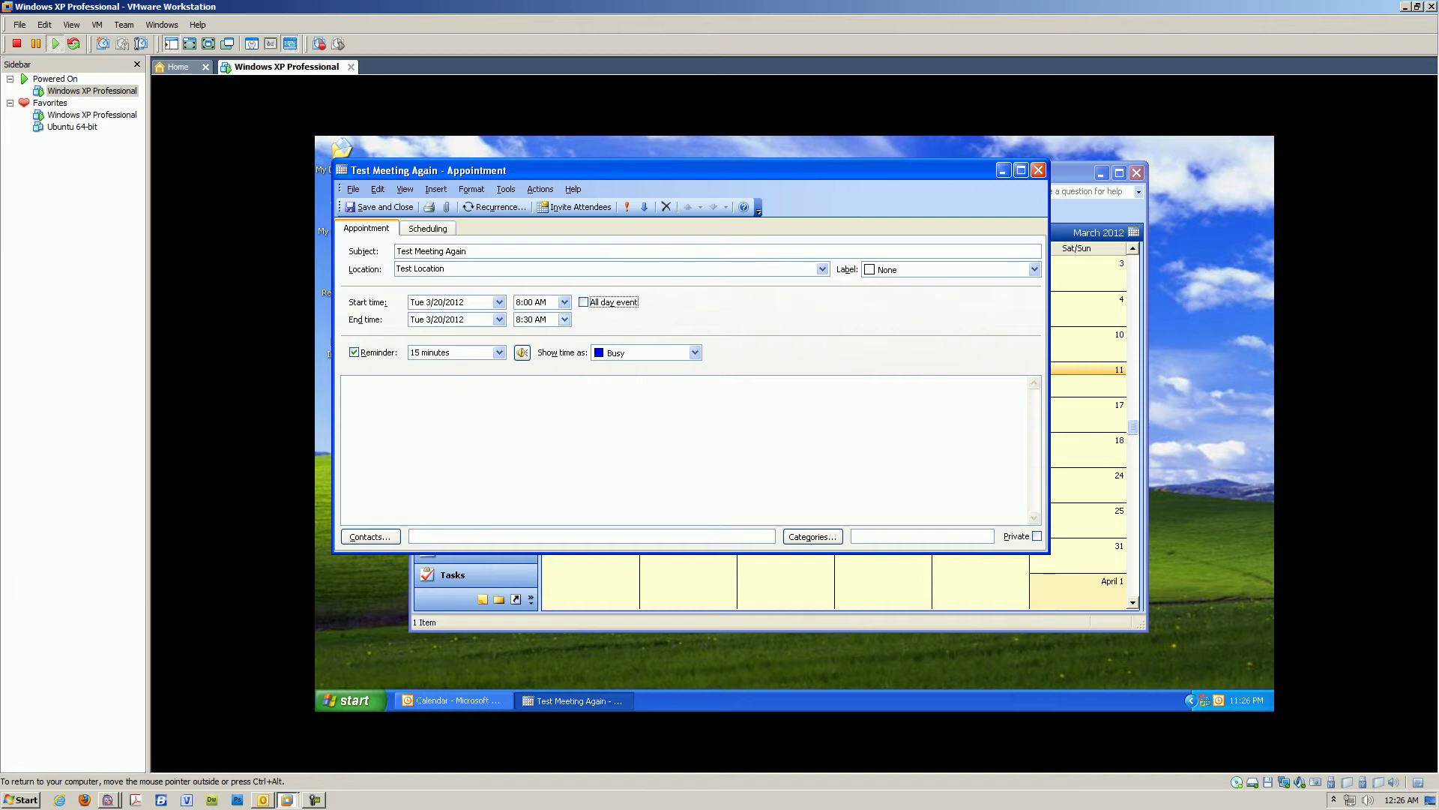
{"action": "key", "text": "alt+y"}
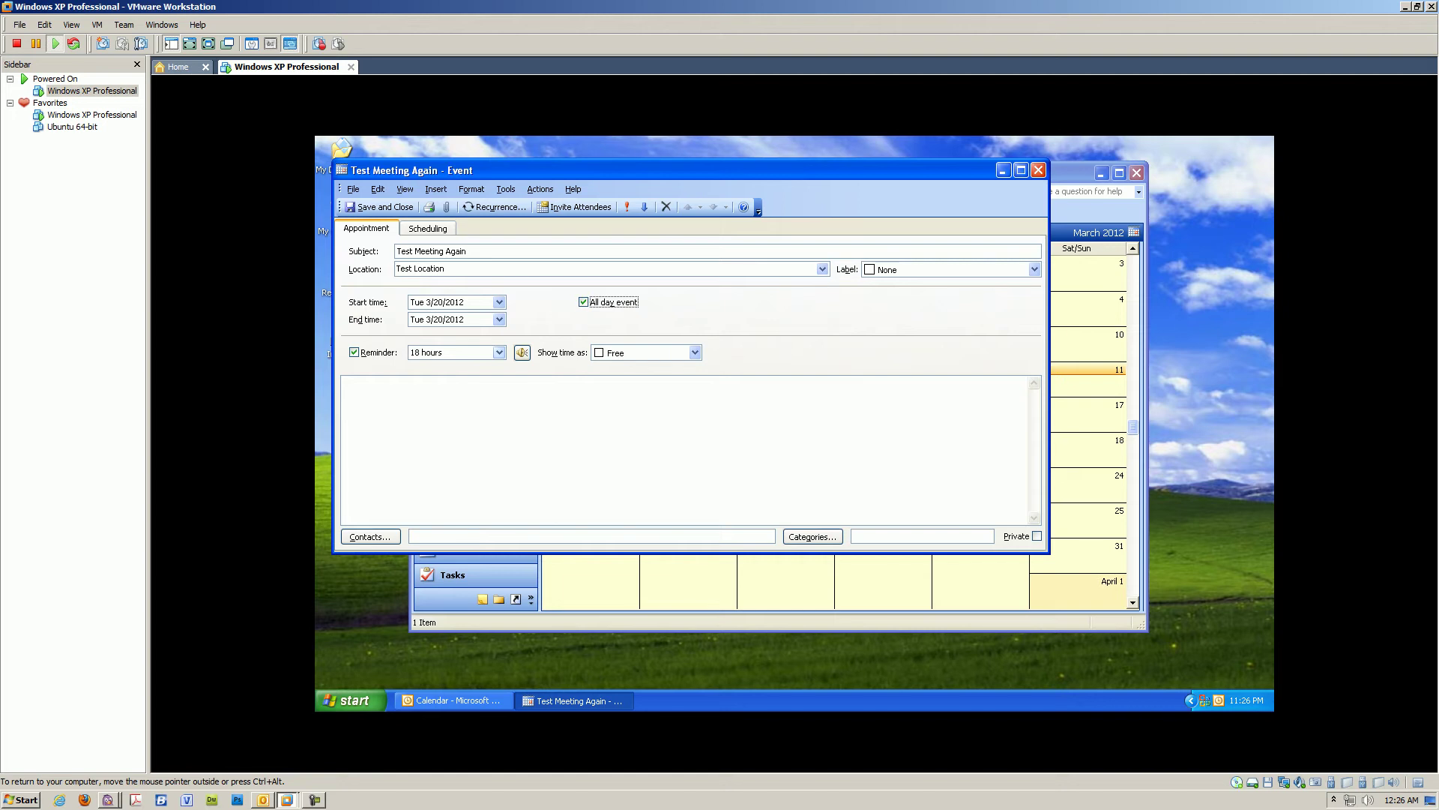
{"action": "key", "text": "alt+Down"}
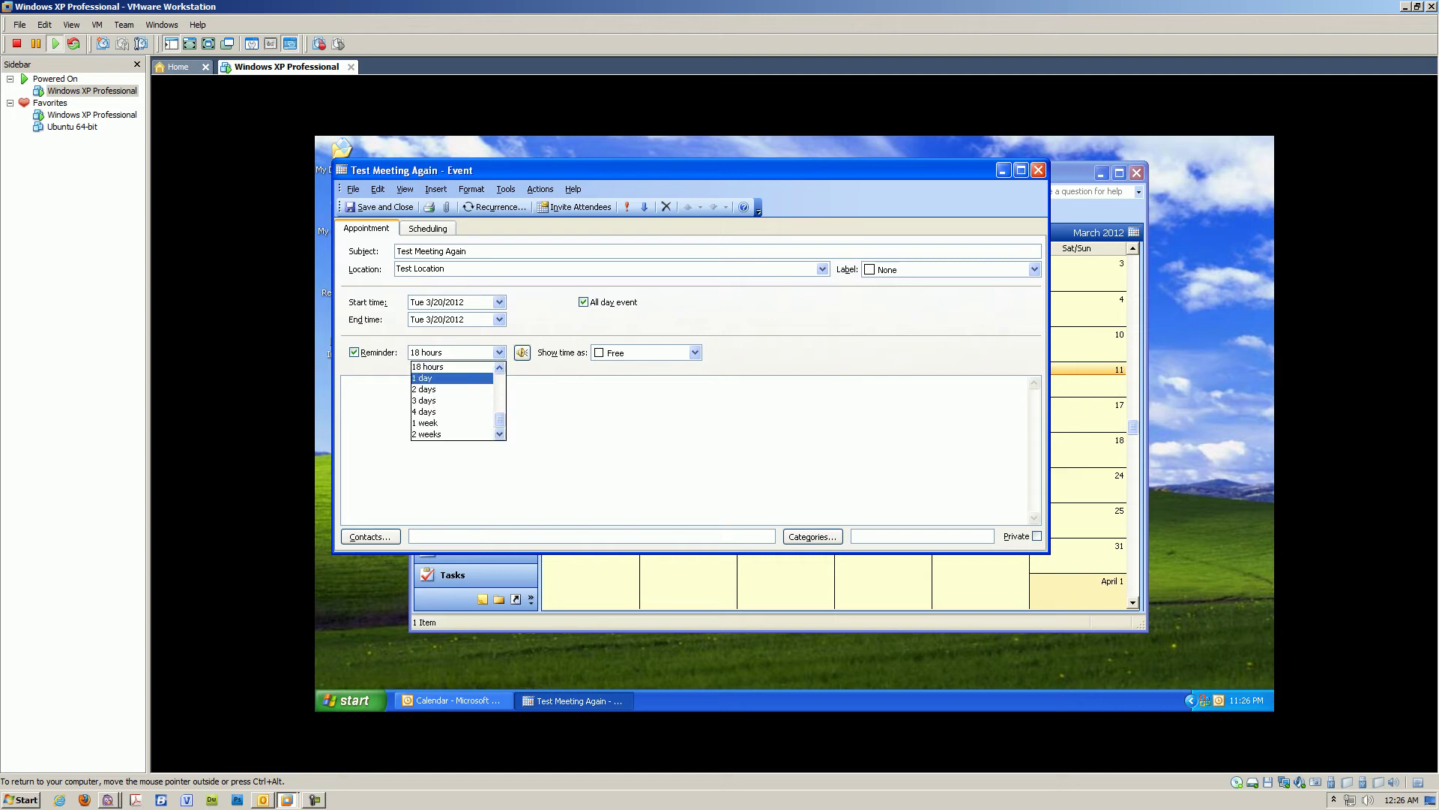
{"action": "scroll", "coordinate": [454, 400], "scroll_direction": "up", "scroll_amount": 5}
{"action": "left_click", "coordinate": [426, 389]}
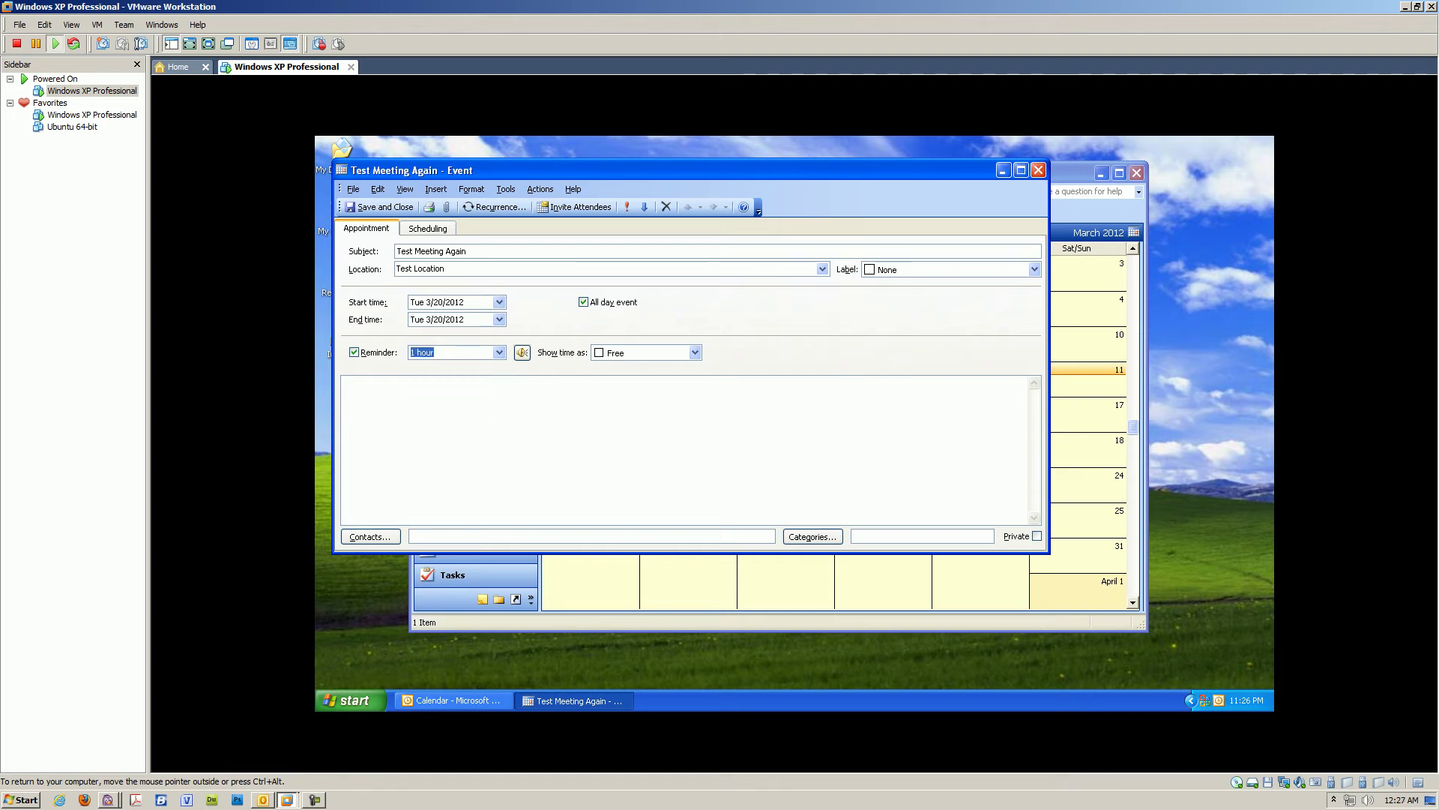
{"action": "key", "text": "alt+w"}
{"action": "key", "text": "alt+Down"}
{"action": "key", "text": "Down"}
{"action": "key", "text": "Down"}
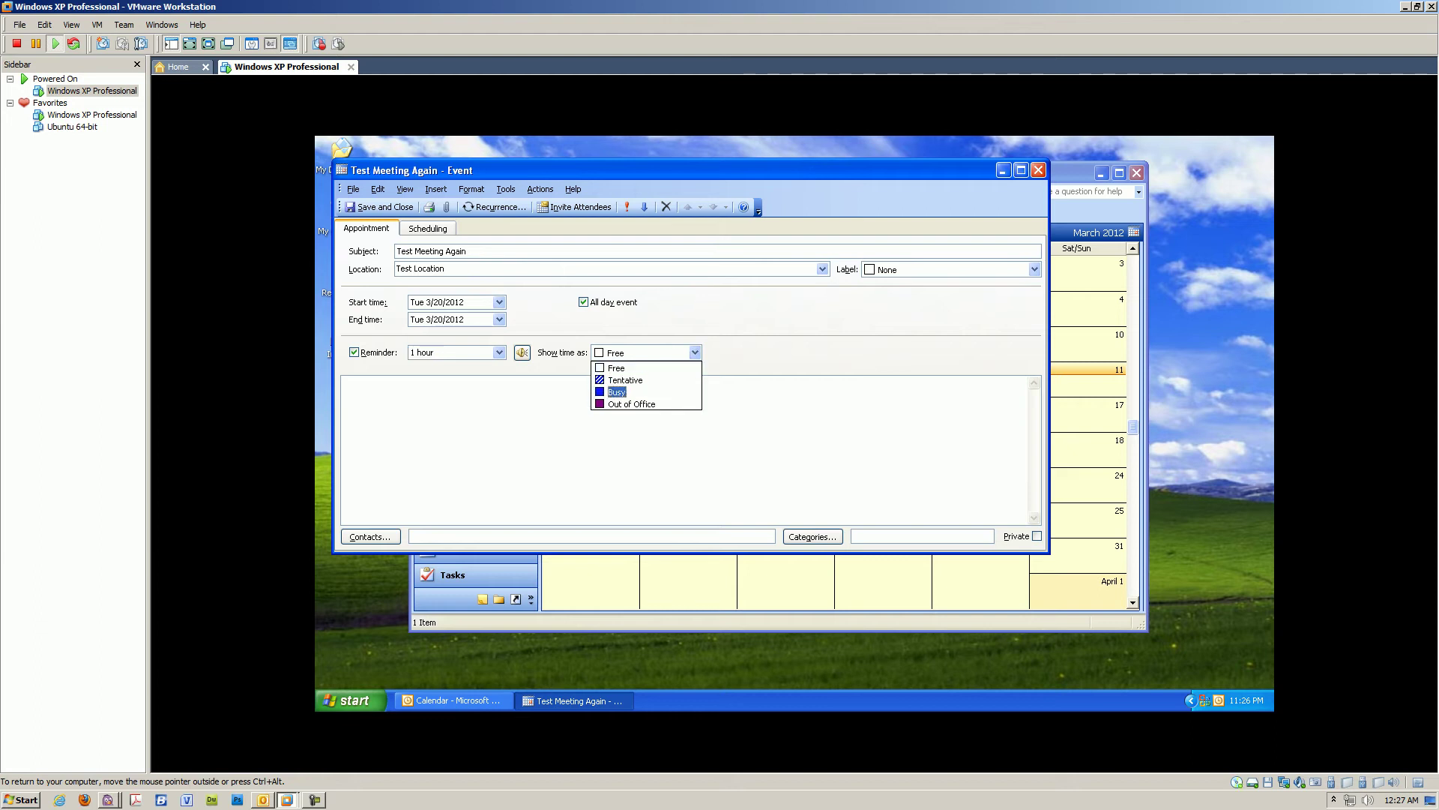
{"action": "key", "text": "Return"}
{"action": "key", "text": "Tab"}
{"action": "type", "text": "This "}
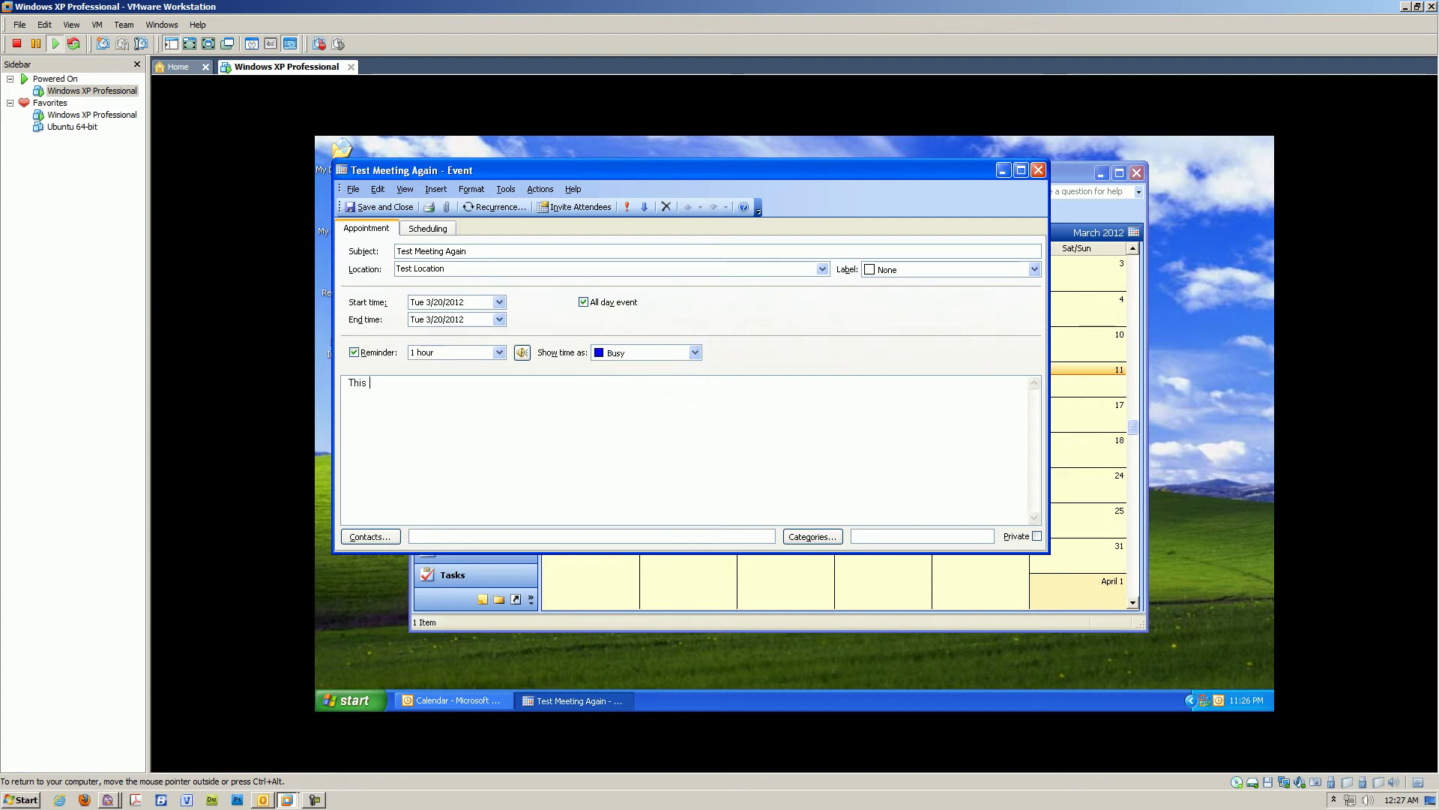
{"action": "type", "text": "is another meeting. "}
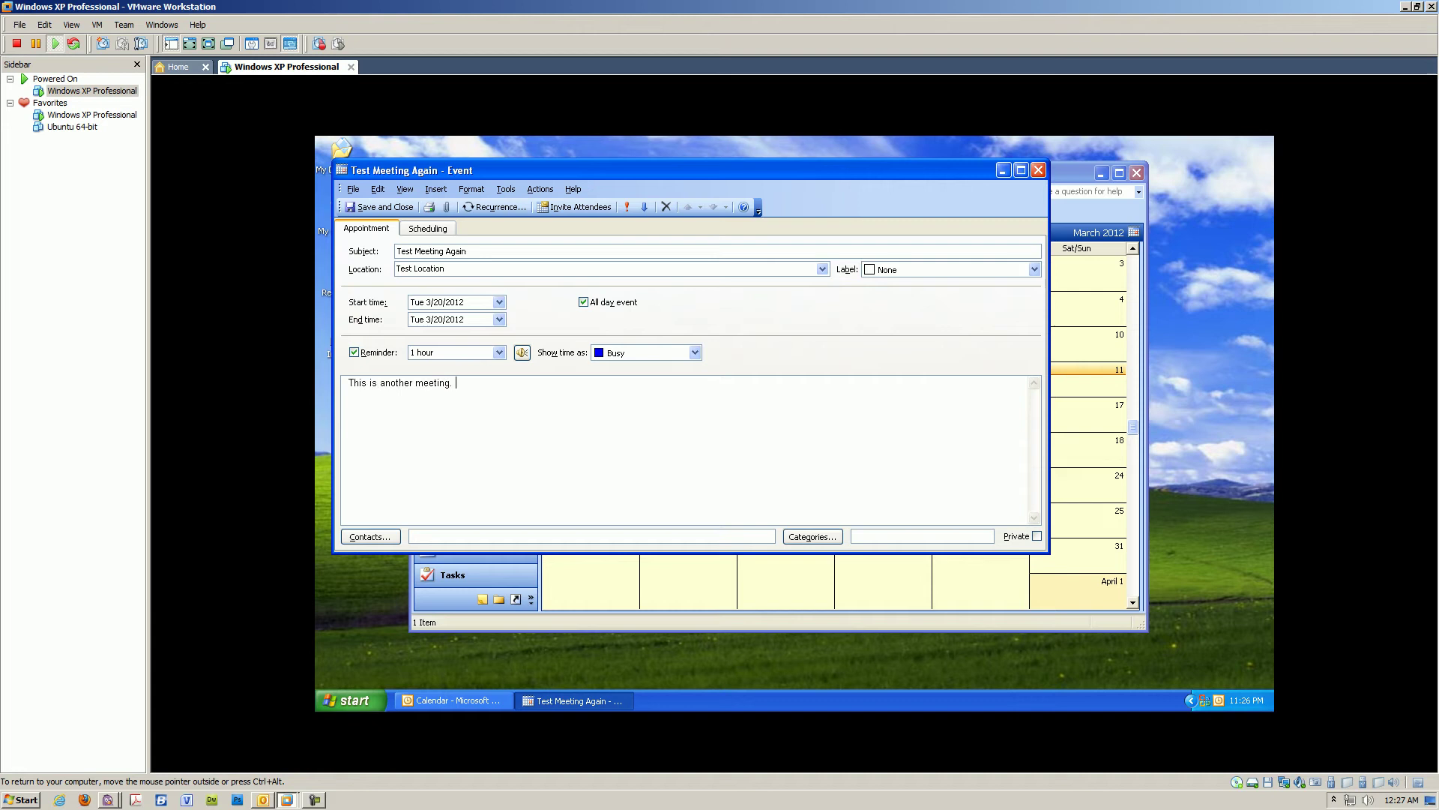
{"action": "type", "text": "Be prepare"}
{"action": "type", "text": "d."}
{"action": "left_click", "coordinate": [380, 206]}
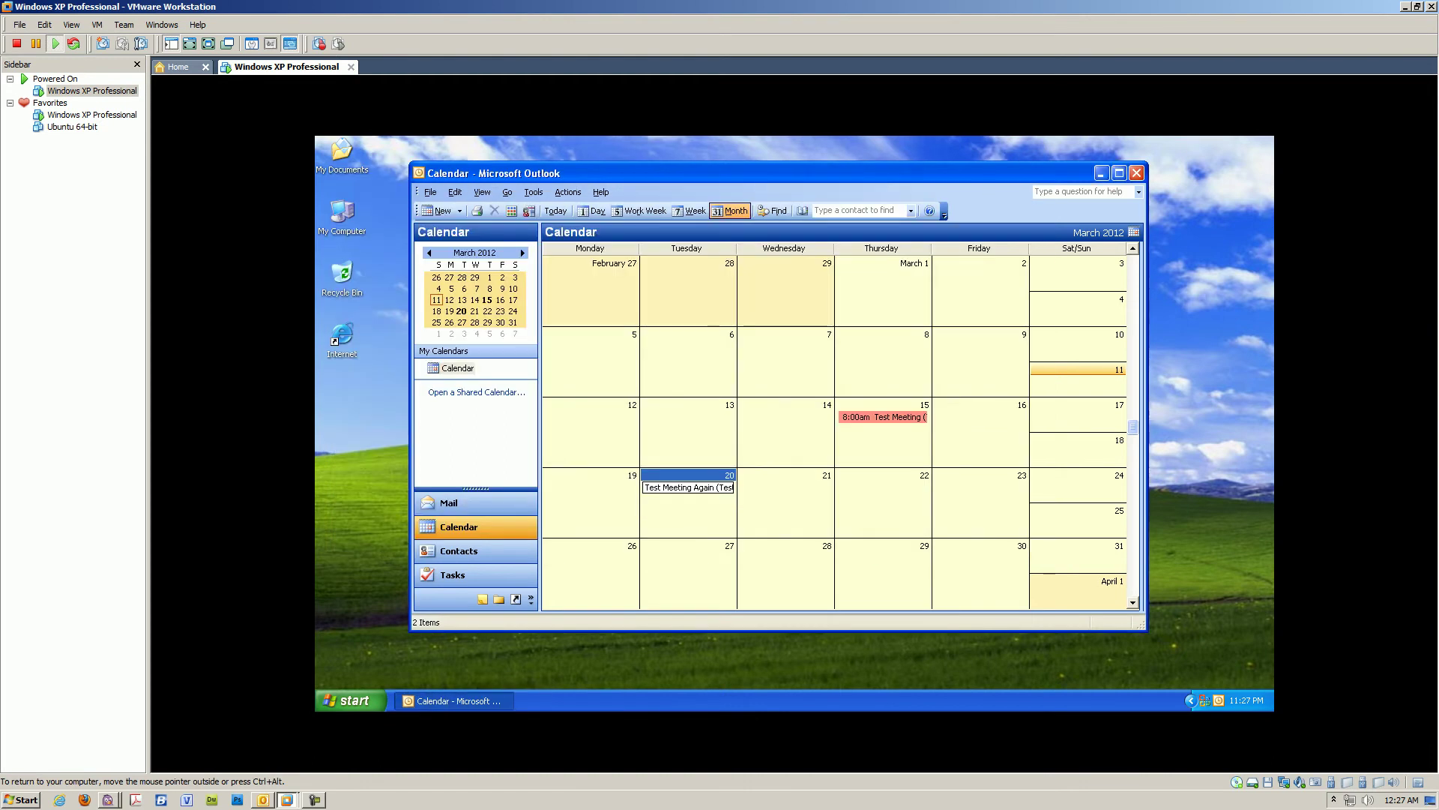
Select March 21, visit Mail and back to Calendar, then open Contacts with Ctrl+3
{"action": "left_click", "coordinate": [785, 494]}
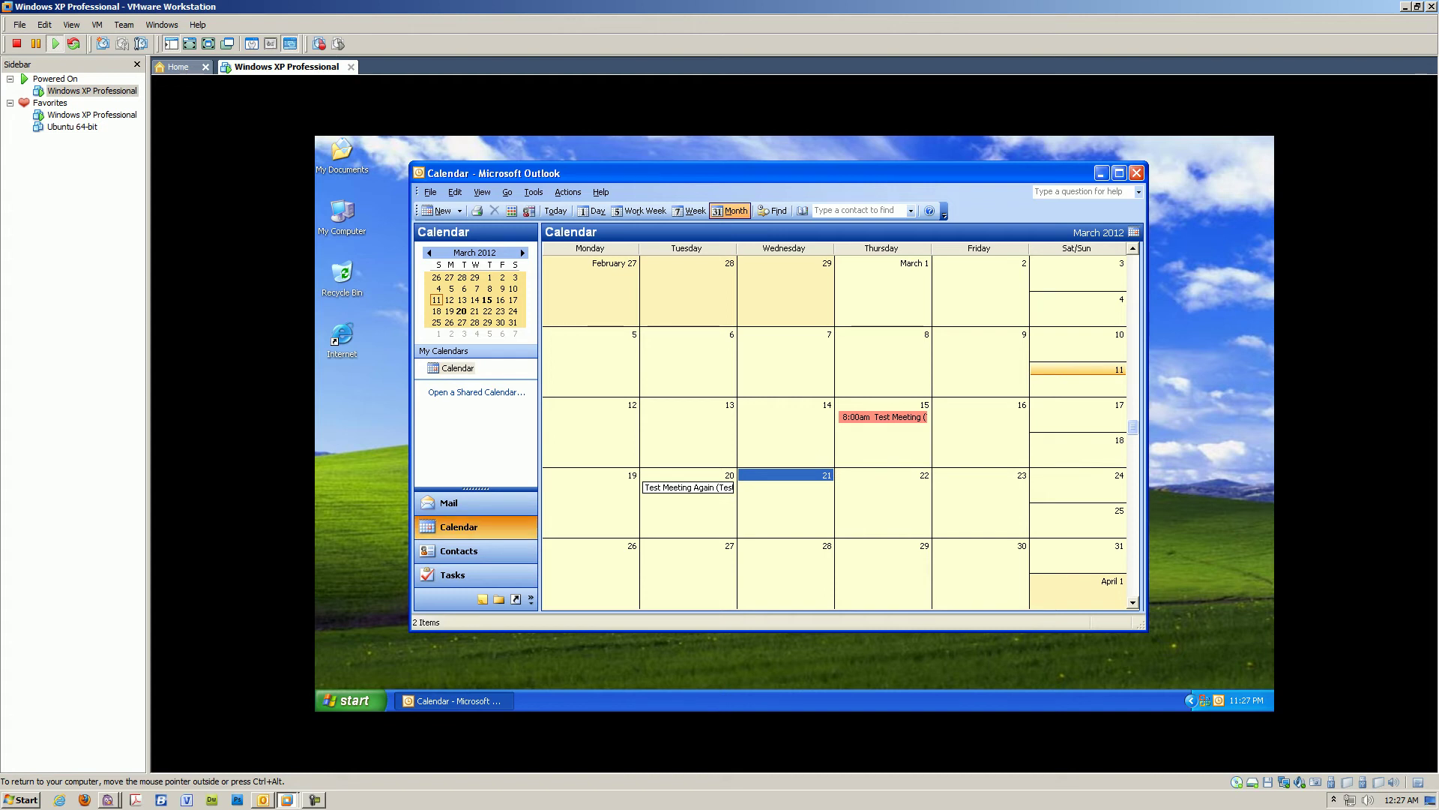
{"action": "left_click", "coordinate": [450, 502]}
{"action": "left_click", "coordinate": [453, 526]}
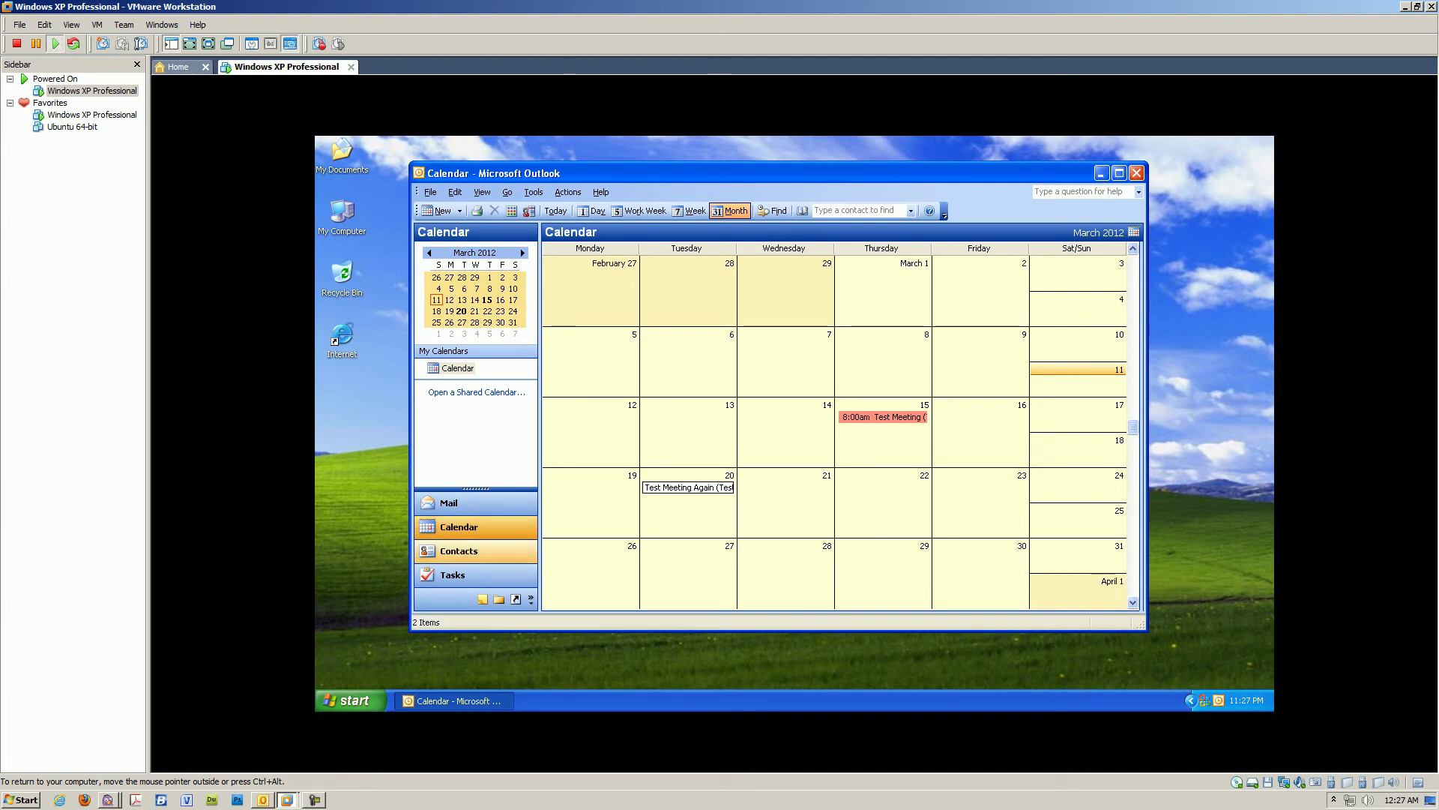
{"action": "key", "text": "ctrl+3"}
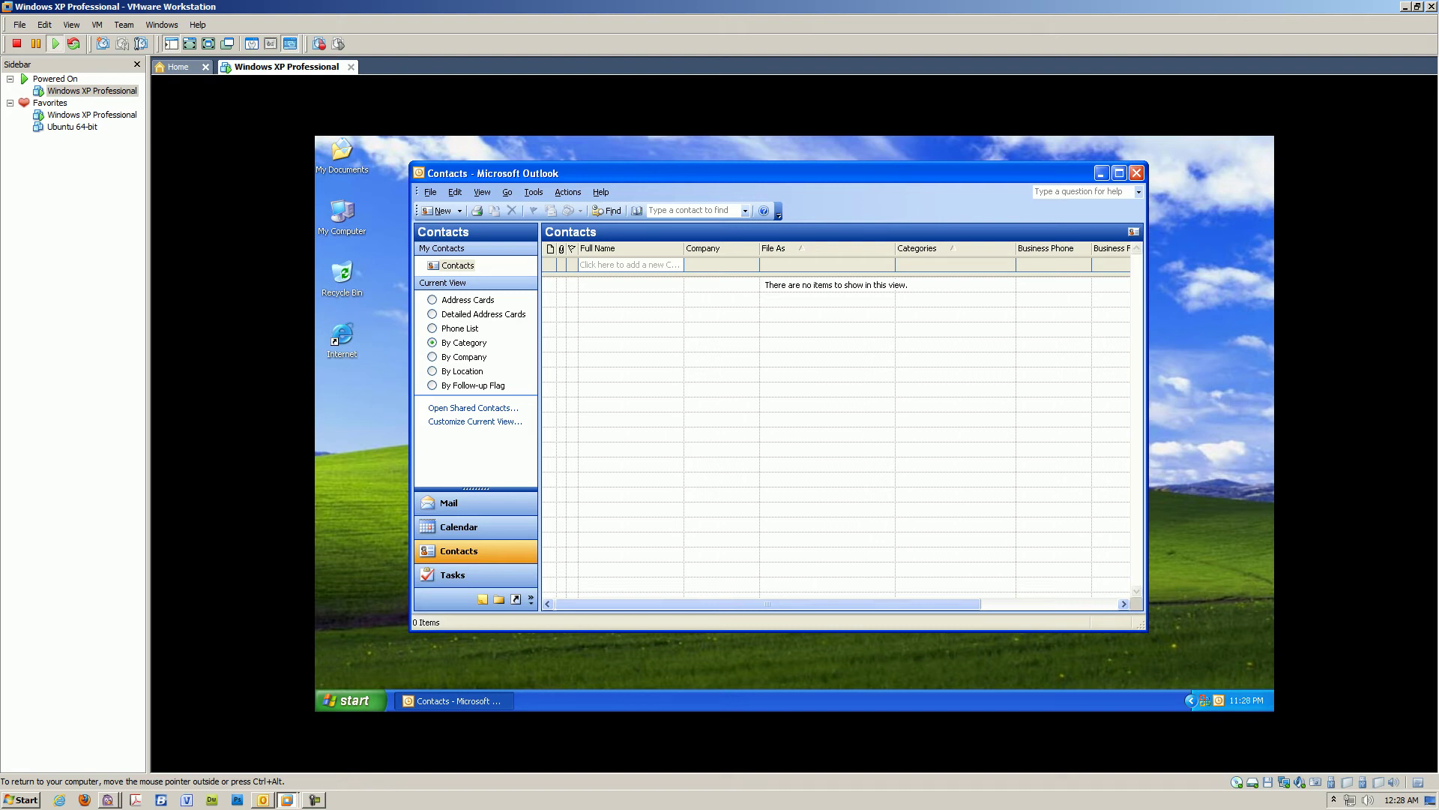
Start a new contact and move its window over the list
{"action": "left_click", "coordinate": [459, 551]}
{"action": "left_click", "coordinate": [437, 211]}
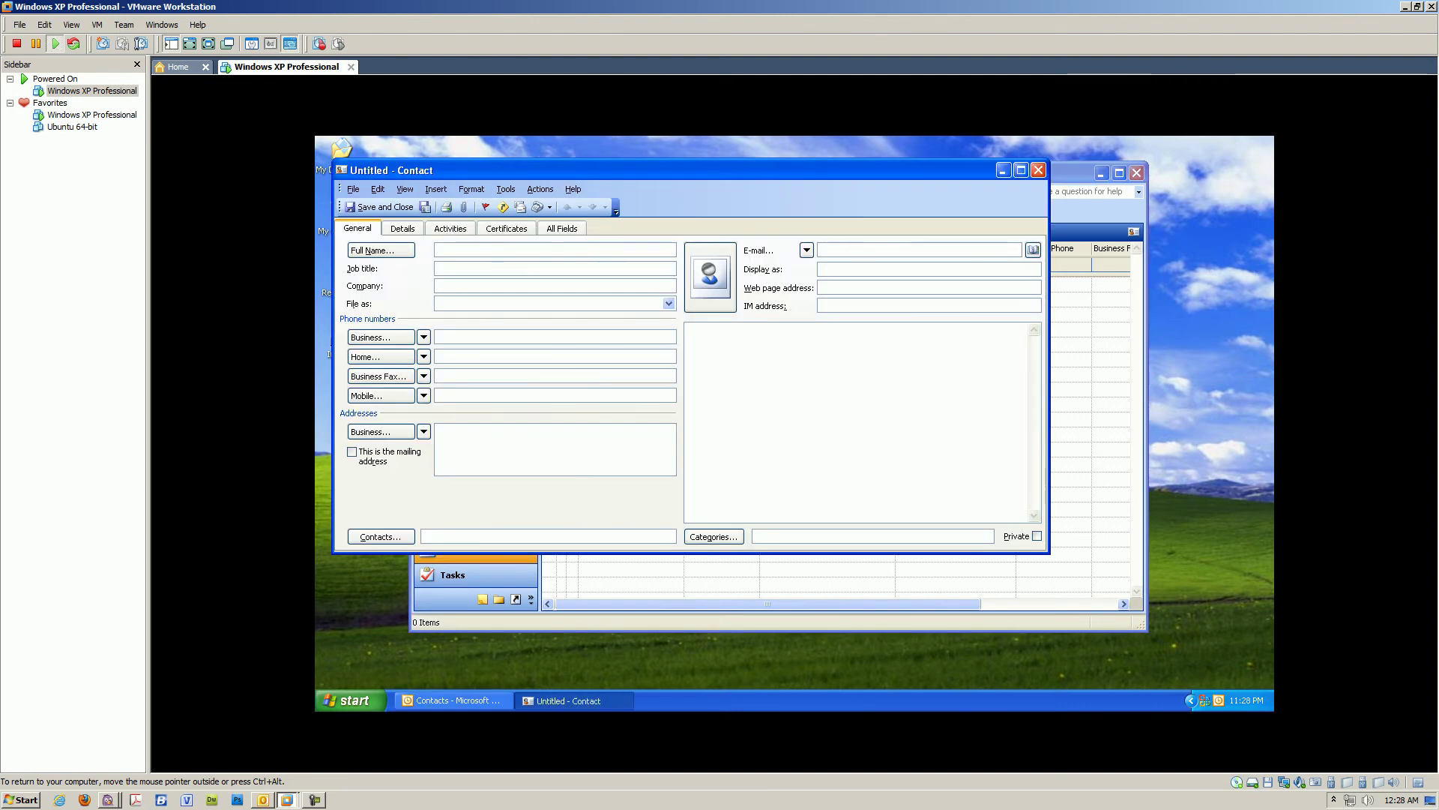
{"action": "left_click_drag", "start_coordinate": [524, 170], "coordinate": [614, 213]}
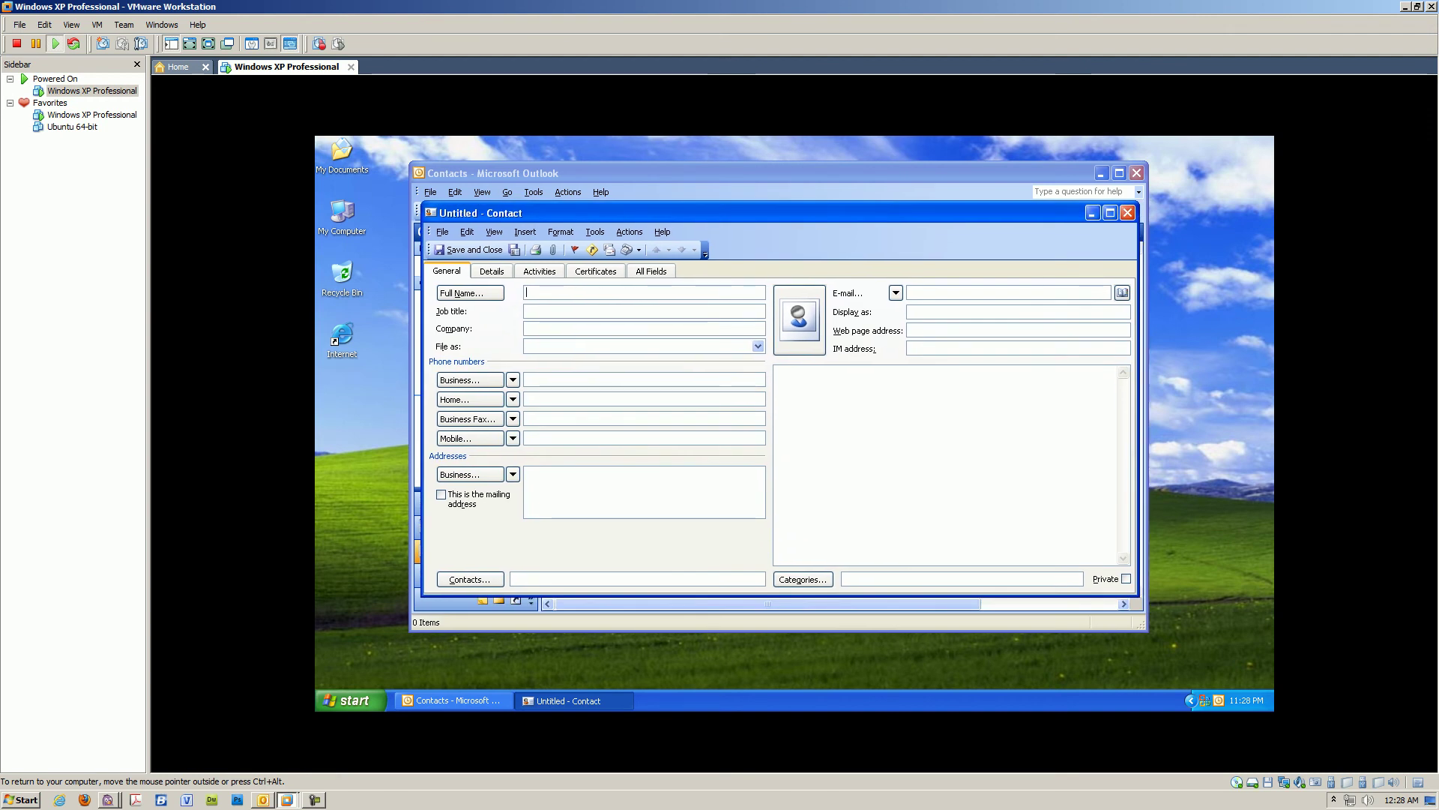
Enter the contact's full name, job title Manager, company Test Company and business phone number
{"action": "type", "text": "John "}
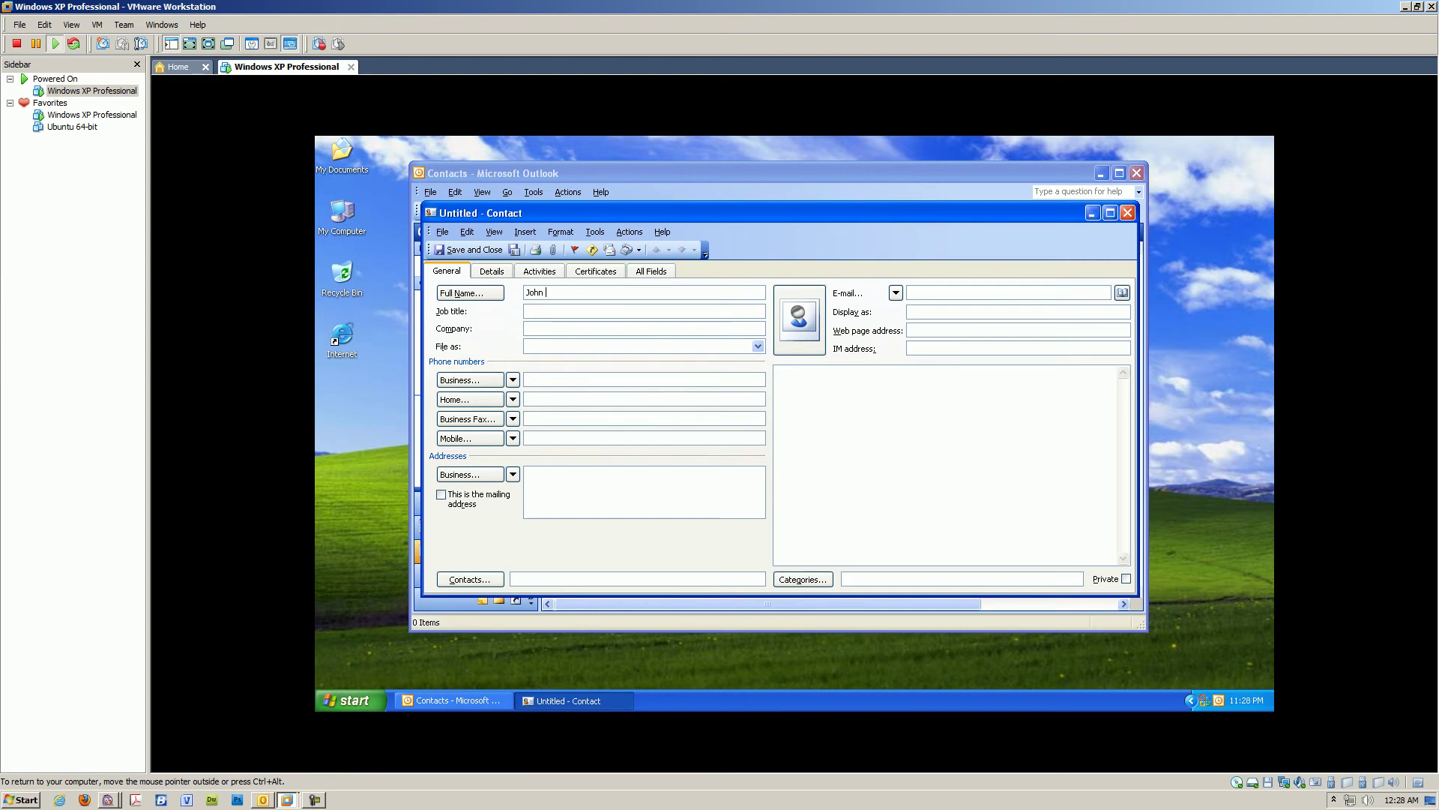
{"action": "type", "text": "Test"}
{"action": "left_click", "coordinate": [527, 310]}
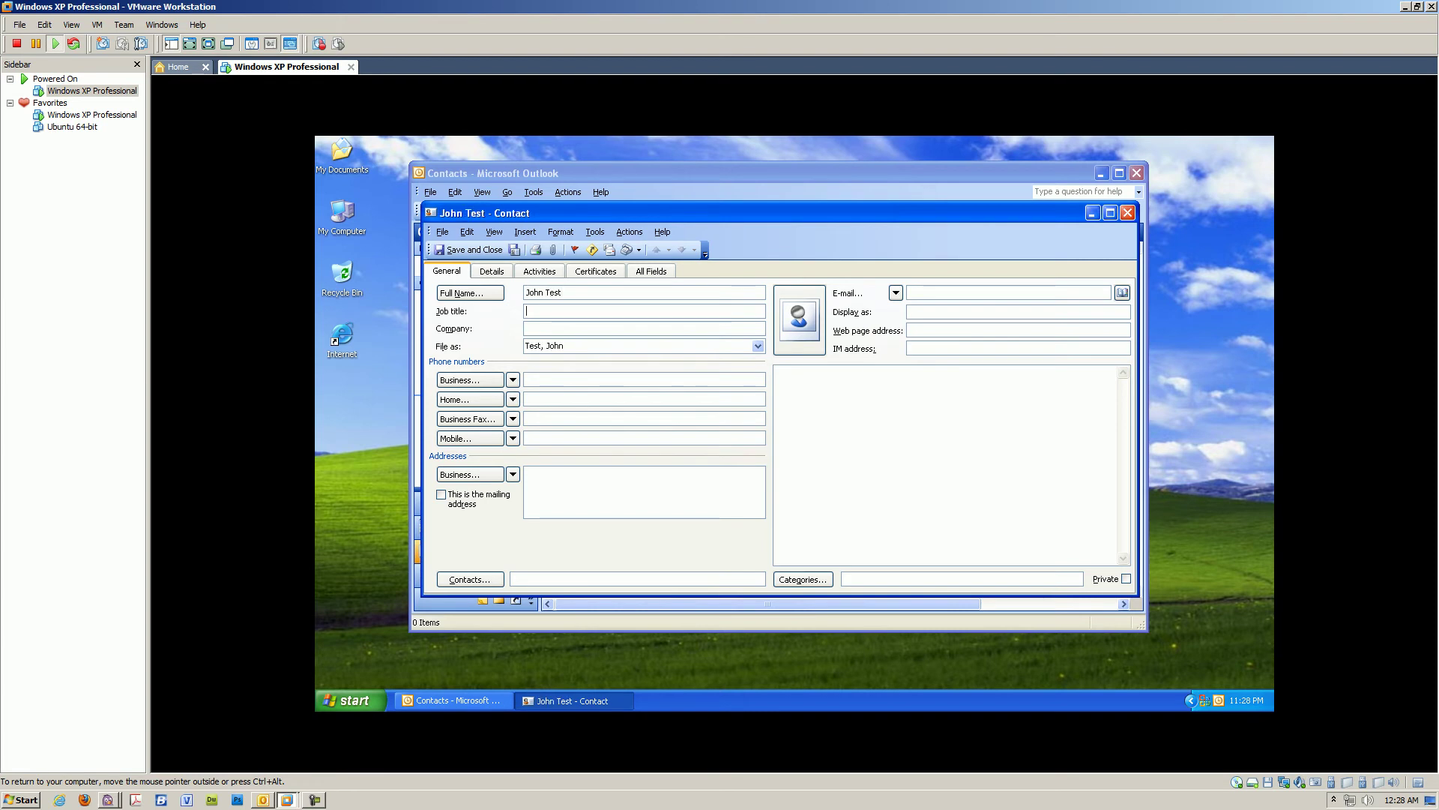
{"action": "type", "text": "Manager"}
{"action": "left_click", "coordinate": [527, 328]}
{"action": "type", "text": "Test Company"}
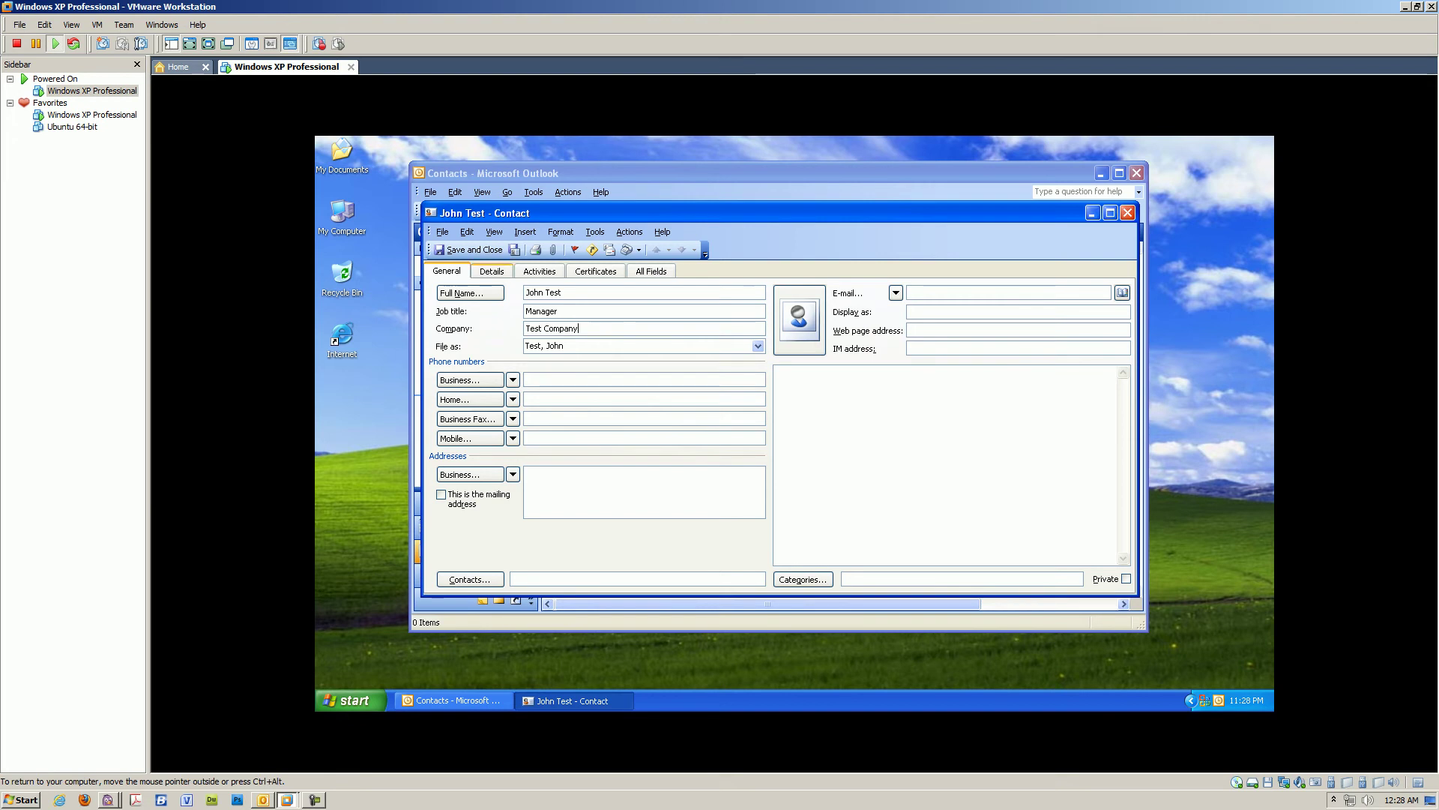
{"action": "key", "text": "Tab"}
{"action": "left_click", "coordinate": [758, 346]}
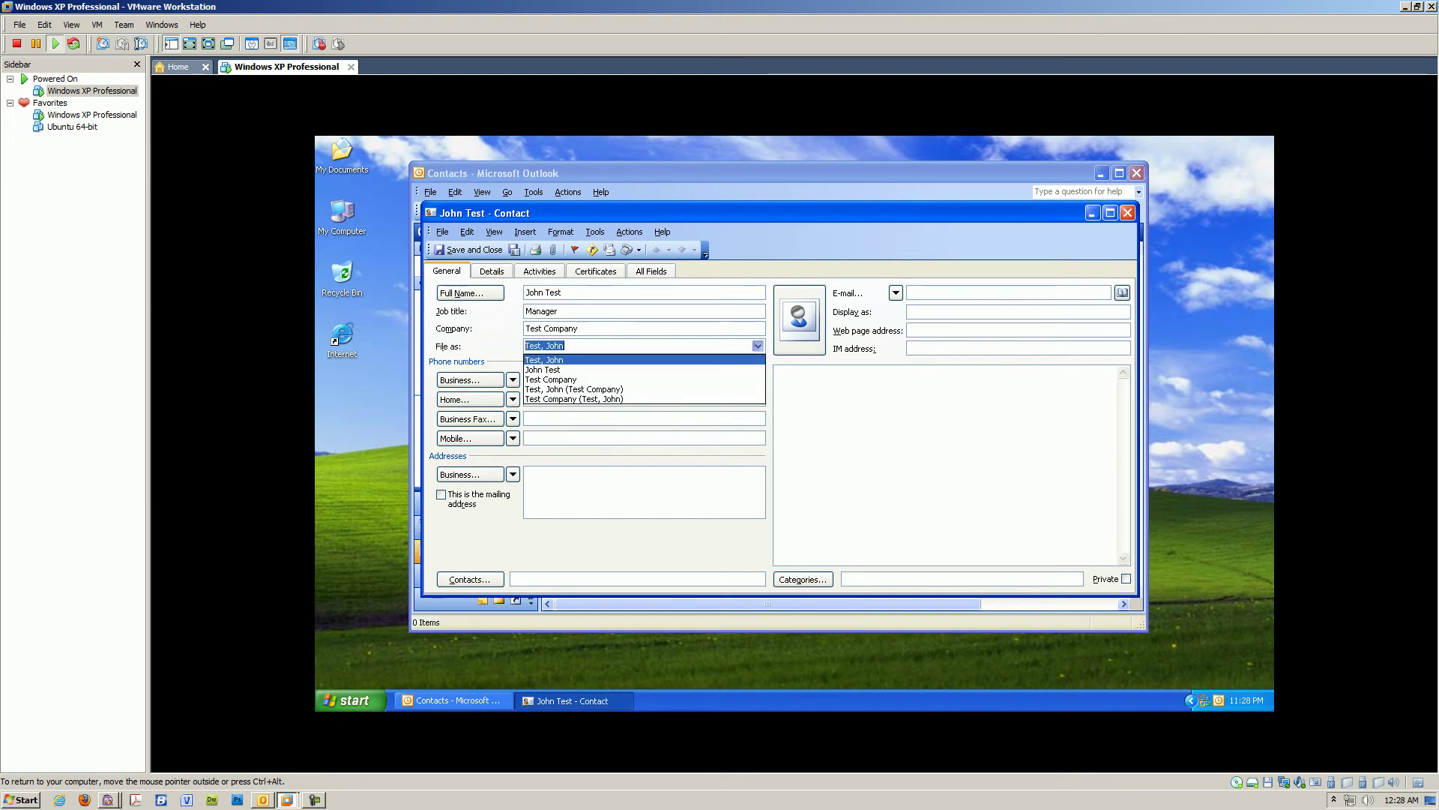
{"action": "left_click", "coordinate": [758, 345]}
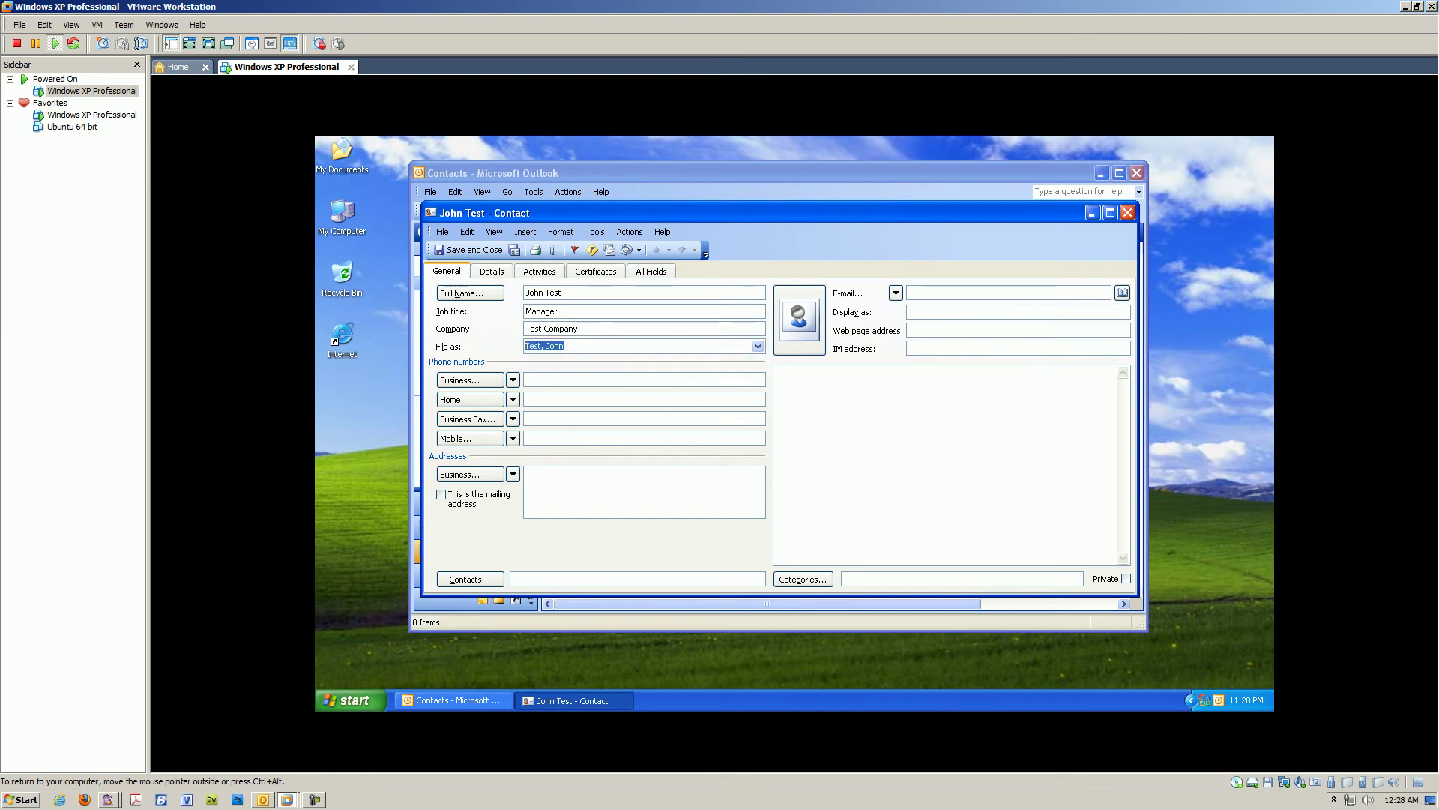
{"action": "left_click", "coordinate": [526, 379]}
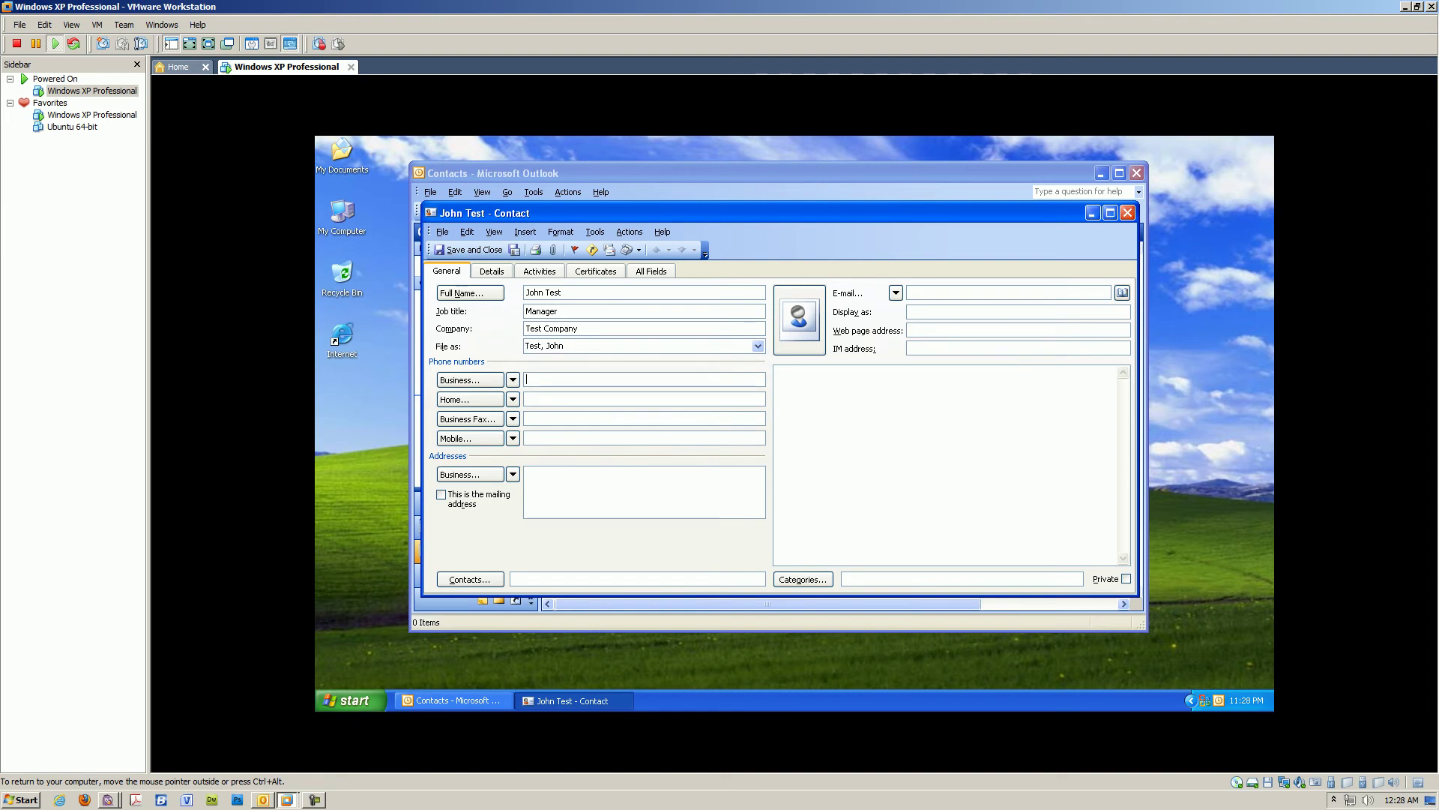
{"action": "type", "text": "555-555-5555"}
Enter the dialing area code in the Location Information prompt and confirm it
{"action": "key", "text": "Tab"}
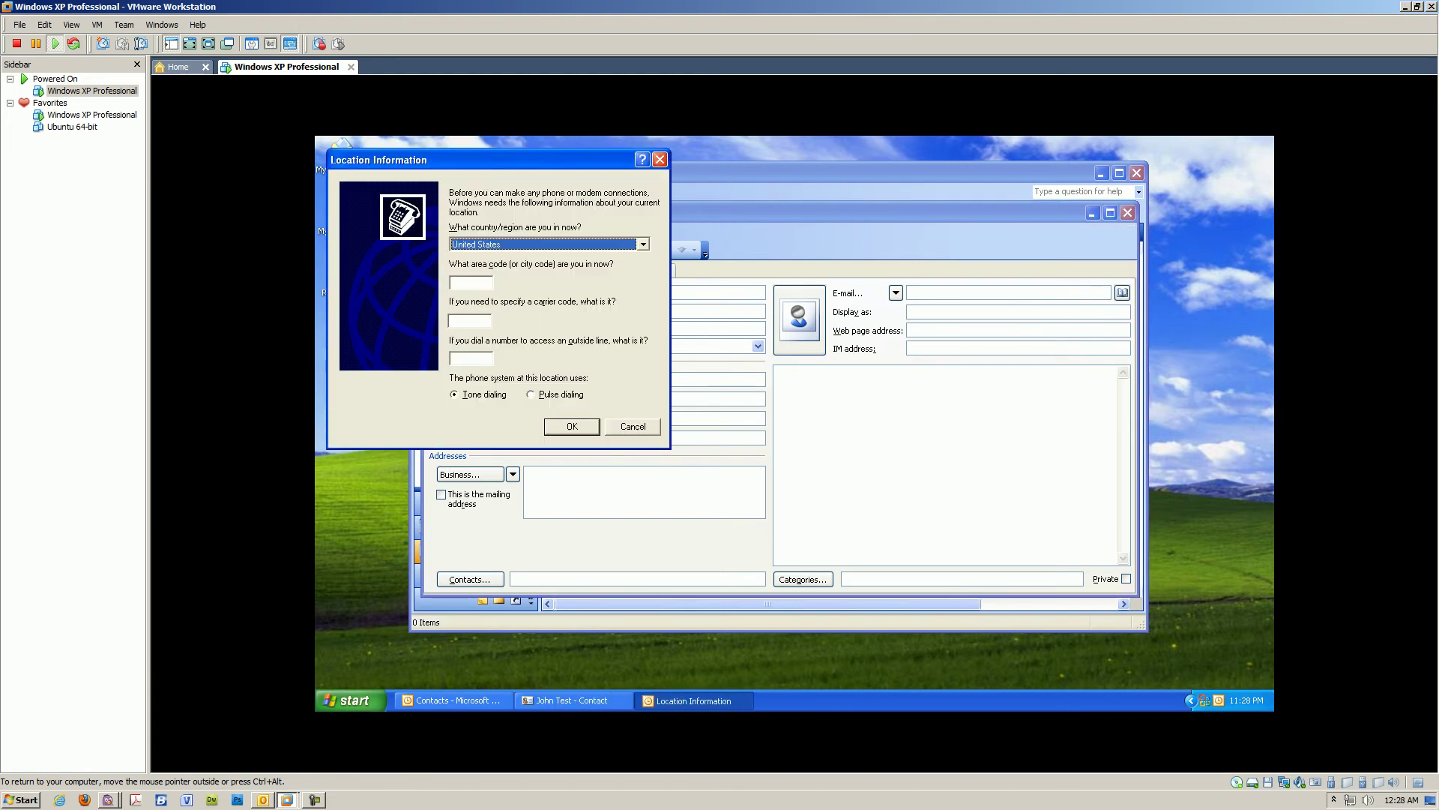
{"action": "key", "text": "Escape"}
{"action": "key", "text": "Return"}
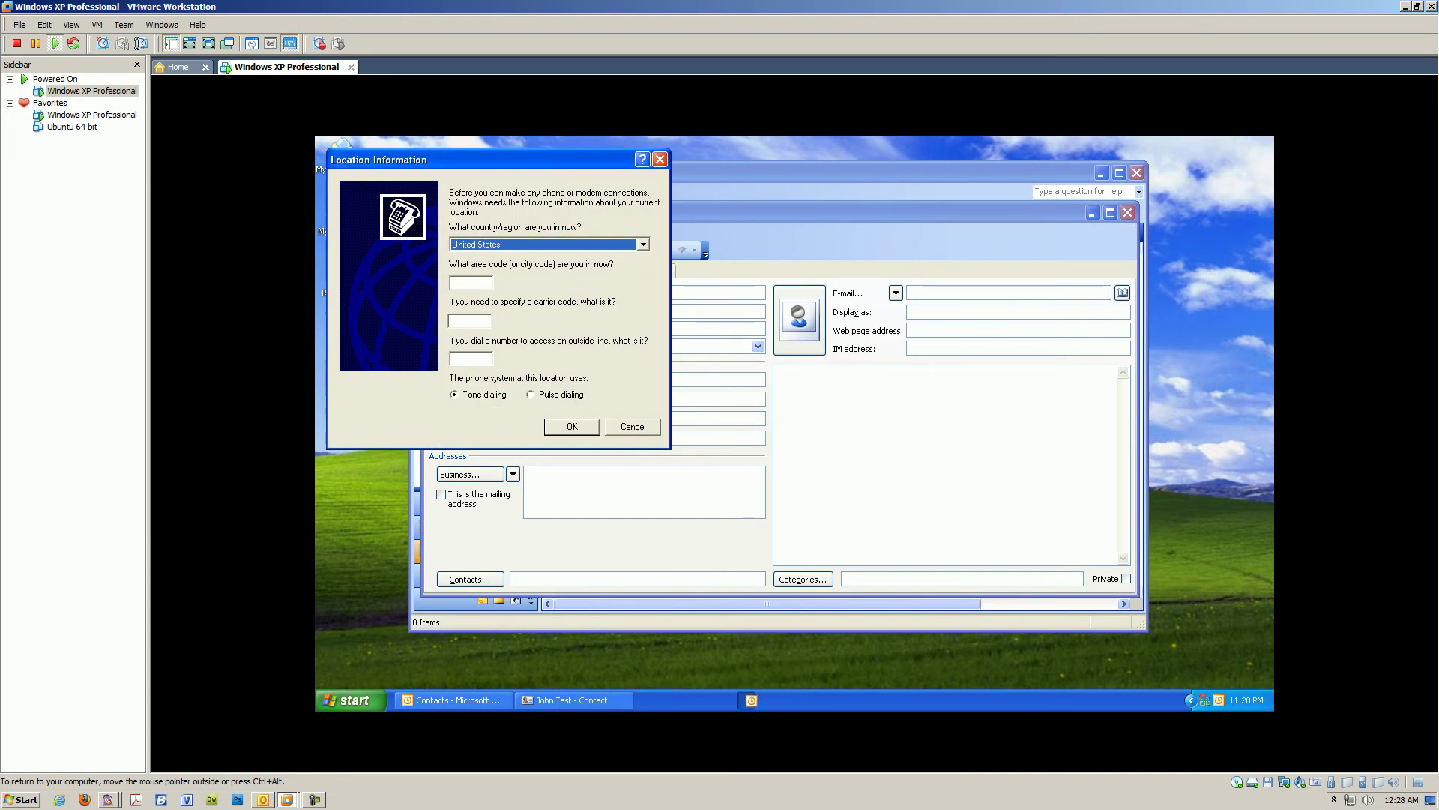
{"action": "key", "text": "Escape"}
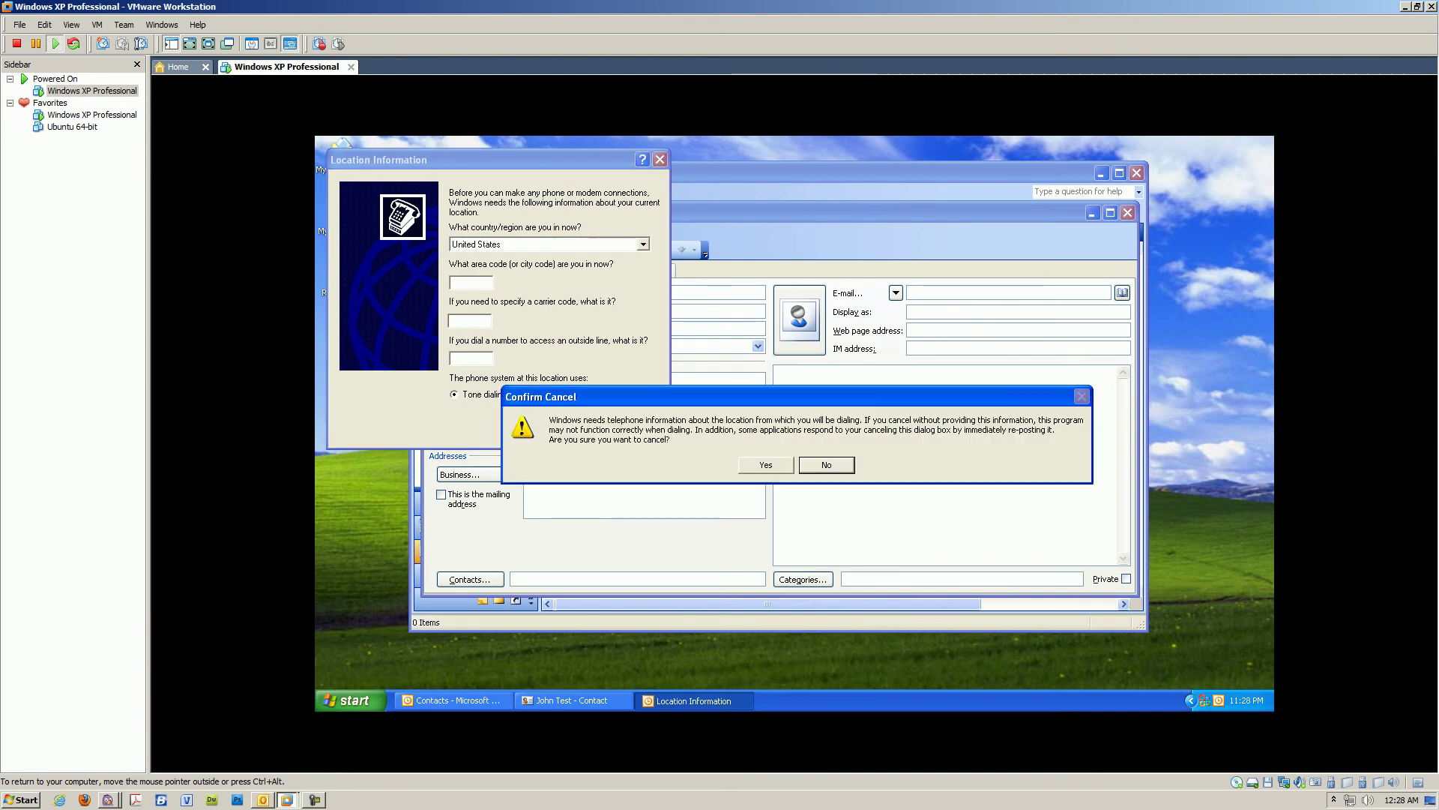
{"action": "key", "text": "Return"}
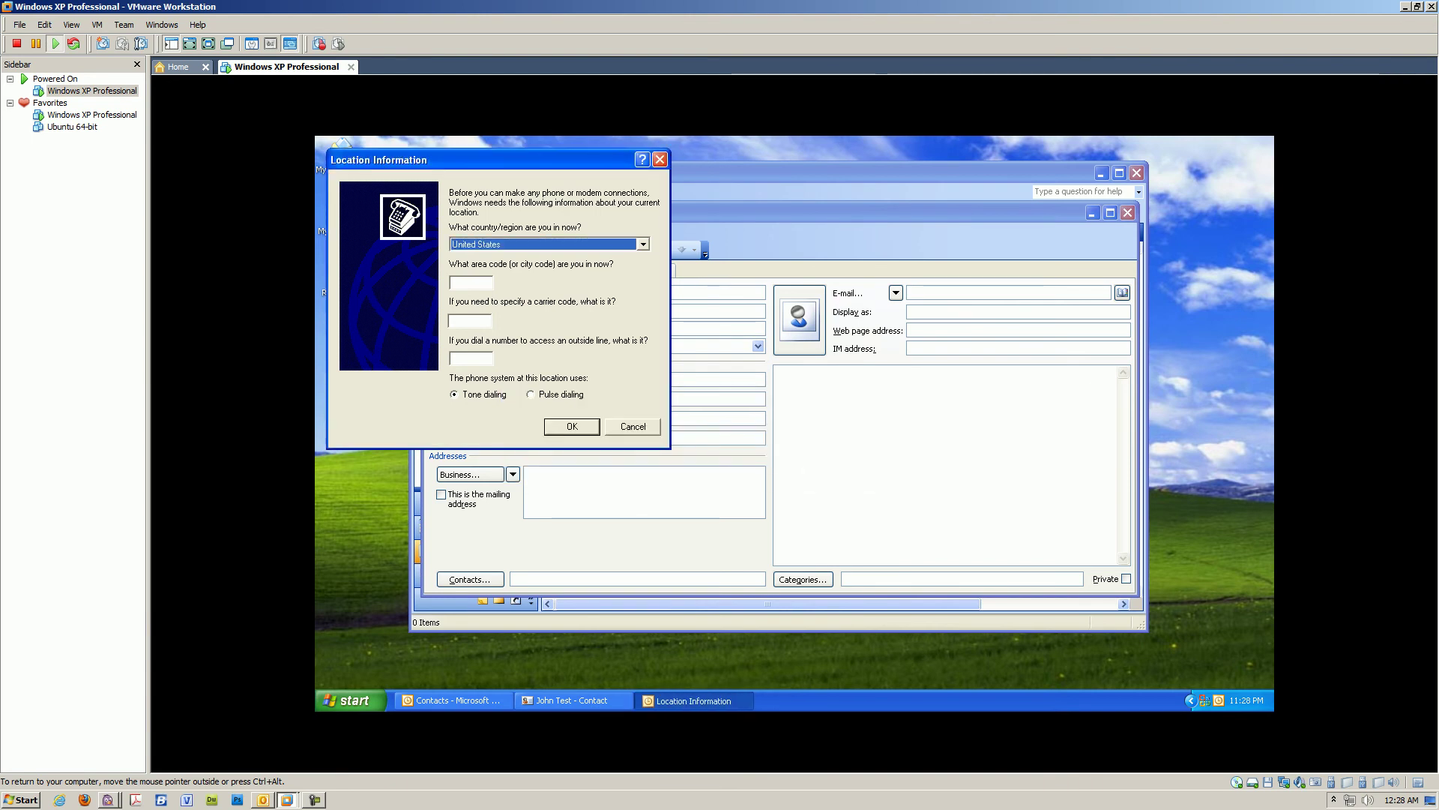
{"action": "key", "text": "Tab"}
{"action": "type", "text": "555"}
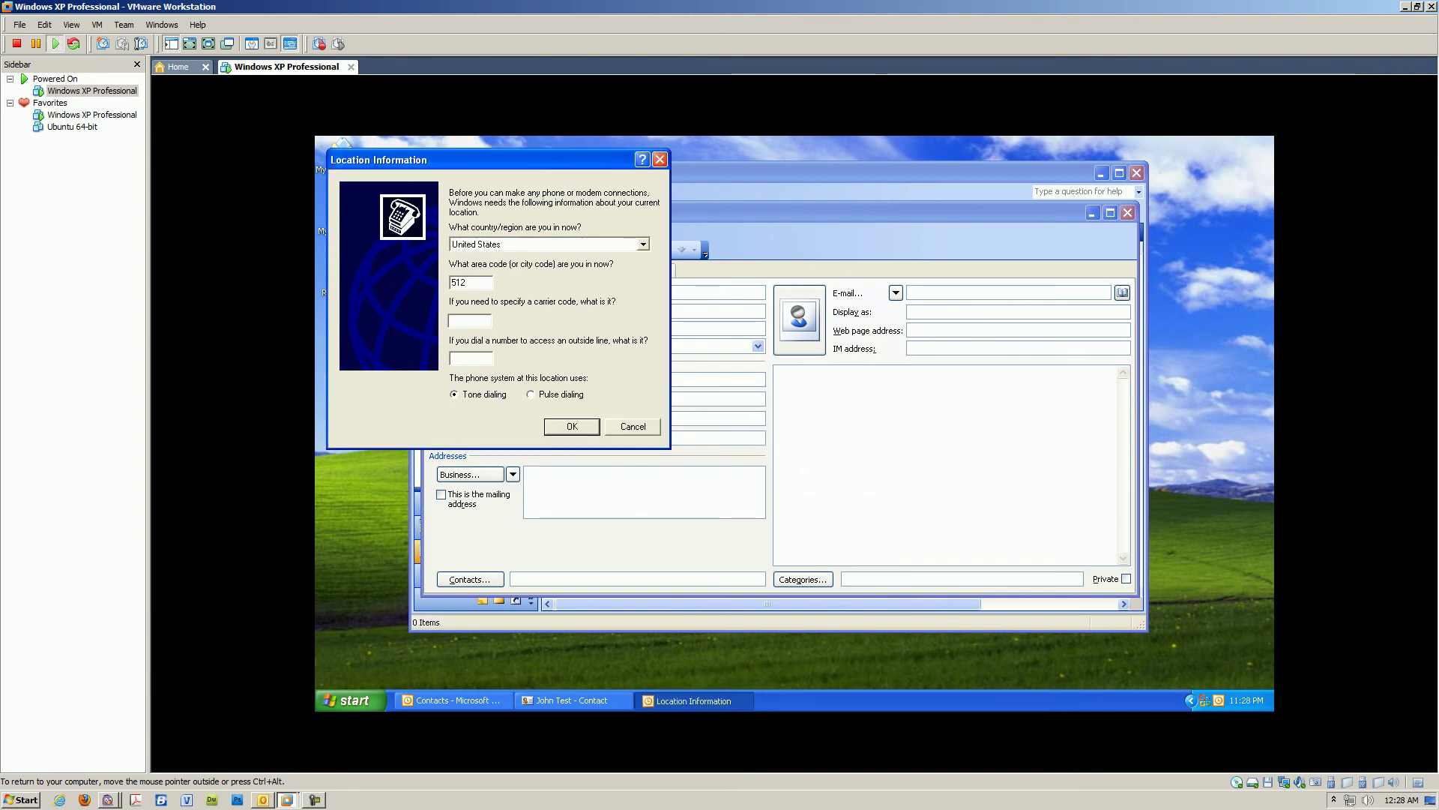
{"action": "key", "text": "Return"}
{"action": "key", "text": "Return"}
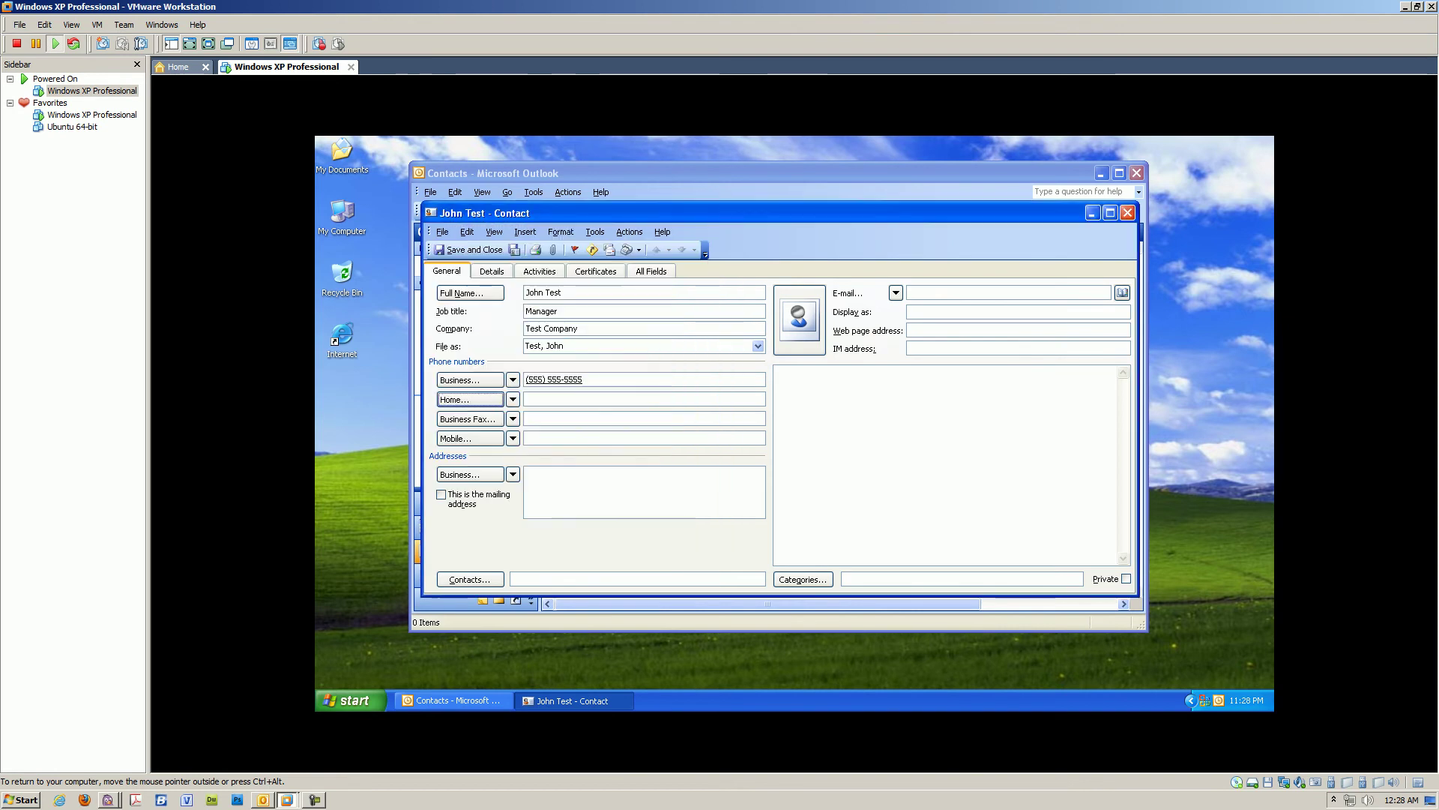
Enter the contact's home phone number in the Home phone field
{"action": "left_click", "coordinate": [584, 380]}
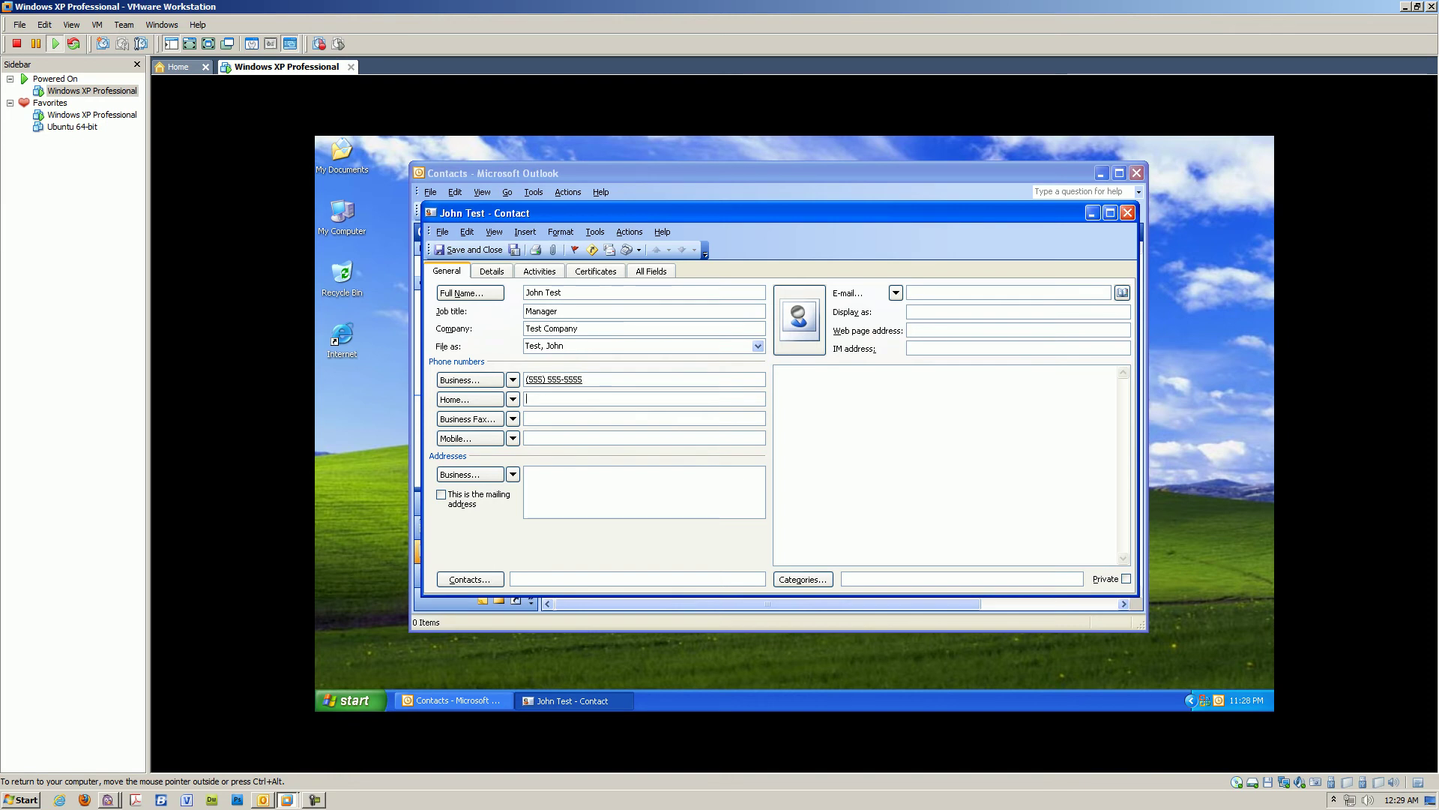
{"action": "left_click", "coordinate": [532, 398]}
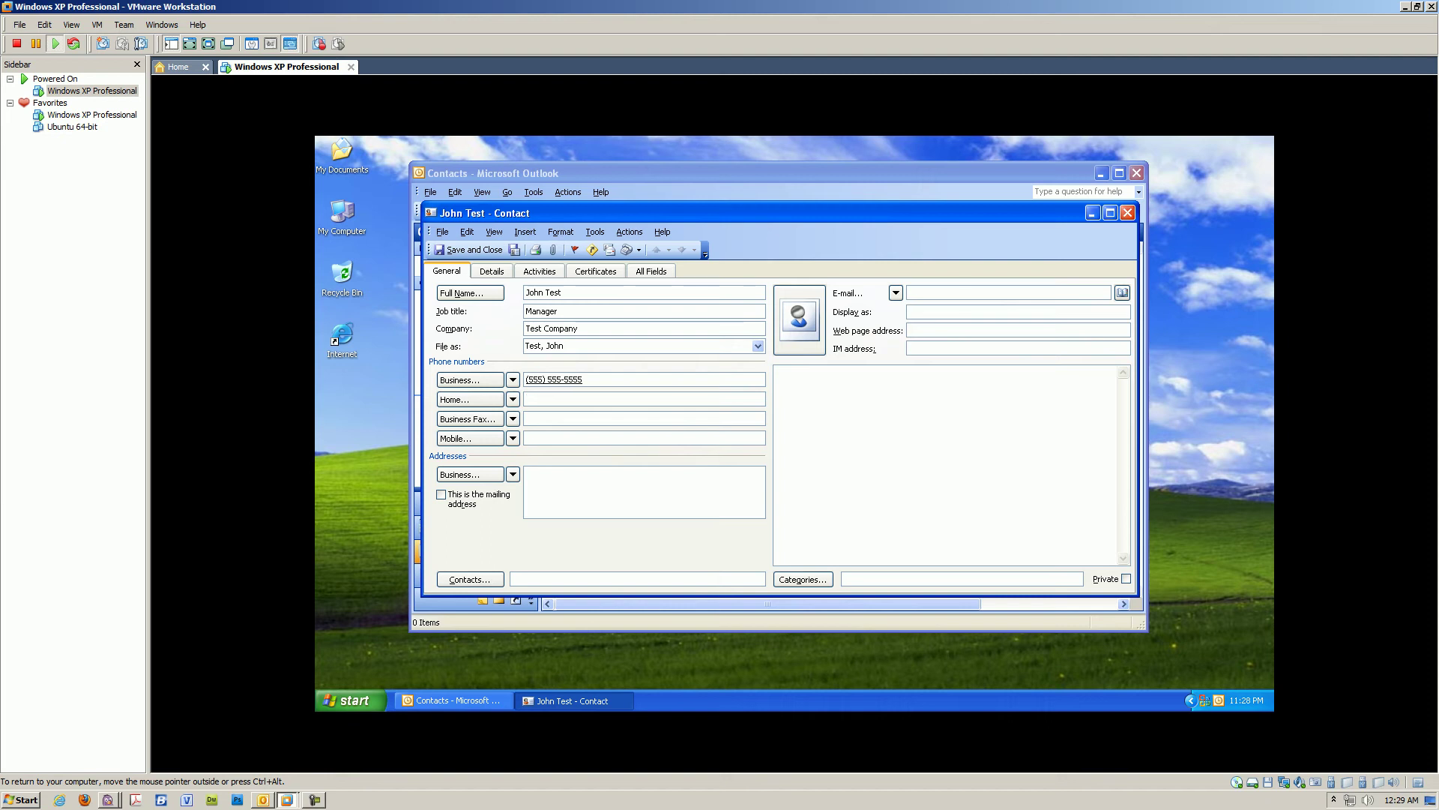
{"action": "type", "text": "4444"}
{"action": "key", "text": "BackSpace"}
{"action": "key", "text": "Home"}
{"action": "type", "text": "(444) 444-4444"}
{"action": "left_click", "coordinate": [909, 292]}
{"action": "type", "text": "john@test"}
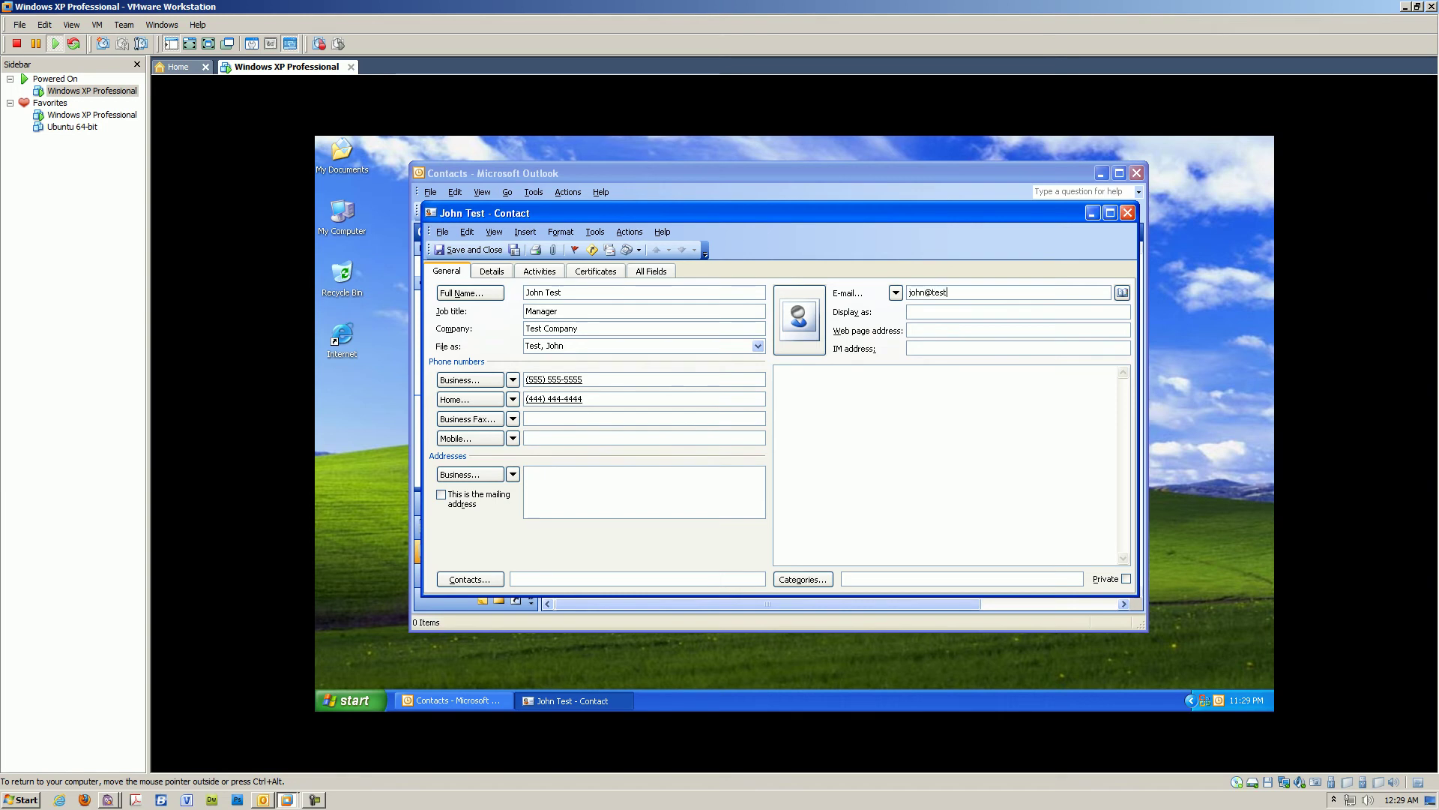
{"action": "type", "text": "company.com"}
{"action": "key", "text": "Tab"}
{"action": "key", "text": "ctrl+alt"}
{"action": "key", "text": "ctrl+g"}
{"action": "left_click", "coordinate": [975, 330]}
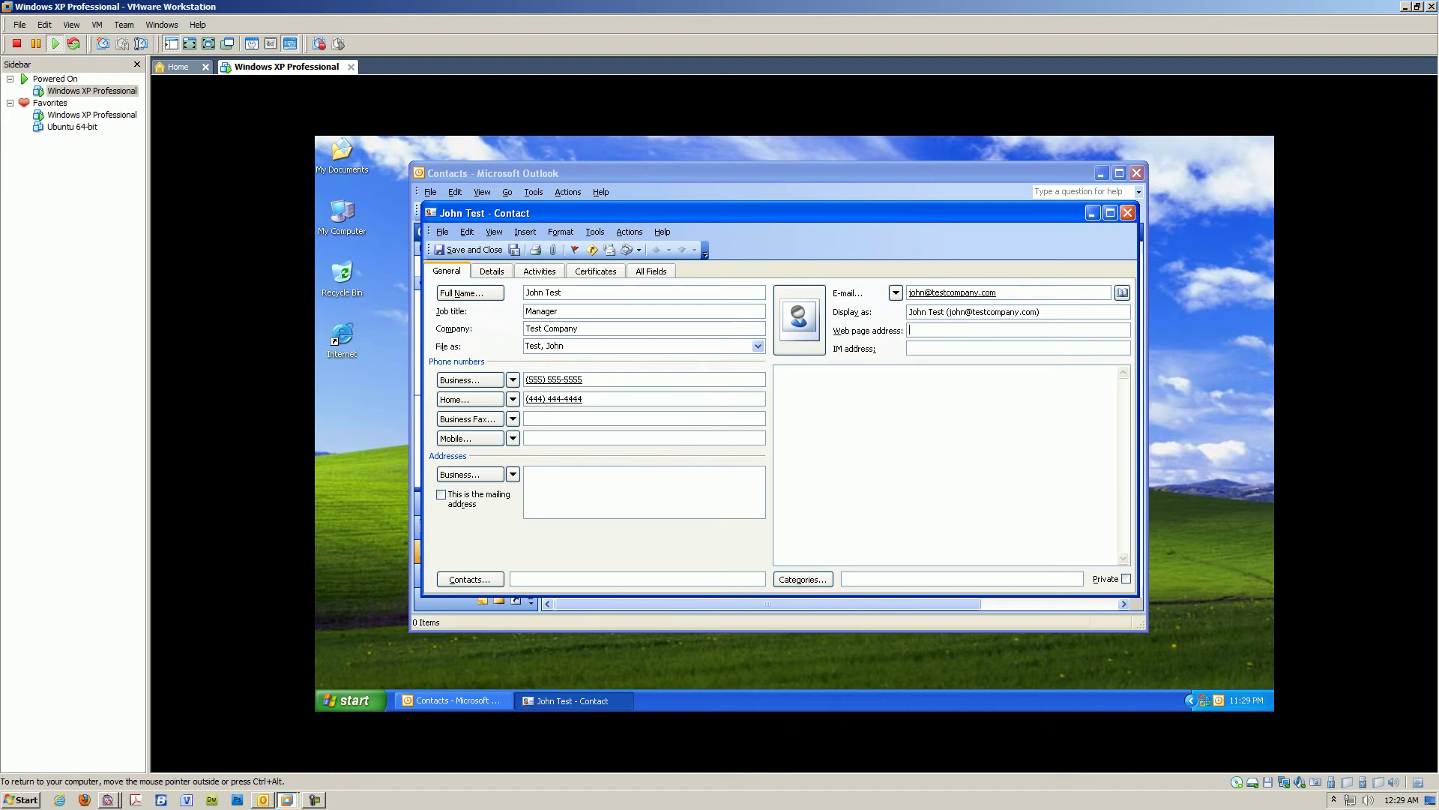
{"action": "type", "text": "http://testcompany.com"}
Enter the note 'Met client at so and so. Was interested in product 1.' in the contact's Notes
{"action": "left_click", "coordinate": [938, 369]}
{"action": "type", "text": "Met client and"}
{"action": "key", "text": "BackSpace"}
{"action": "key", "text": "BackSpace"}
{"action": "type", "text": "t so and so. Was inte"}
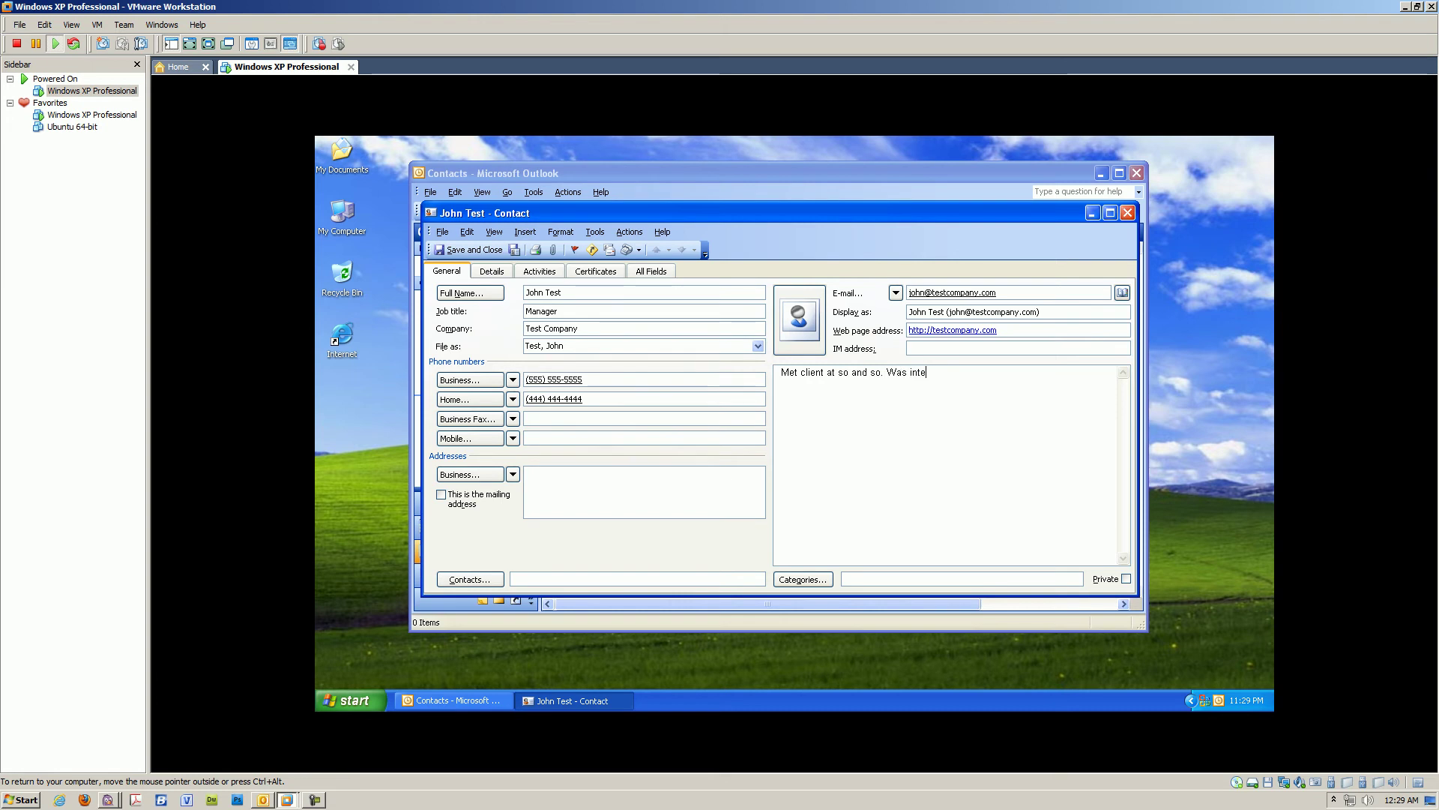
{"action": "type", "text": "rested in product 1."}
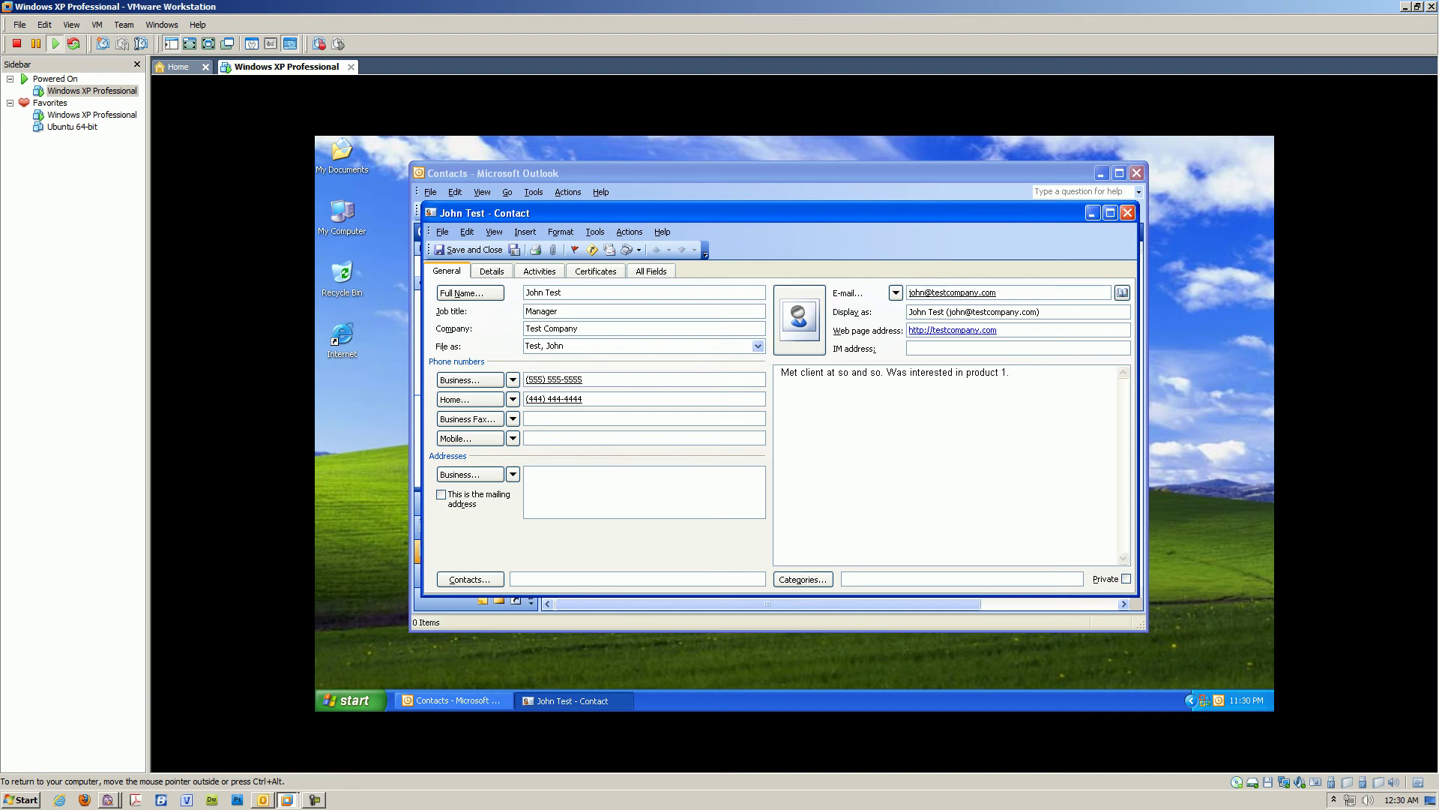
Save and close the new contact and select it in the list
{"action": "key", "text": "ctrl+alt"}
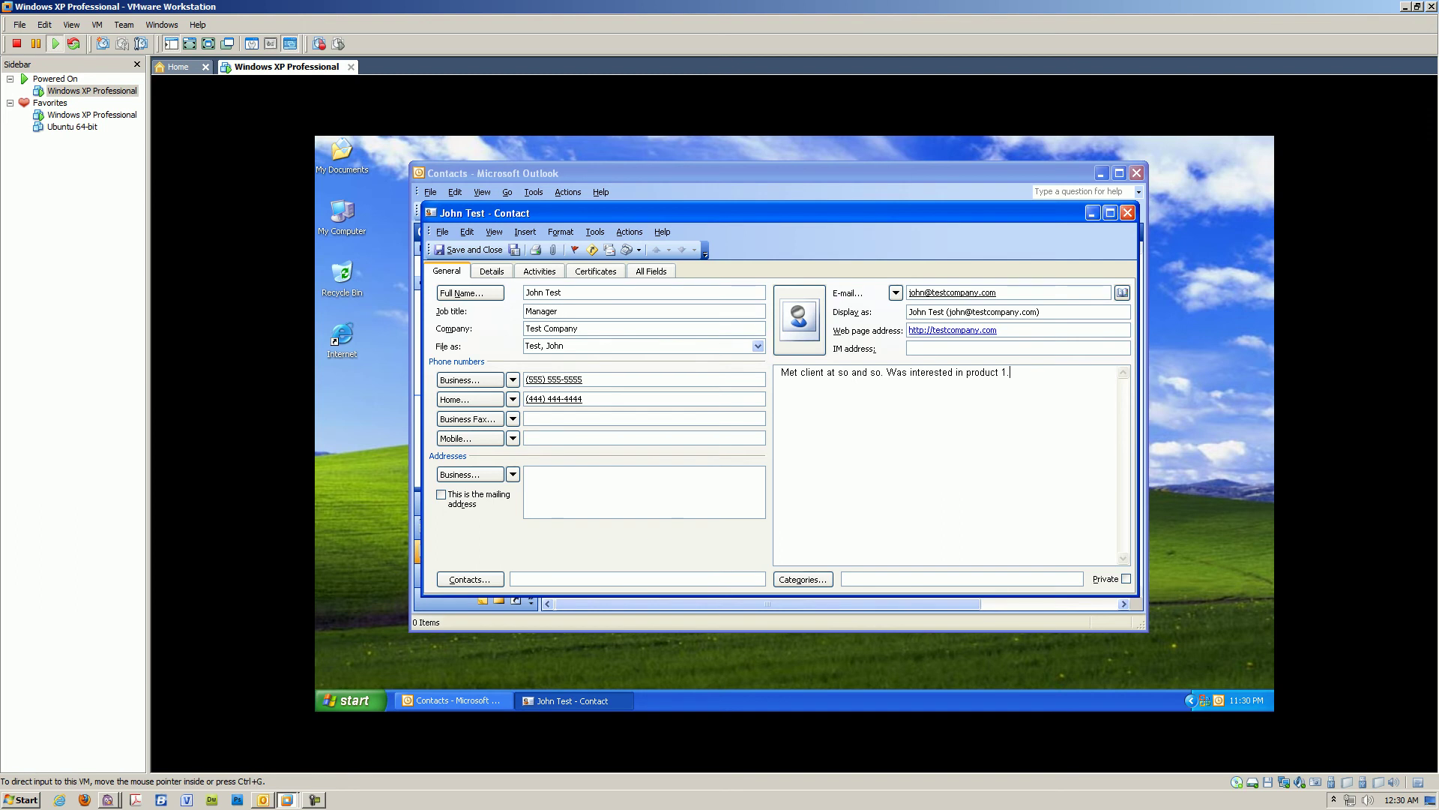
{"action": "left_click", "coordinate": [468, 250]}
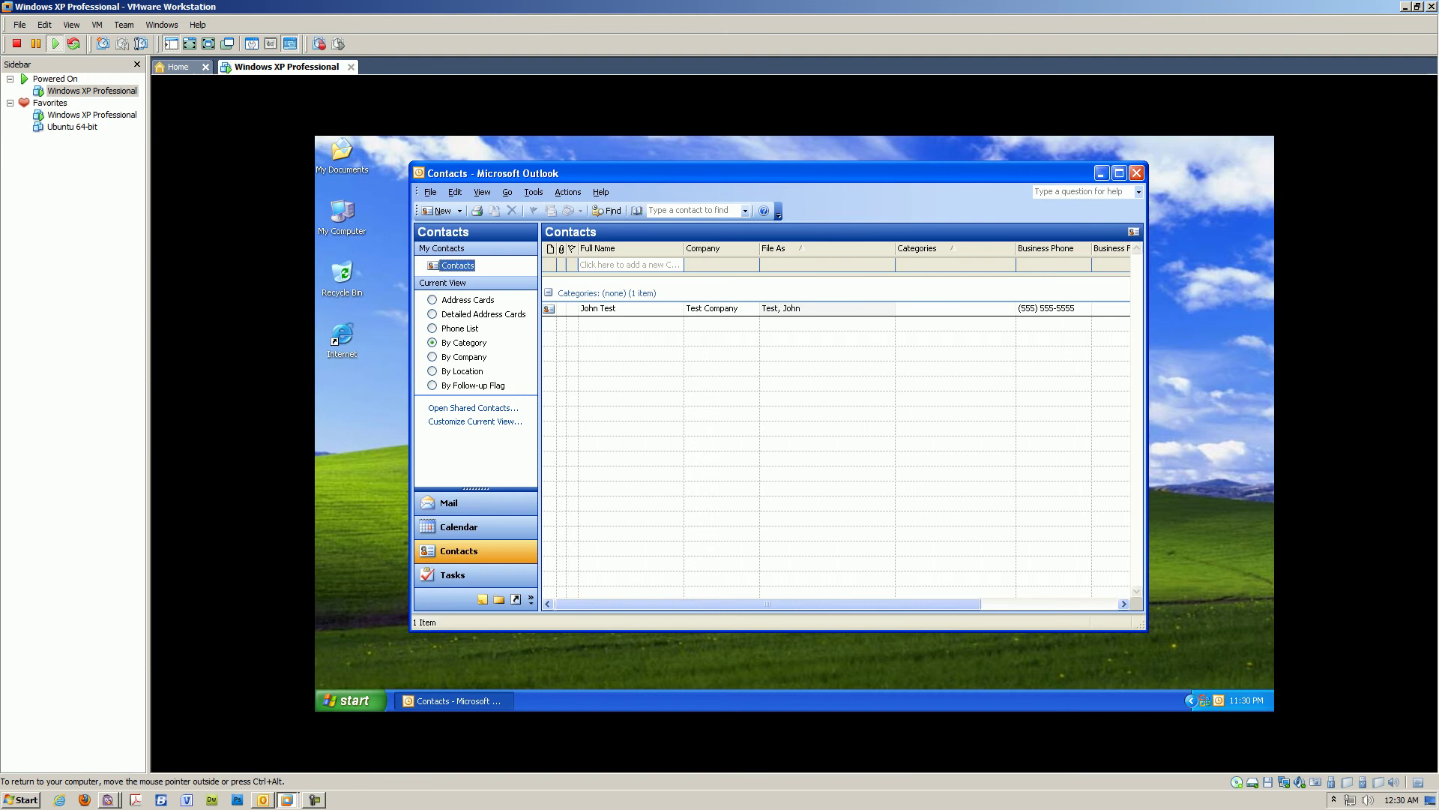
{"action": "left_click", "coordinate": [615, 308]}
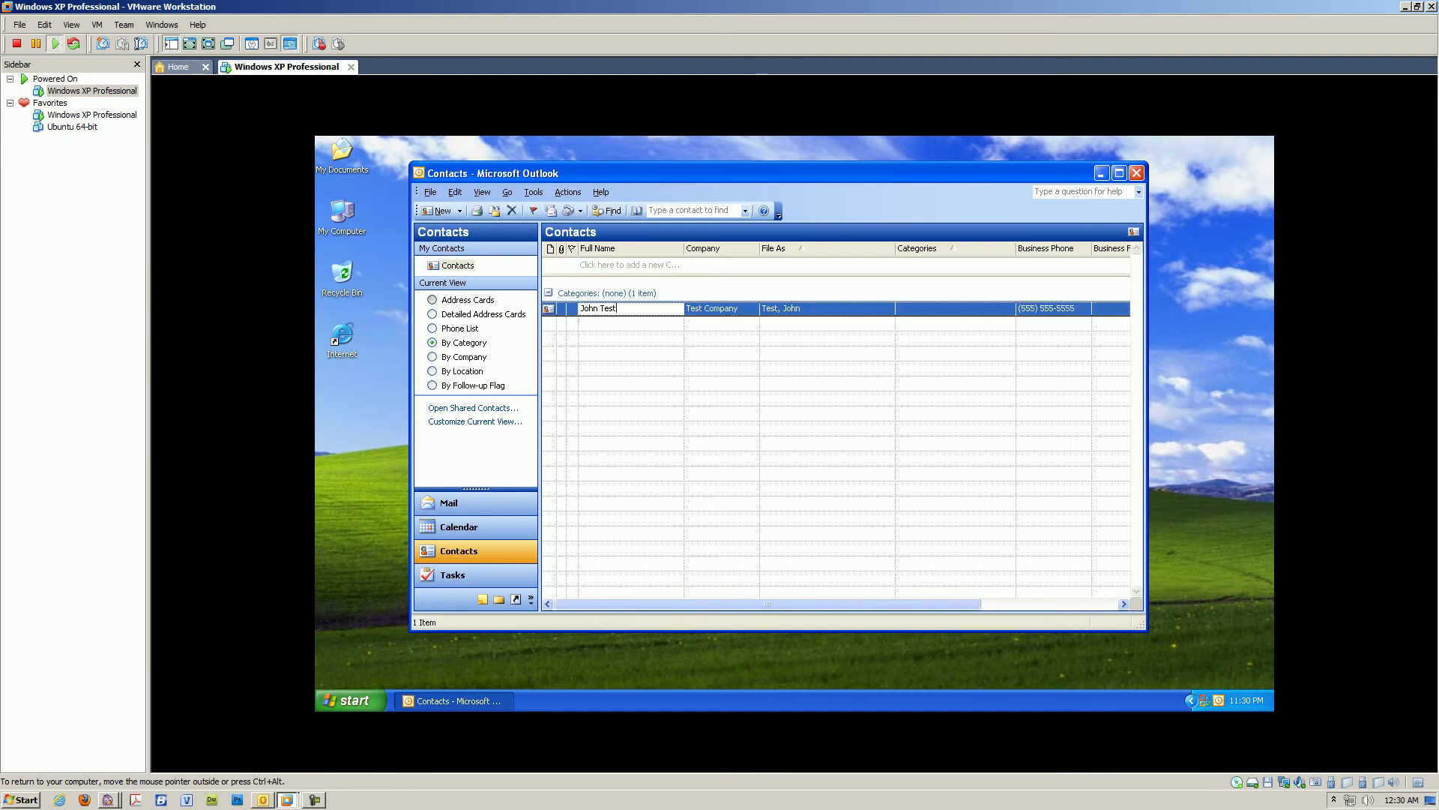
Switch the Contacts view to Address Cards, then Phone List, and select the contact's row
{"action": "left_click", "coordinate": [432, 299]}
{"action": "left_click", "coordinate": [623, 282]}
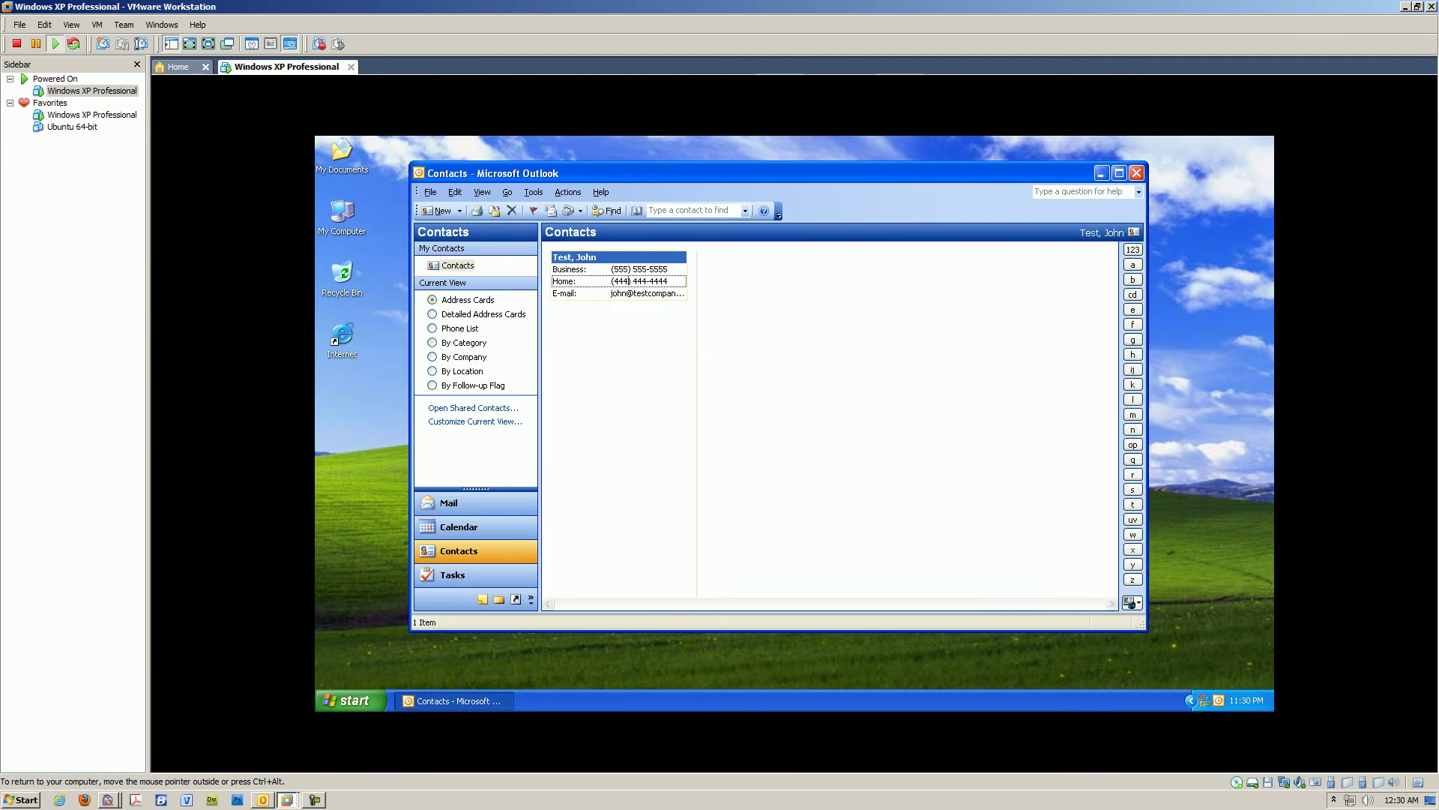
{"action": "key", "text": "Escape"}
{"action": "left_click", "coordinate": [433, 328]}
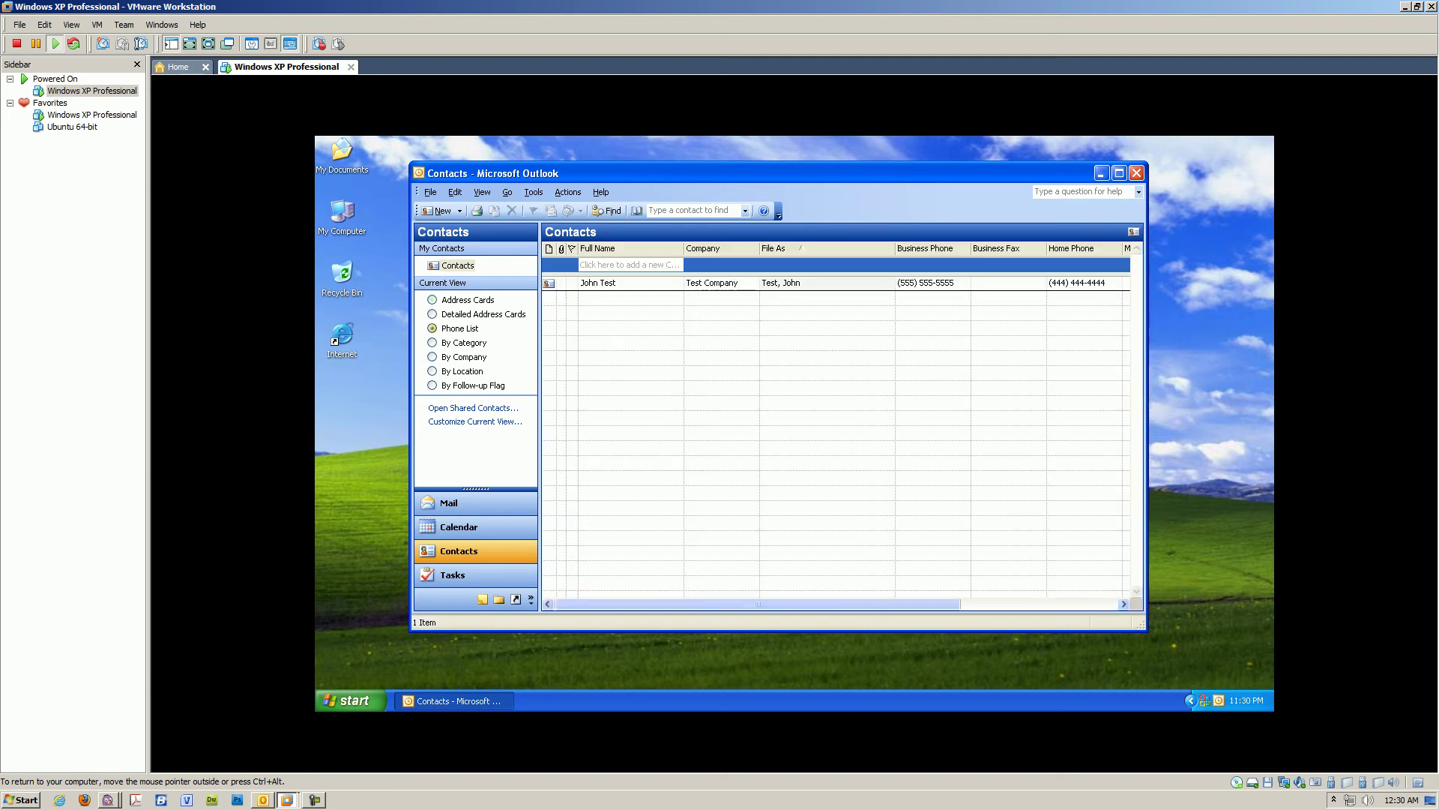
{"action": "left_click", "coordinate": [583, 283]}
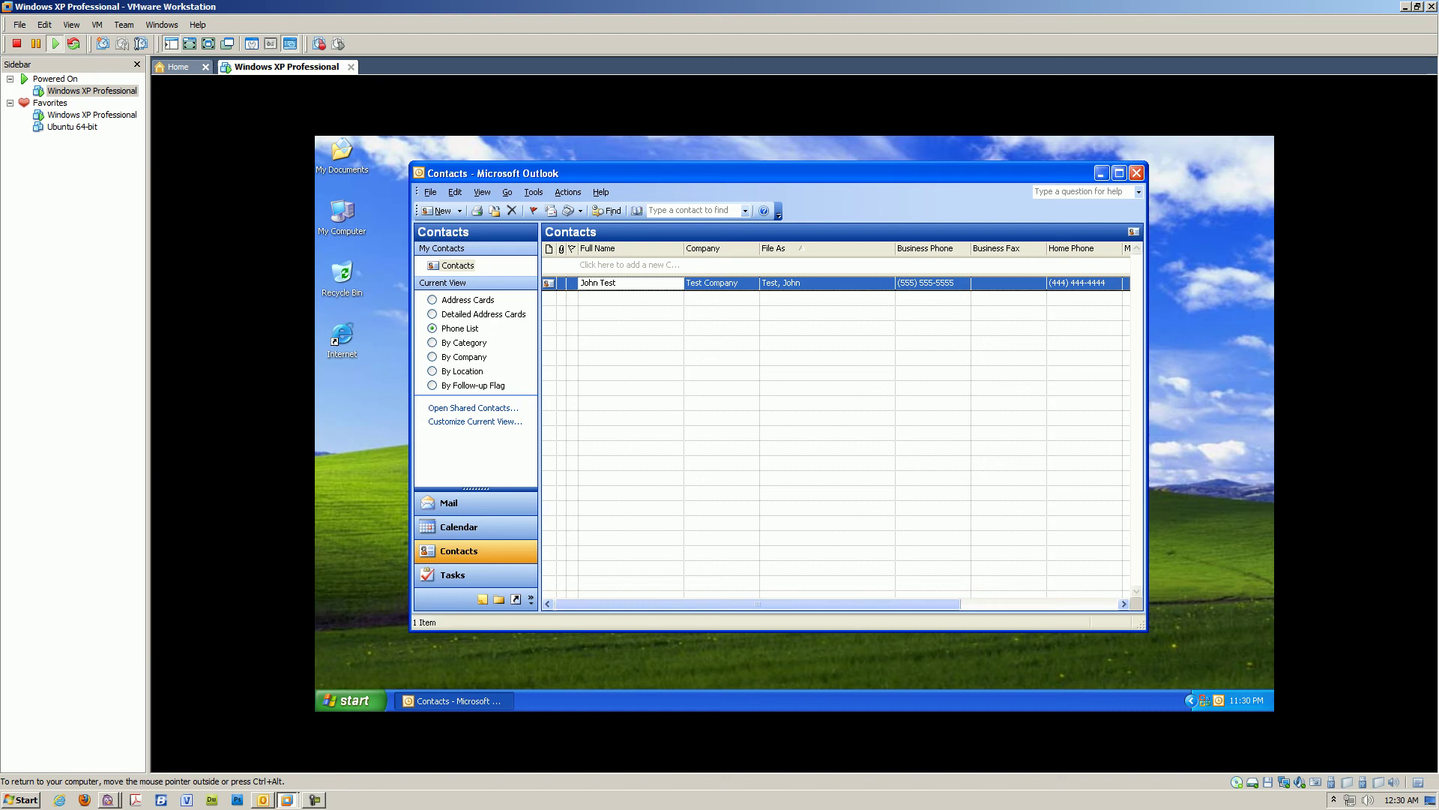
Append 'Add more information. or notes about this perosn.' to the contact's notes and save it
{"action": "double_click", "coordinate": [583, 283]}
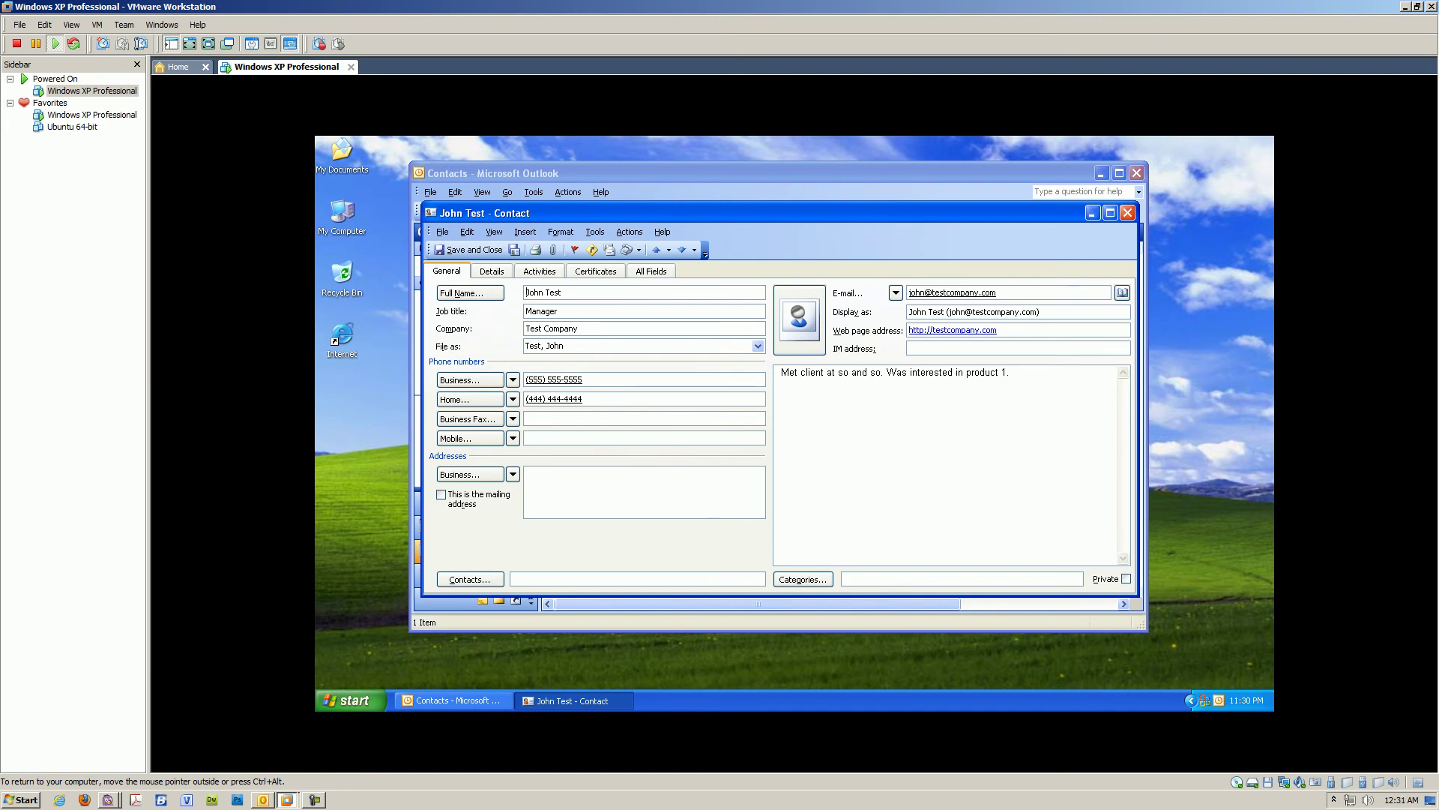
{"action": "left_click", "coordinate": [1010, 372]}
{"action": "type", "text": "Add more information. or notes about this perosn."}
{"action": "left_click", "coordinate": [470, 250]}
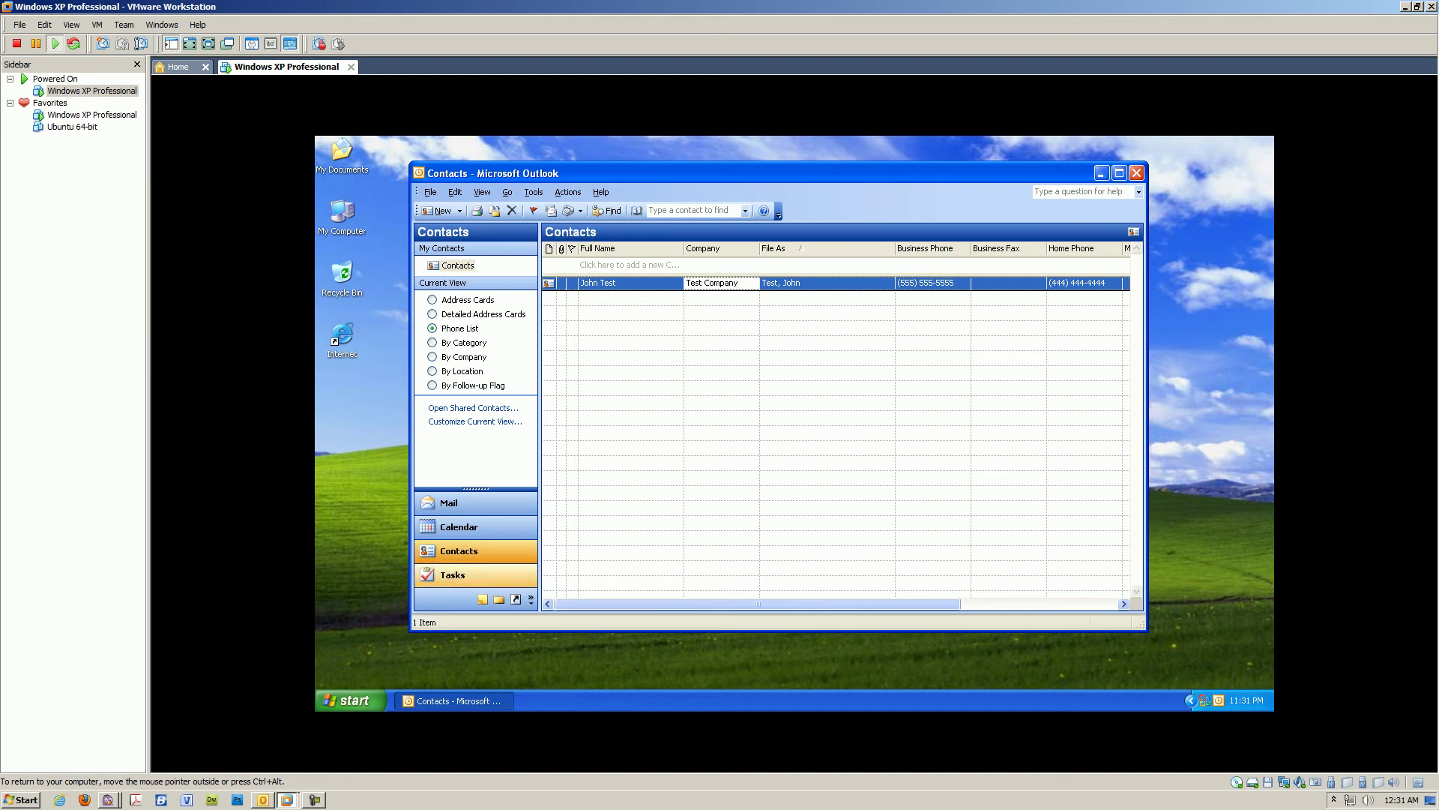
Go to the Tasks folder from the Navigation Pane
{"action": "left_click", "coordinate": [452, 574]}
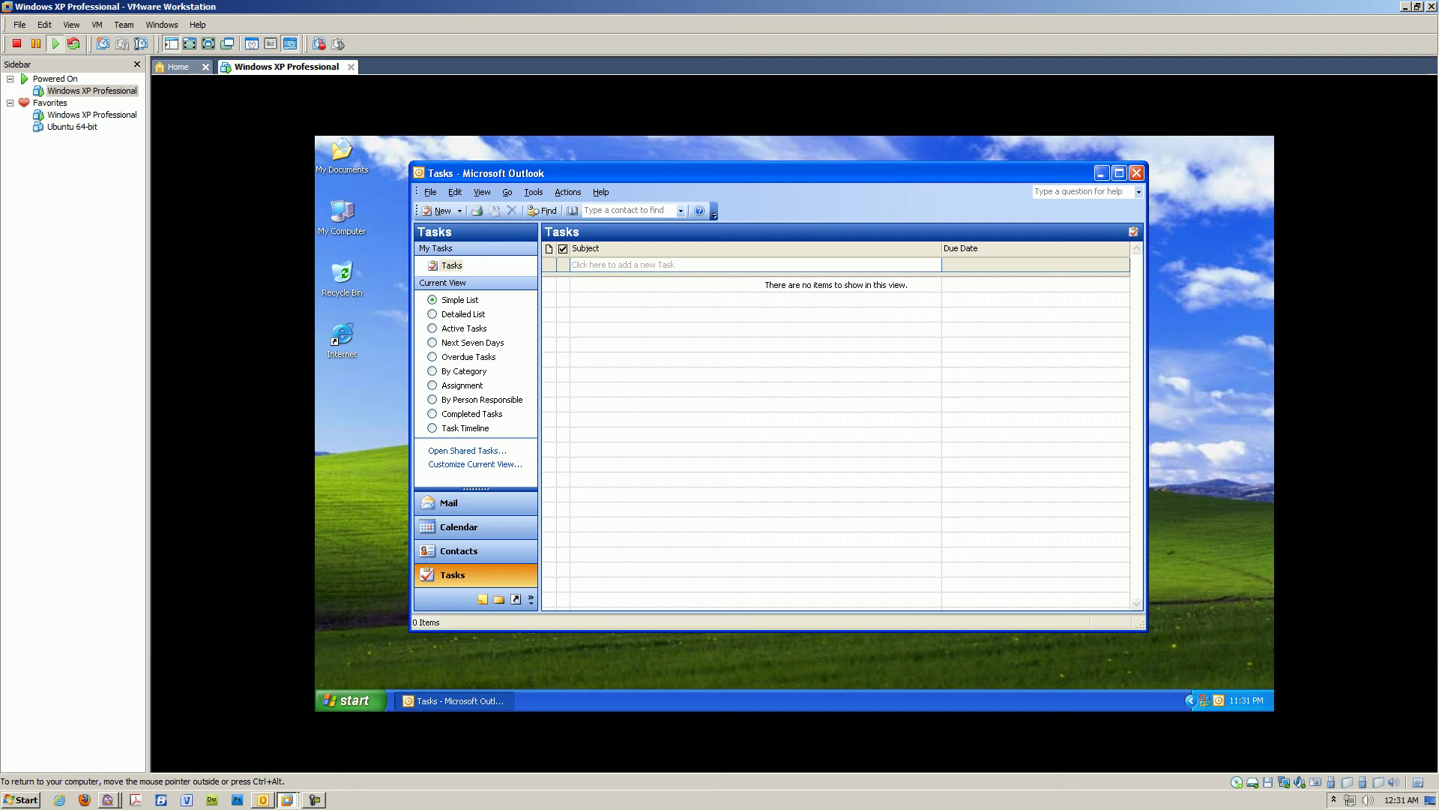
Create a new task with the subject 'Drop off papers at paper store'
{"action": "left_click", "coordinate": [439, 211]}
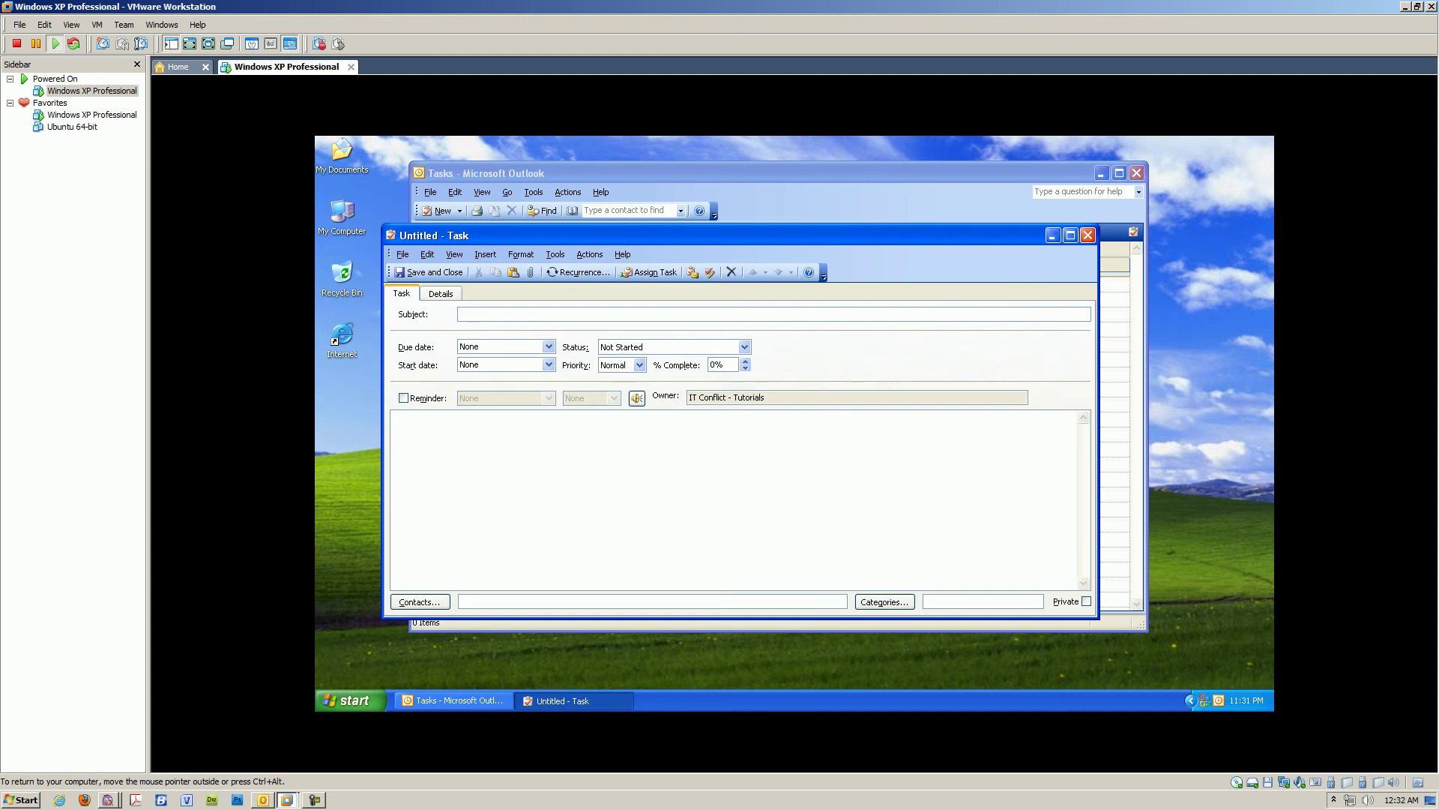
{"action": "type", "text": "Drop off papers at paper store"}
{"action": "left_click_drag", "start_coordinate": [524, 235], "coordinate": [584, 219]}
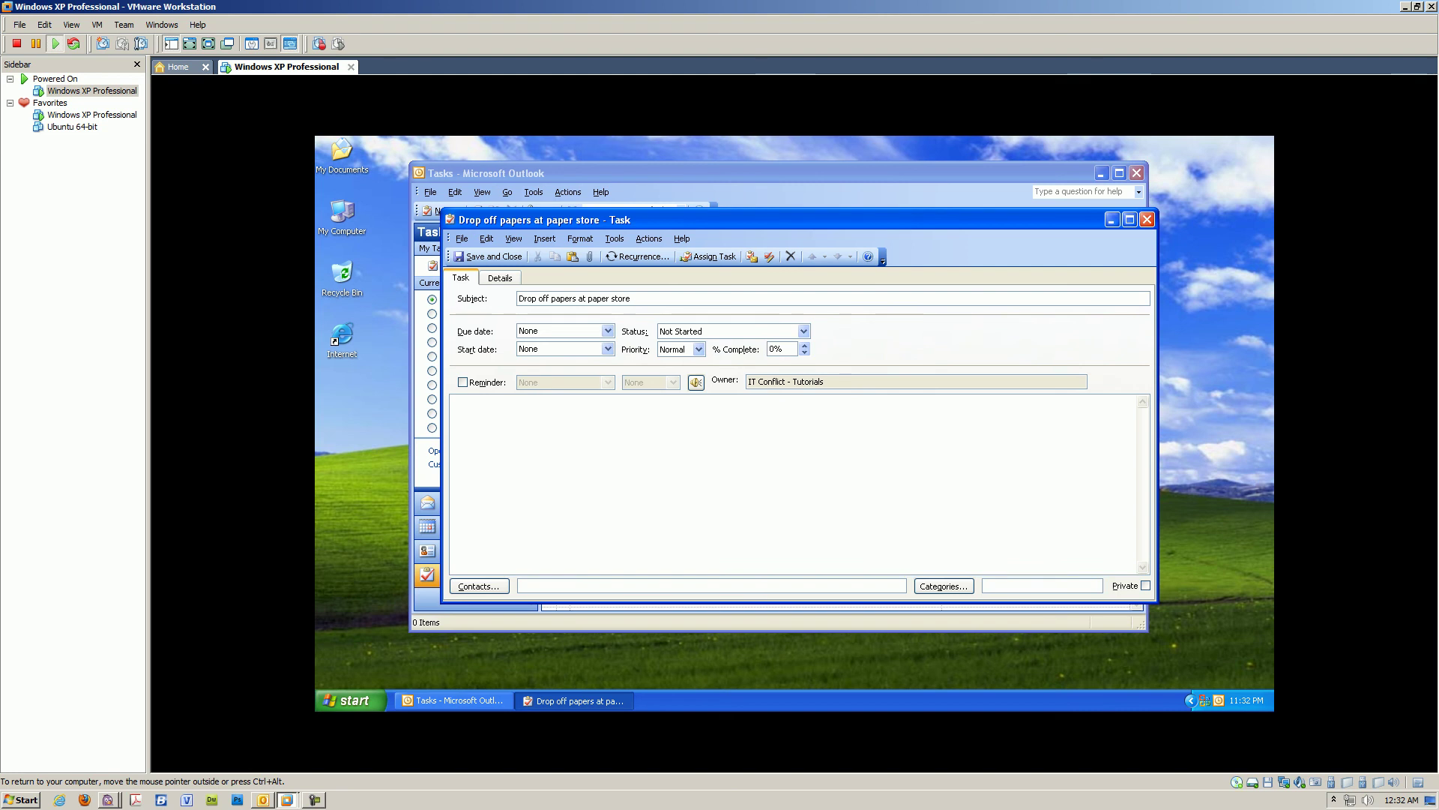
Set the task's due and start dates to Mon 3/12/2012, status In Progress, priority High
{"action": "left_click", "coordinate": [608, 331]}
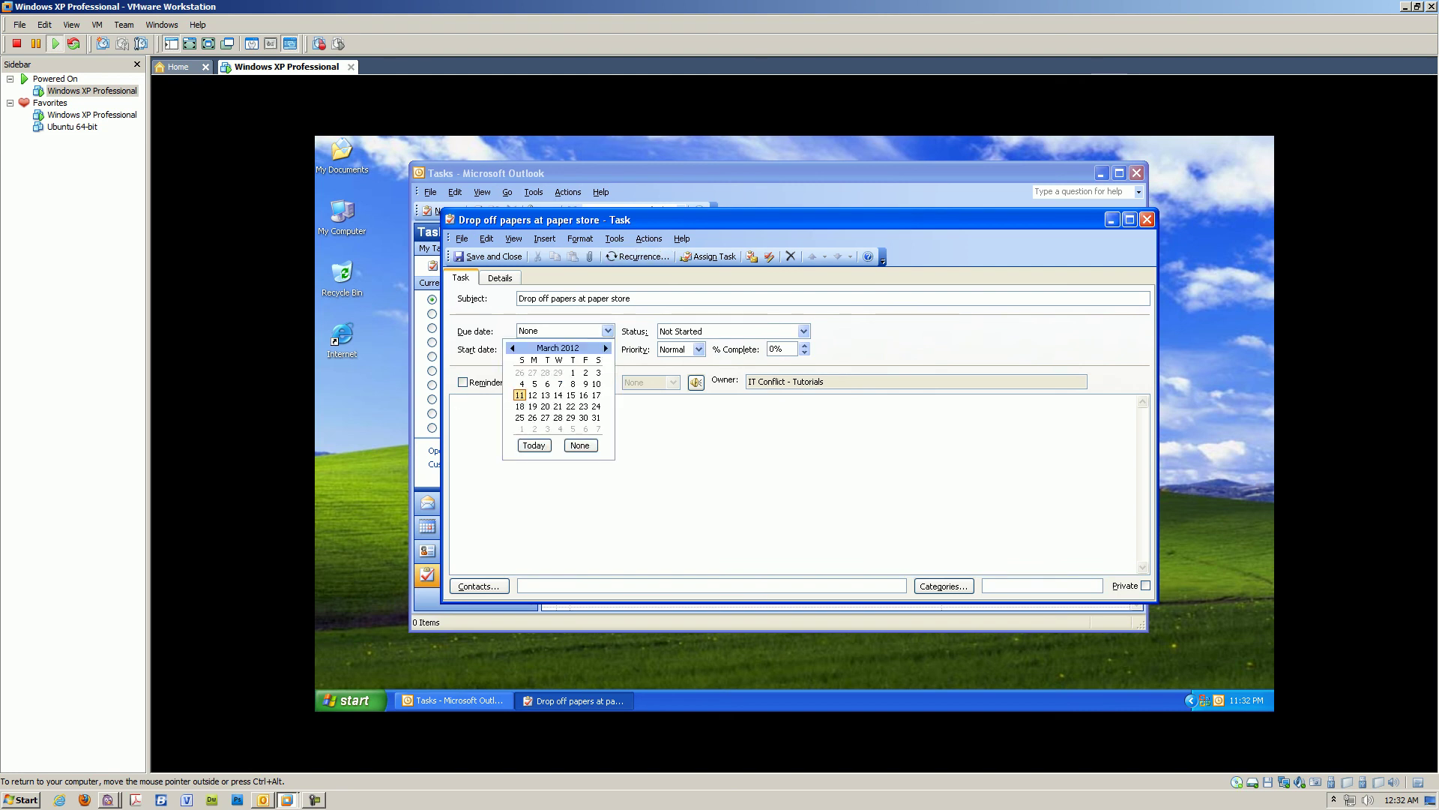
{"action": "left_click", "coordinate": [533, 395]}
{"action": "left_click", "coordinate": [608, 368]}
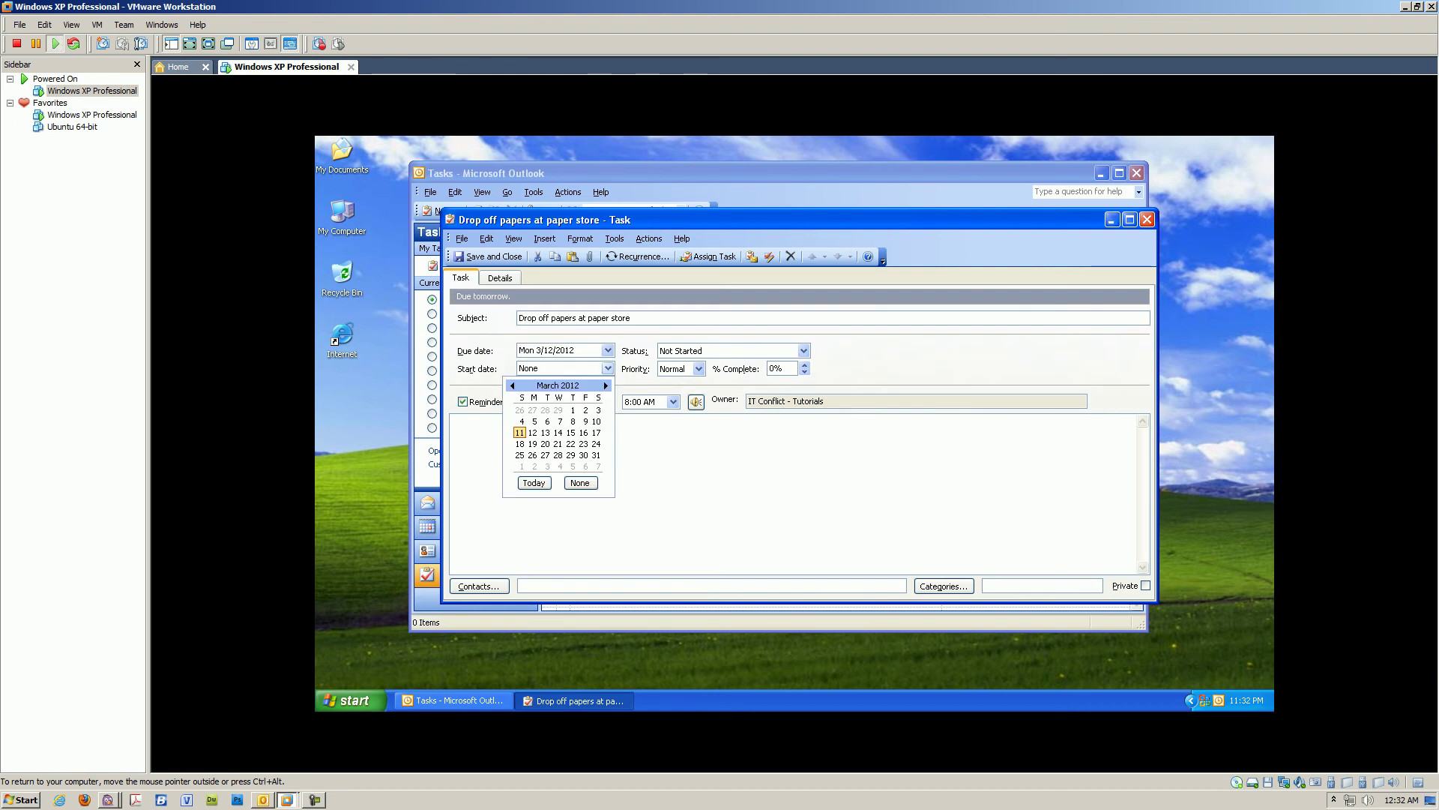
{"action": "left_click", "coordinate": [533, 413]}
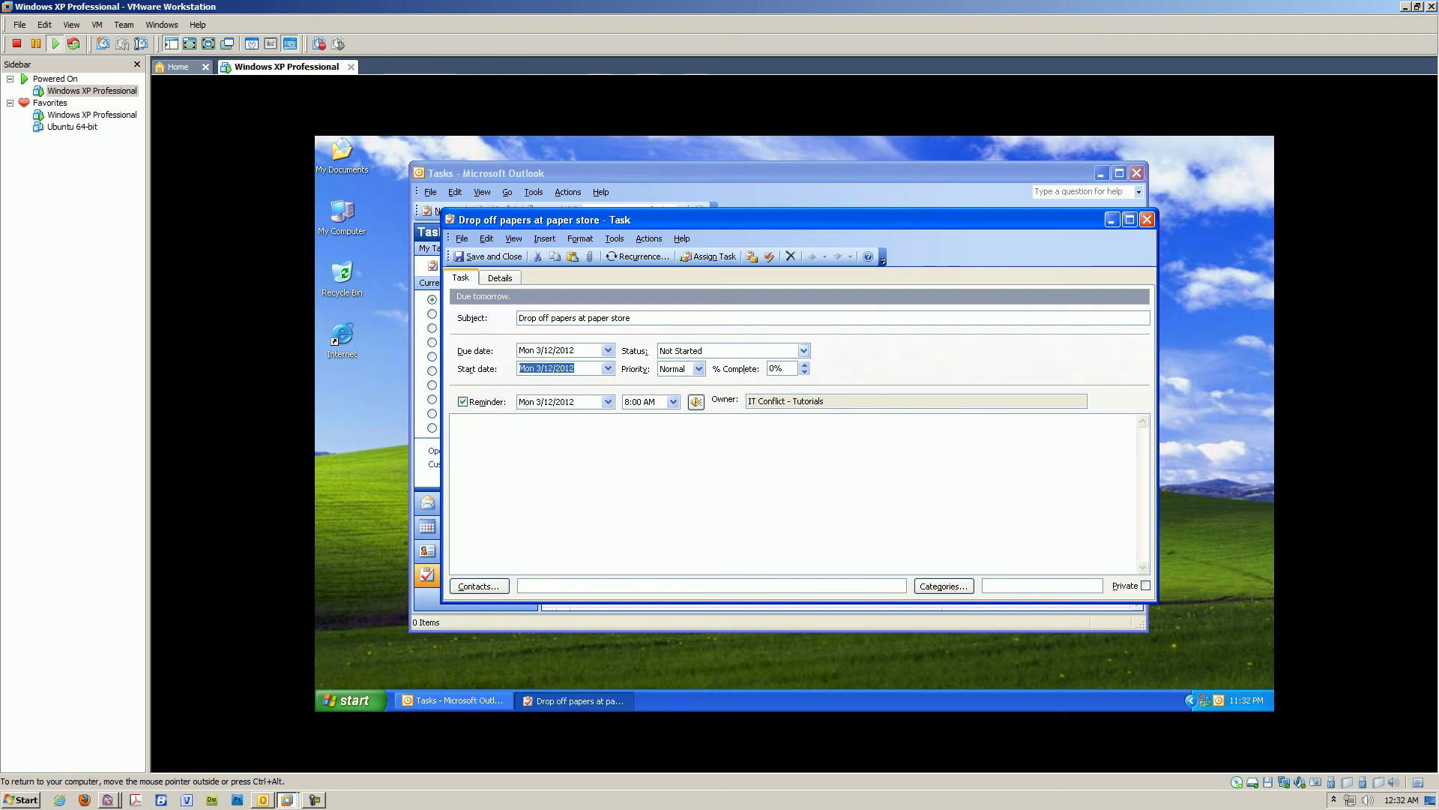
{"action": "left_click", "coordinate": [802, 350]}
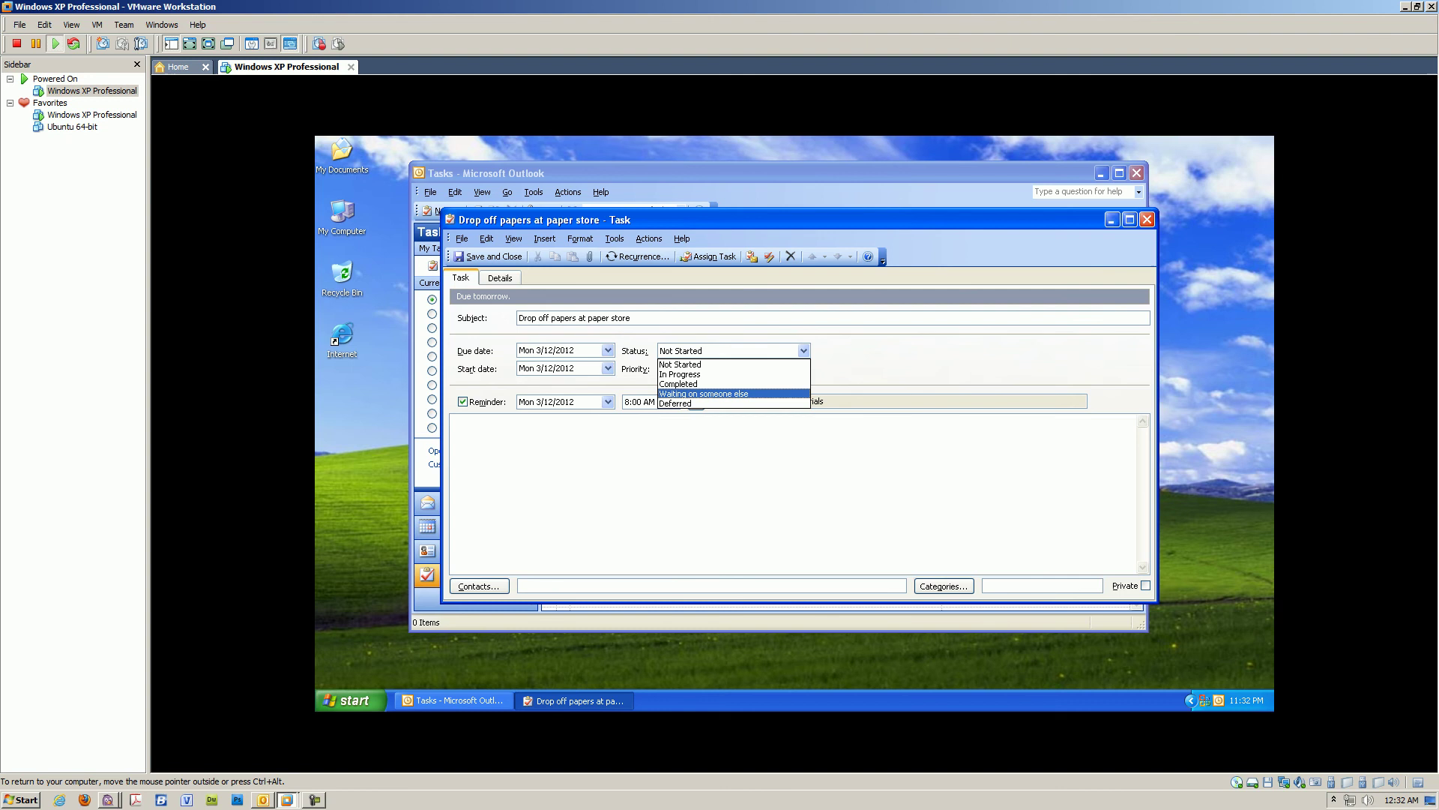
{"action": "left_click", "coordinate": [679, 373]}
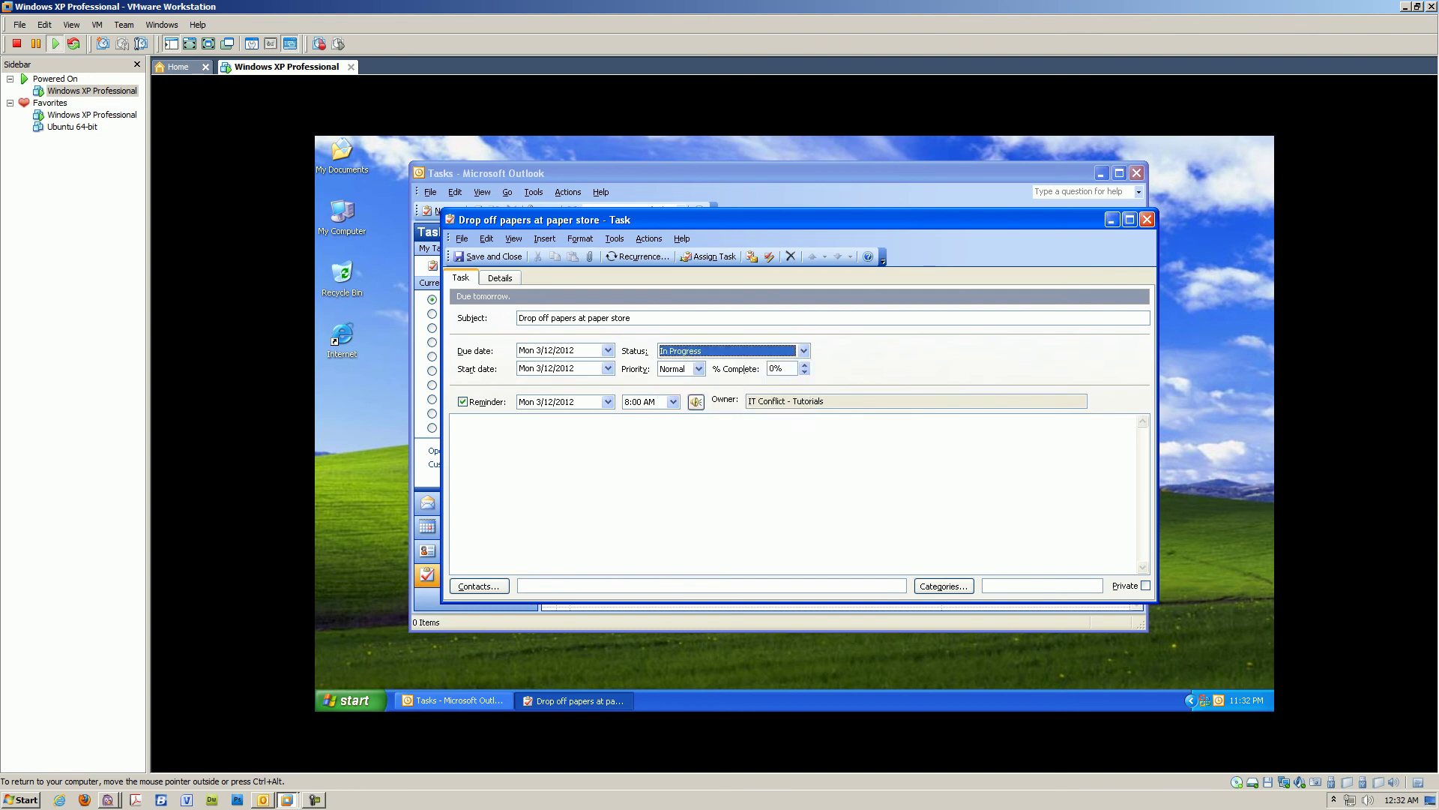
{"action": "left_click", "coordinate": [698, 368]}
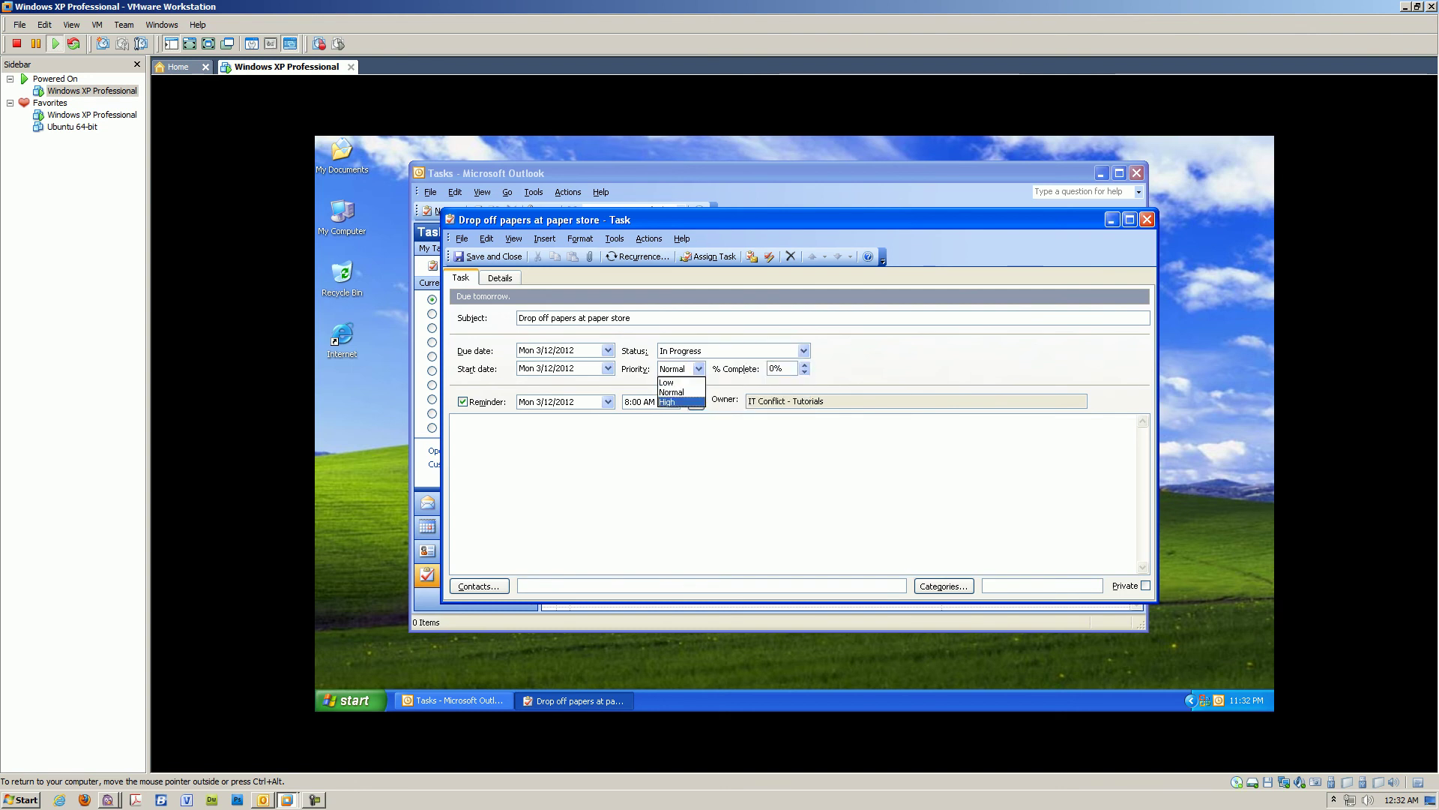
{"action": "left_click", "coordinate": [669, 402]}
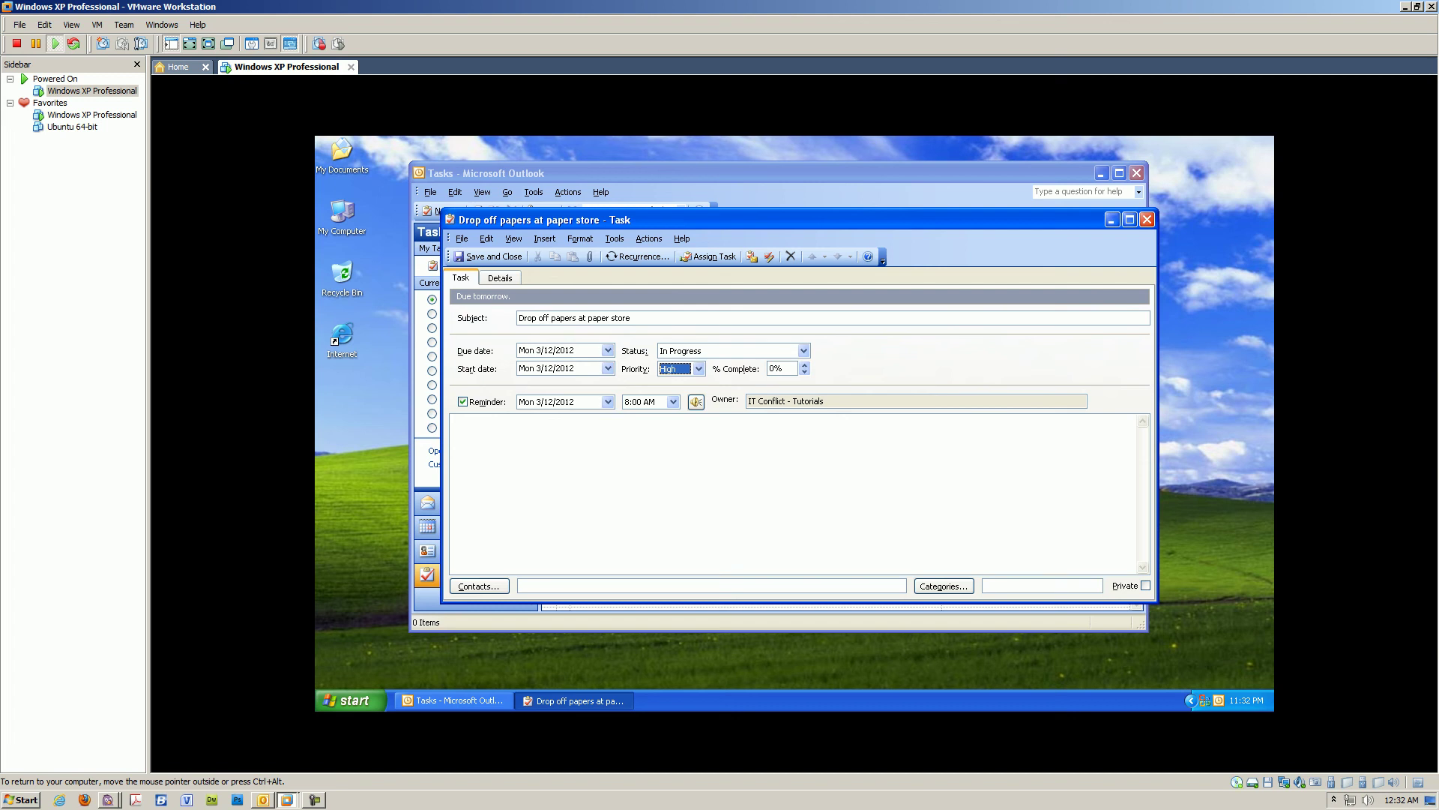
Add the note 'Reminder! Make sure you take papers to paper store.' and save the task
{"action": "left_click", "coordinate": [458, 420]}
{"action": "type", "text": "Reminder! Make sure you take pa"}
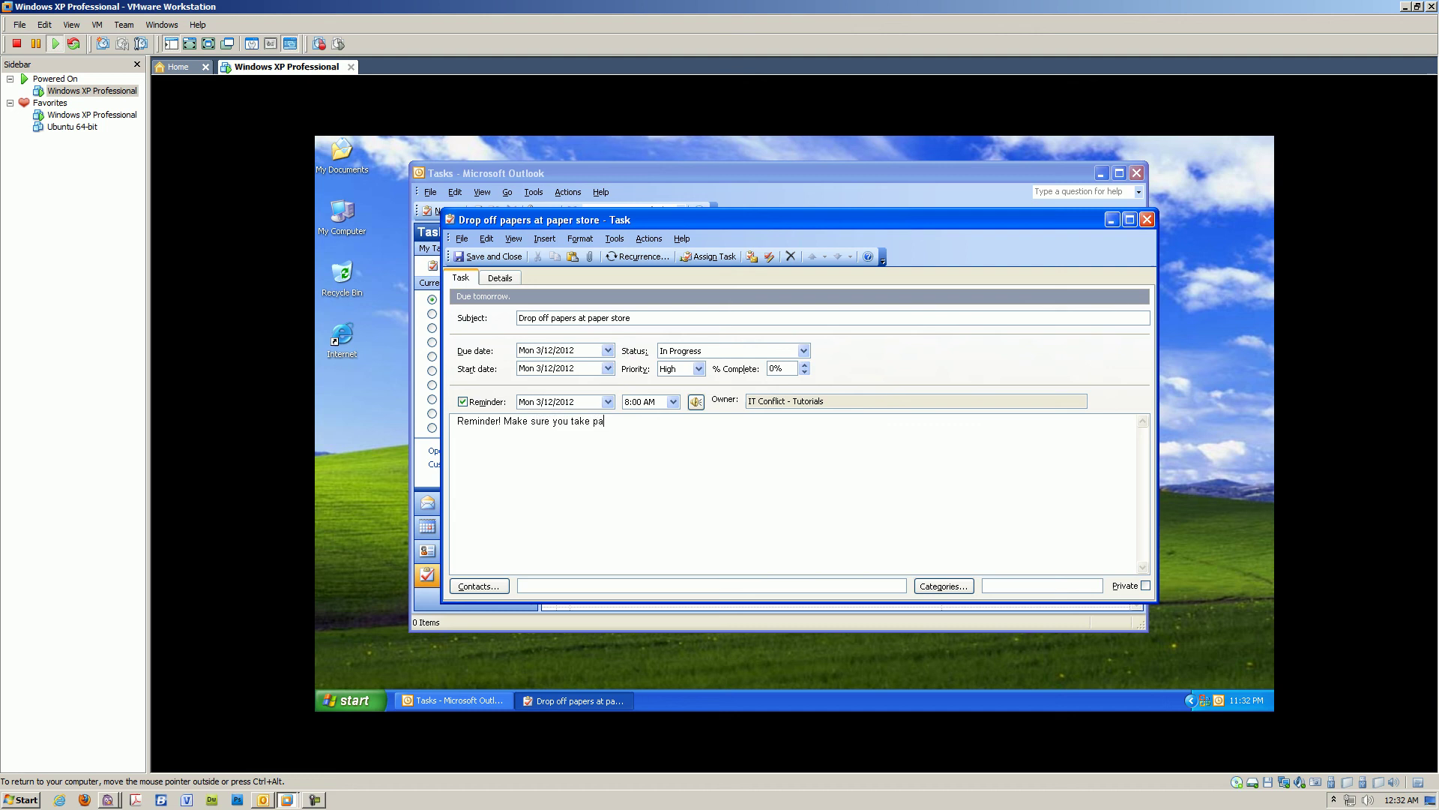
{"action": "type", "text": "pers to paper store."}
{"action": "left_click", "coordinate": [489, 256]}
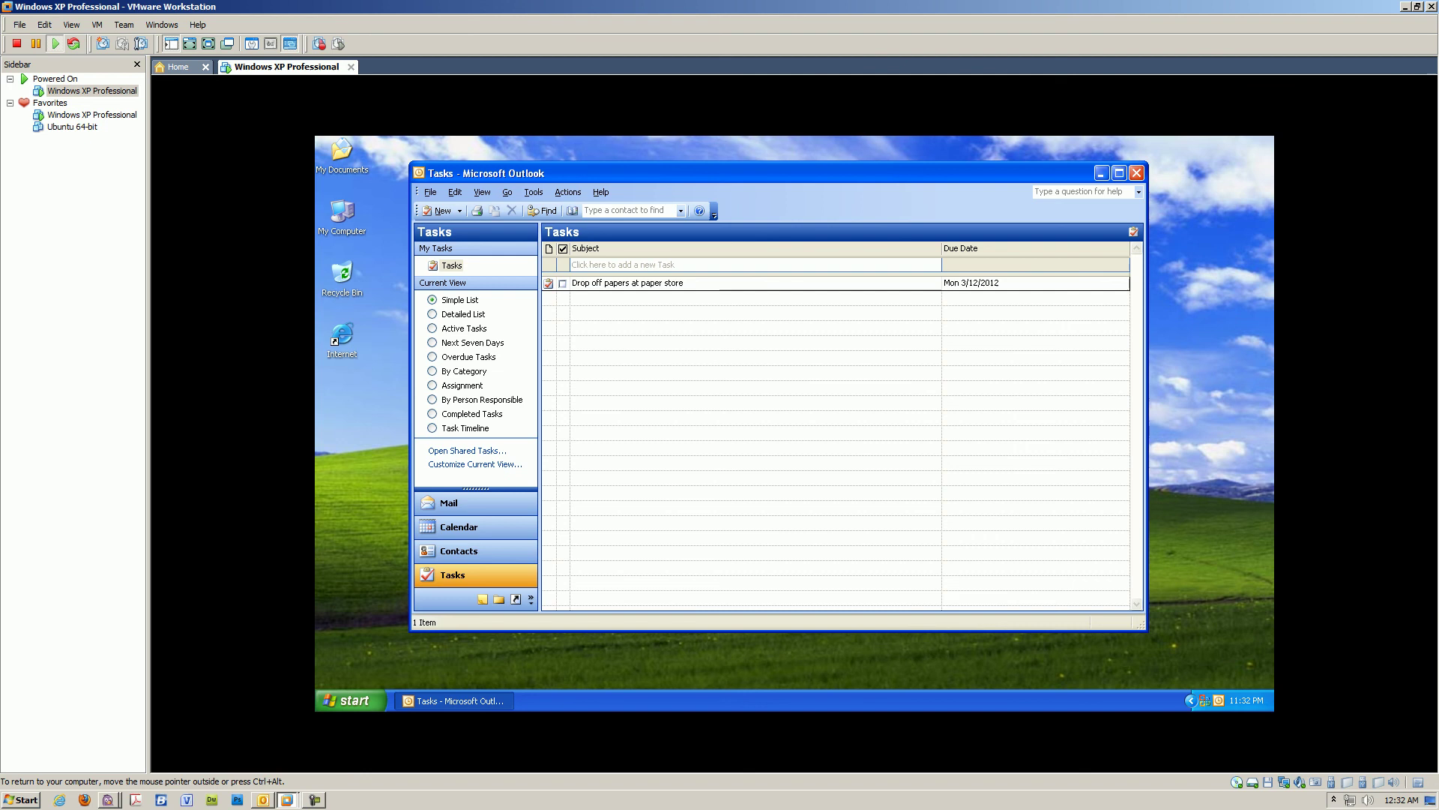
Mark the 'Drop off papers at paper store' task complete from its context menu
{"action": "right_click", "coordinate": [639, 285]}
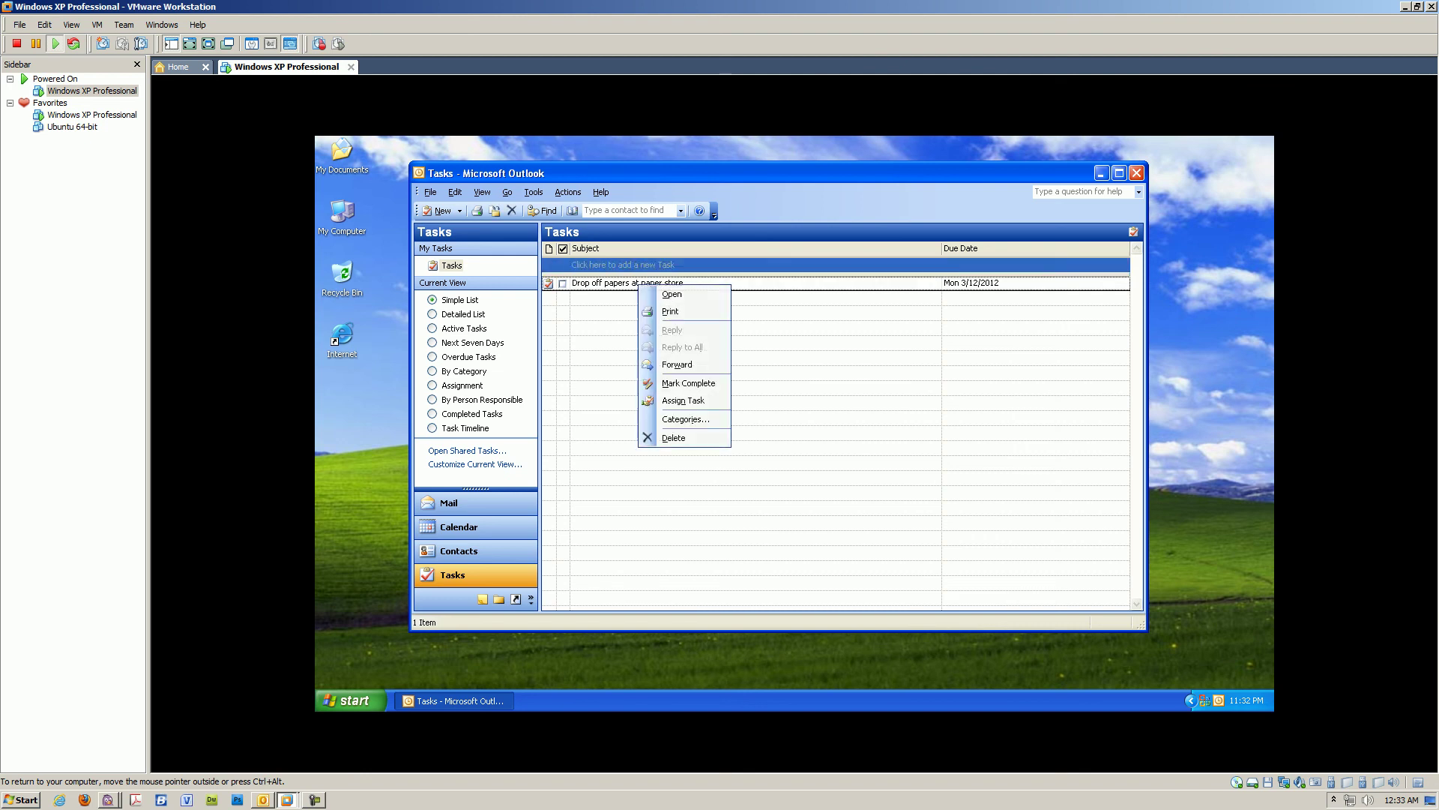
{"action": "left_click", "coordinate": [597, 283]}
{"action": "right_click", "coordinate": [597, 283]}
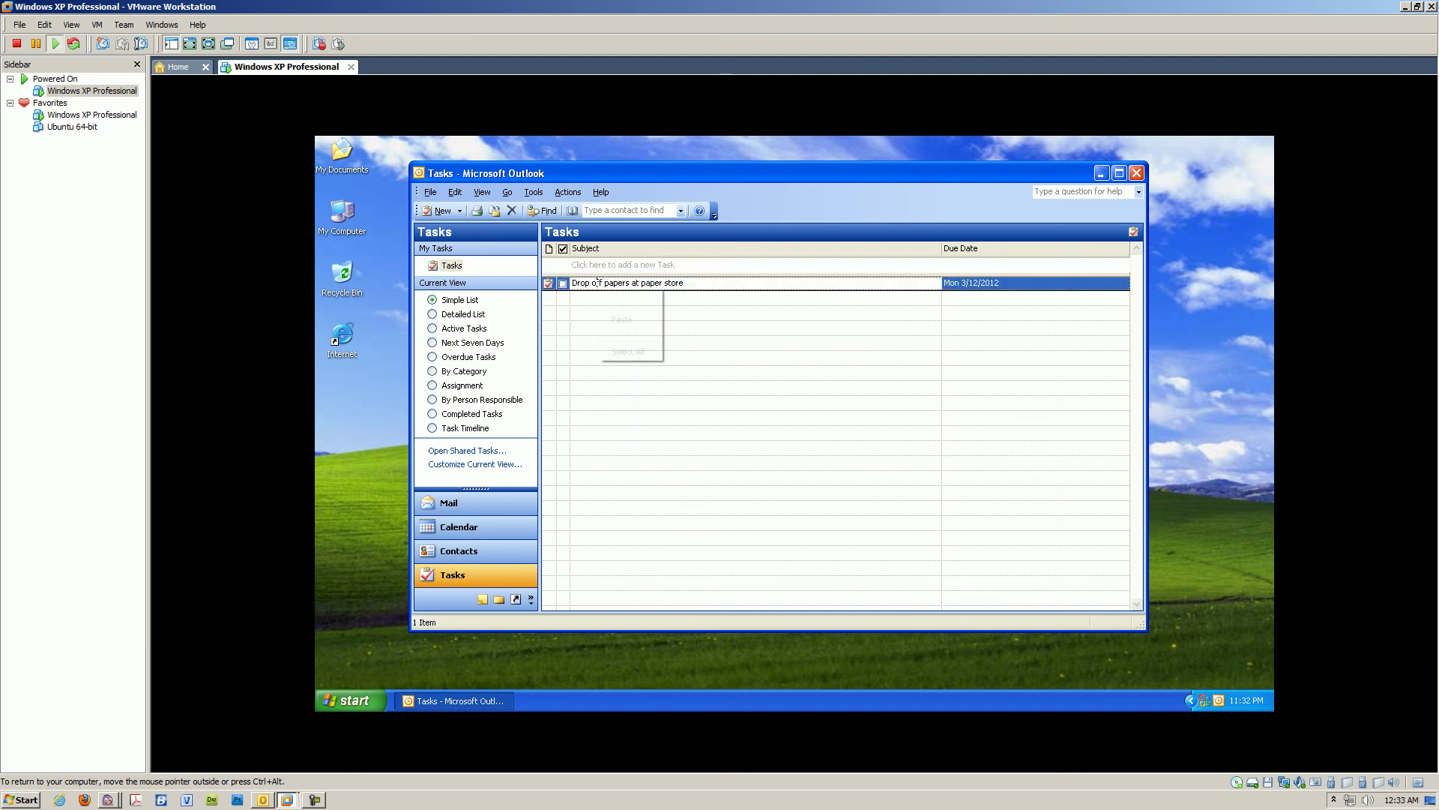
{"action": "left_click", "coordinate": [563, 283]}
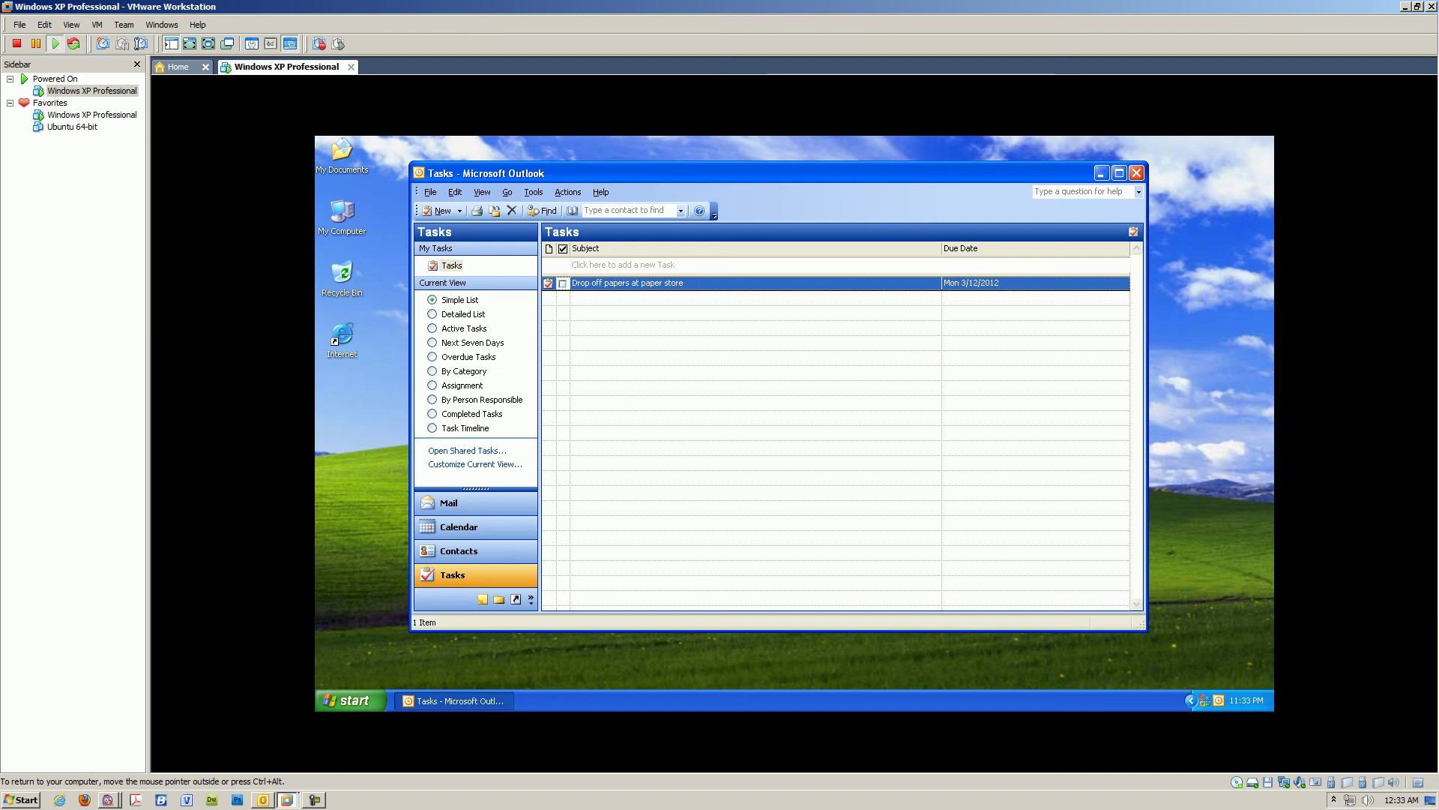
Undo the completion, reopen the task, add 'Update more information on this task.' and save
{"action": "key", "text": "Insert"}
{"action": "key", "text": "Return"}
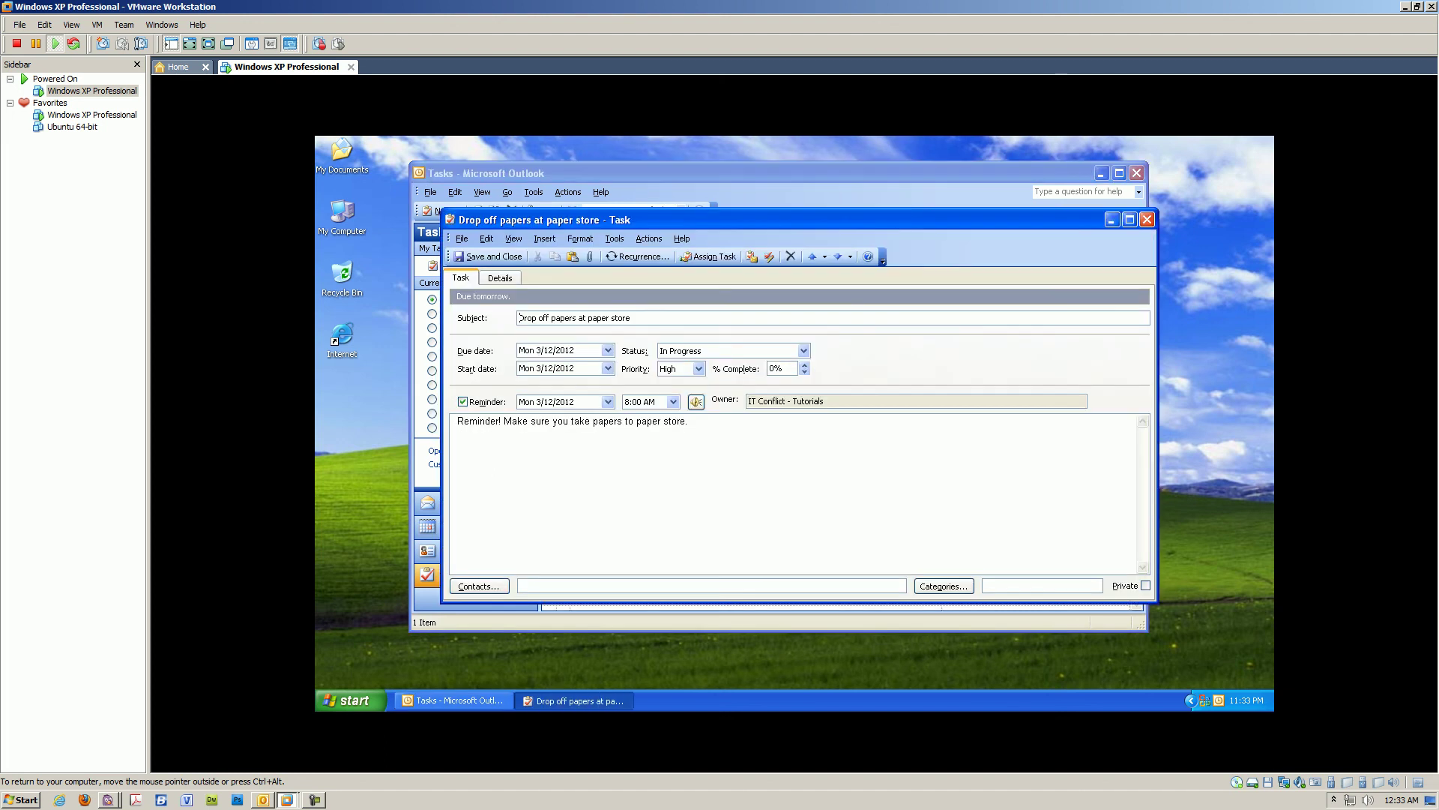
{"action": "type", "text": "Update more information"}
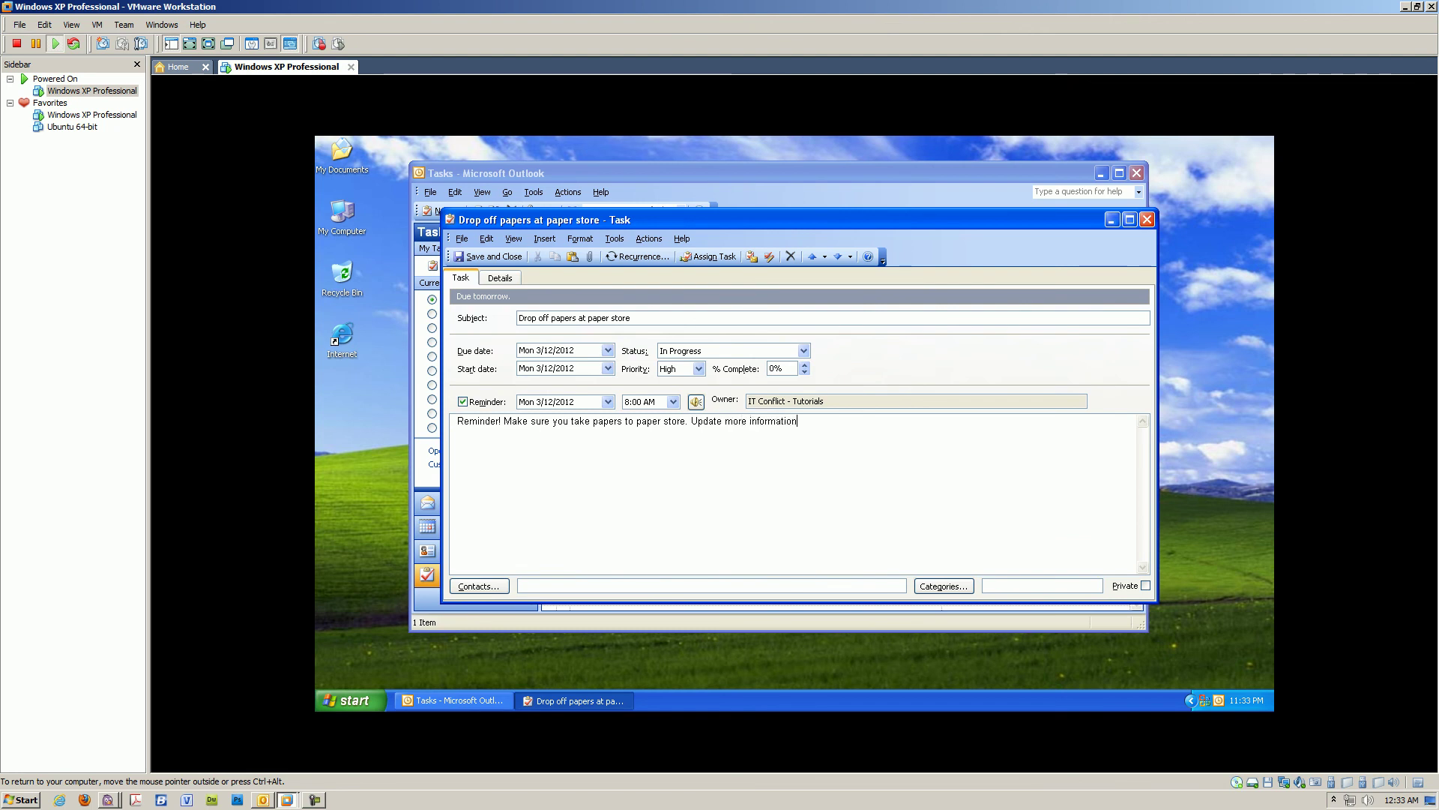
{"action": "type", "text": " on this task."}
{"action": "left_click", "coordinate": [488, 255]}
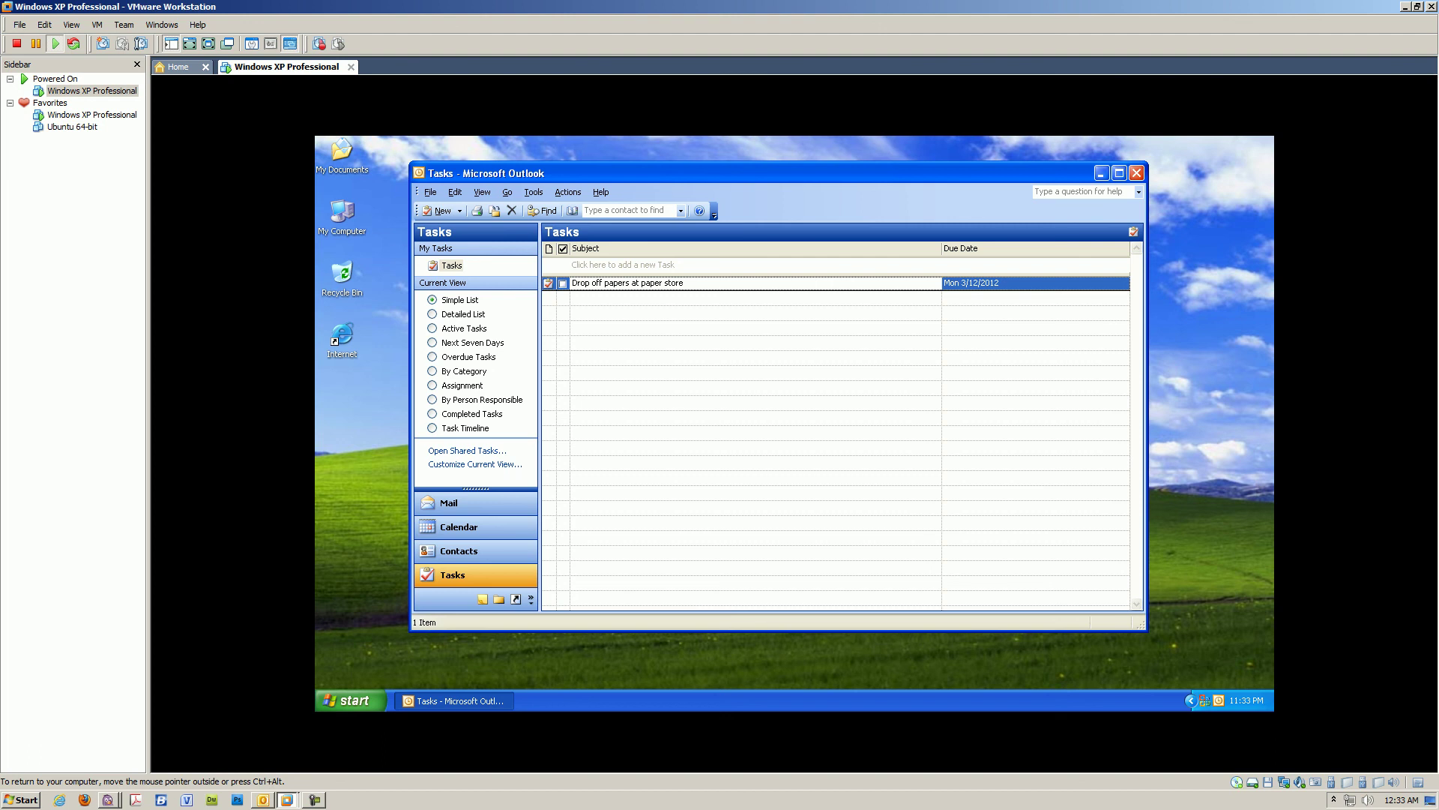
{"action": "key", "text": "Return"}
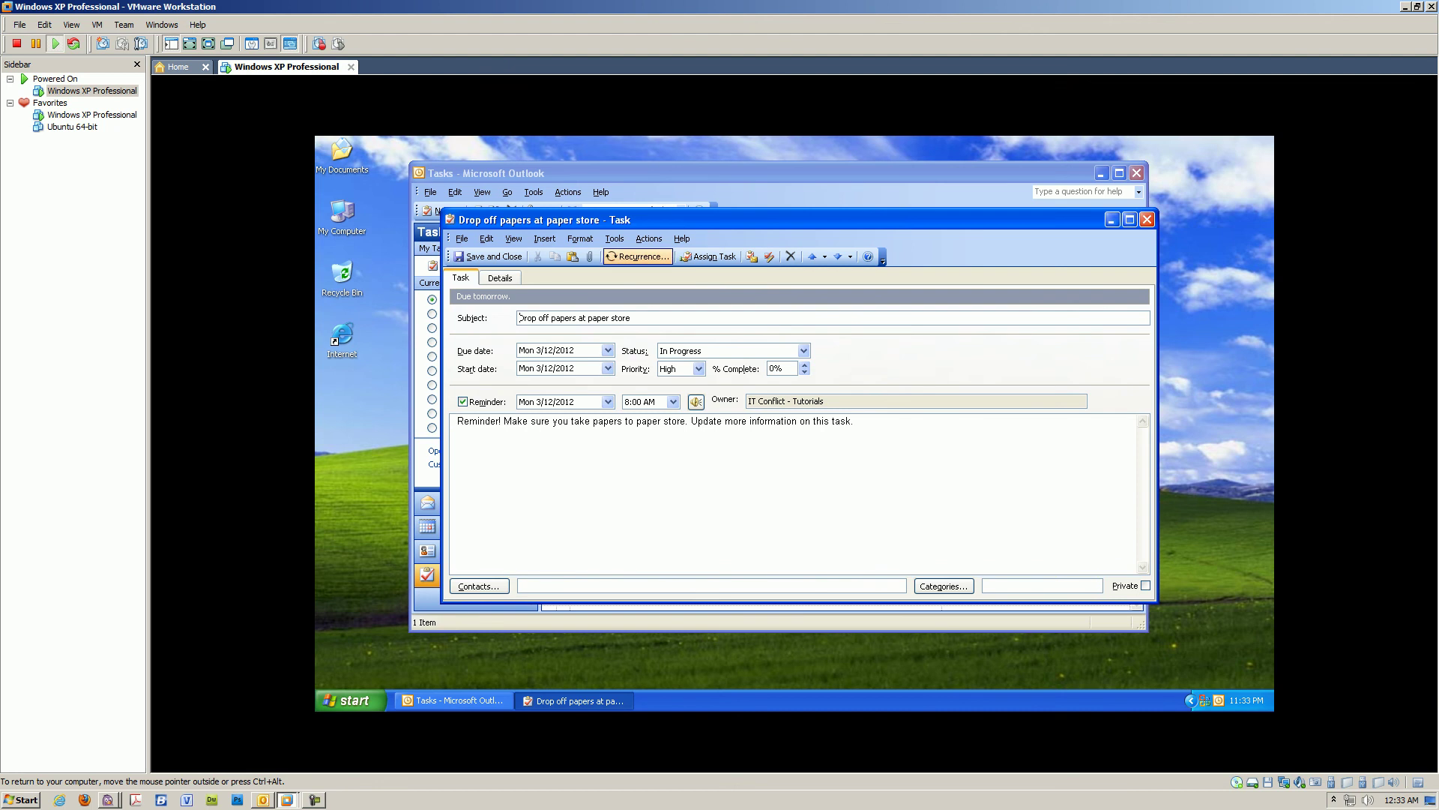
{"action": "left_click", "coordinate": [637, 256]}
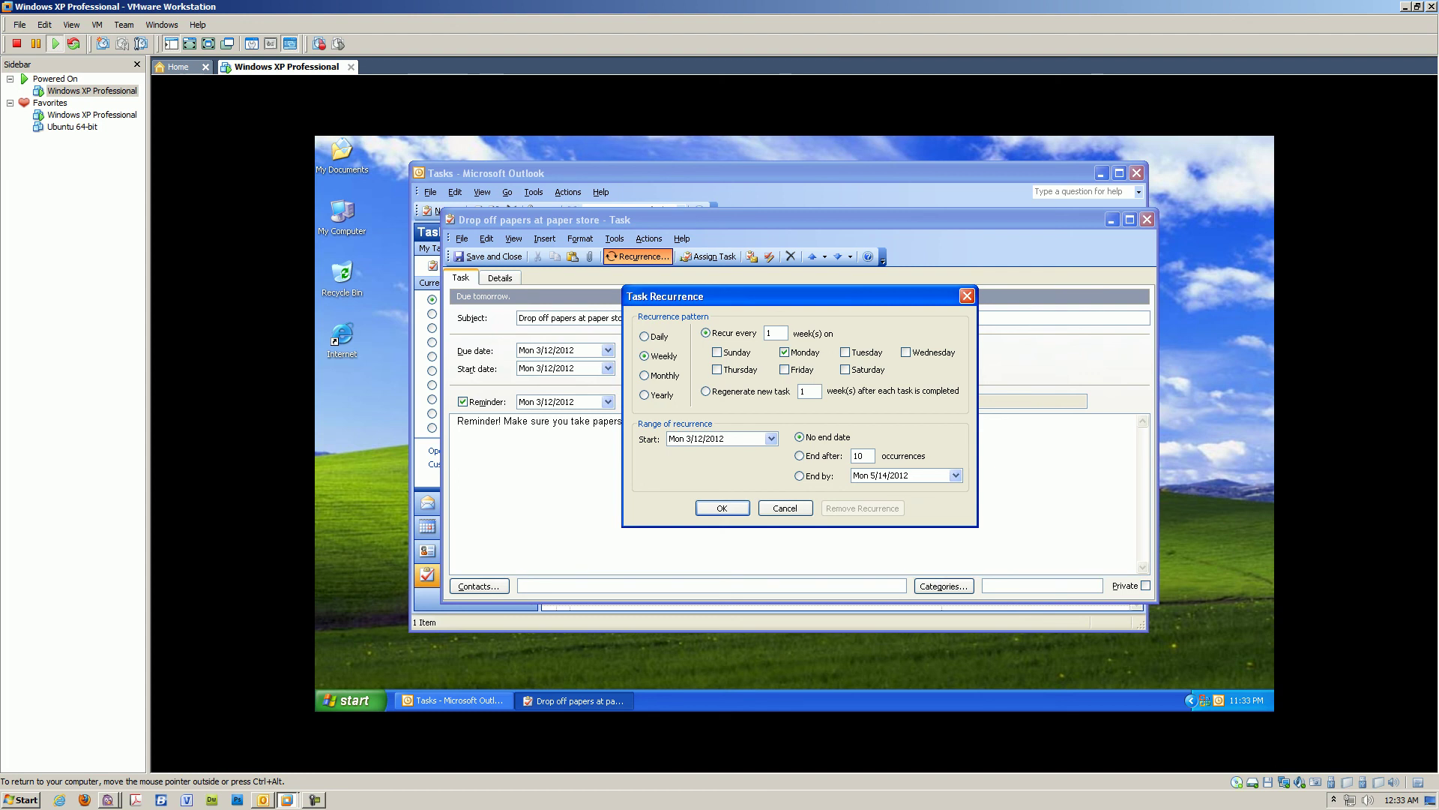
{"action": "key", "text": "Tab"}
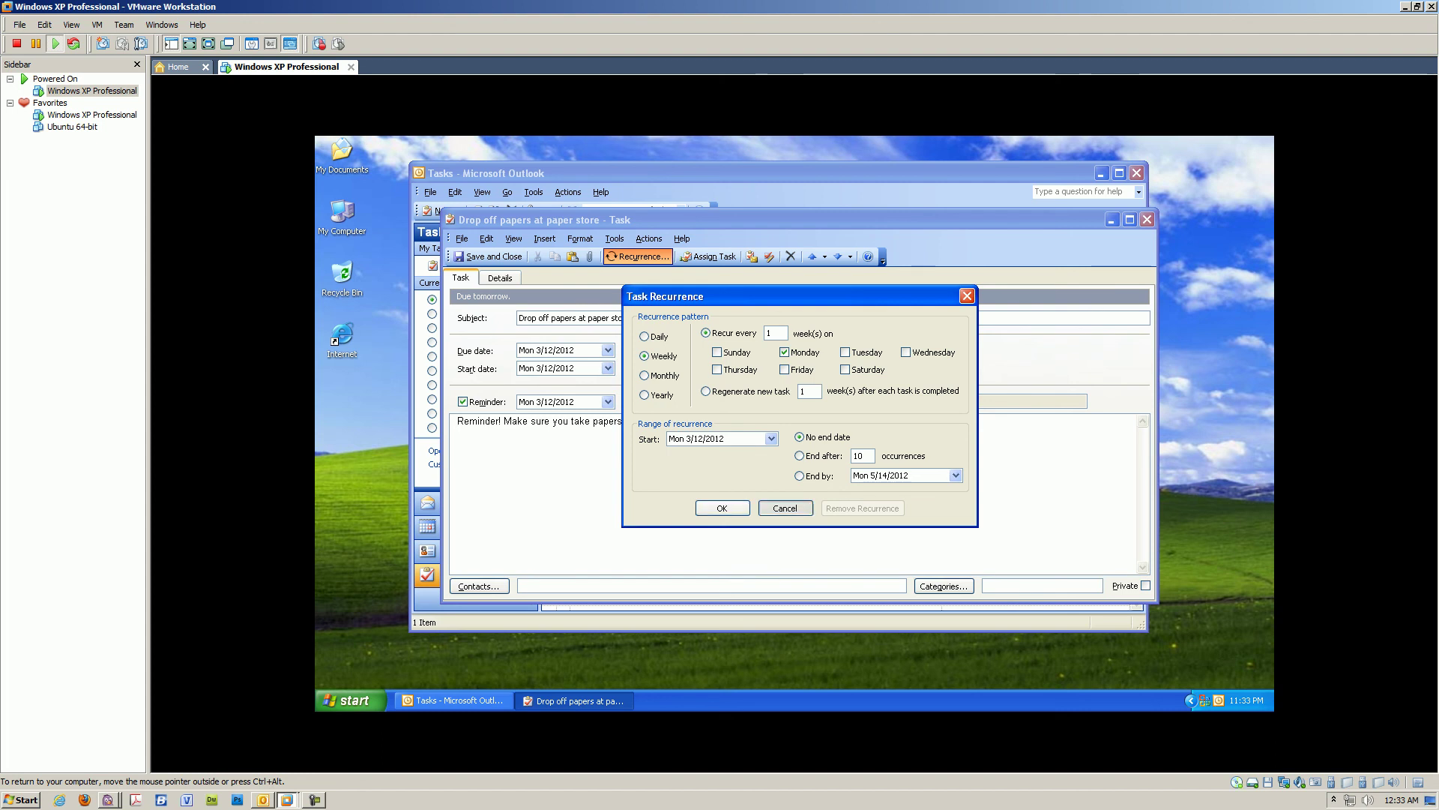
{"action": "key", "text": "Return"}
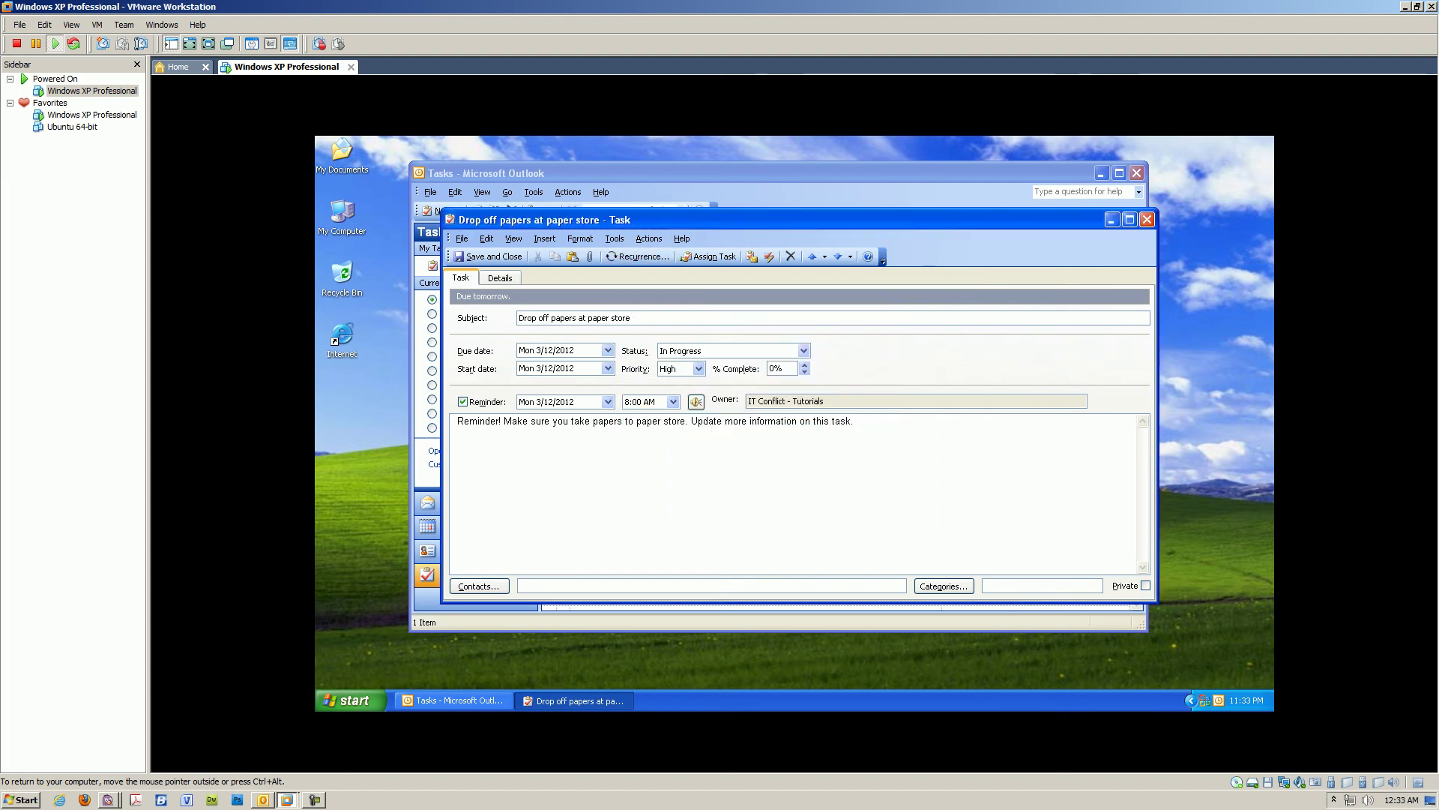
{"action": "key", "text": "alt+s"}
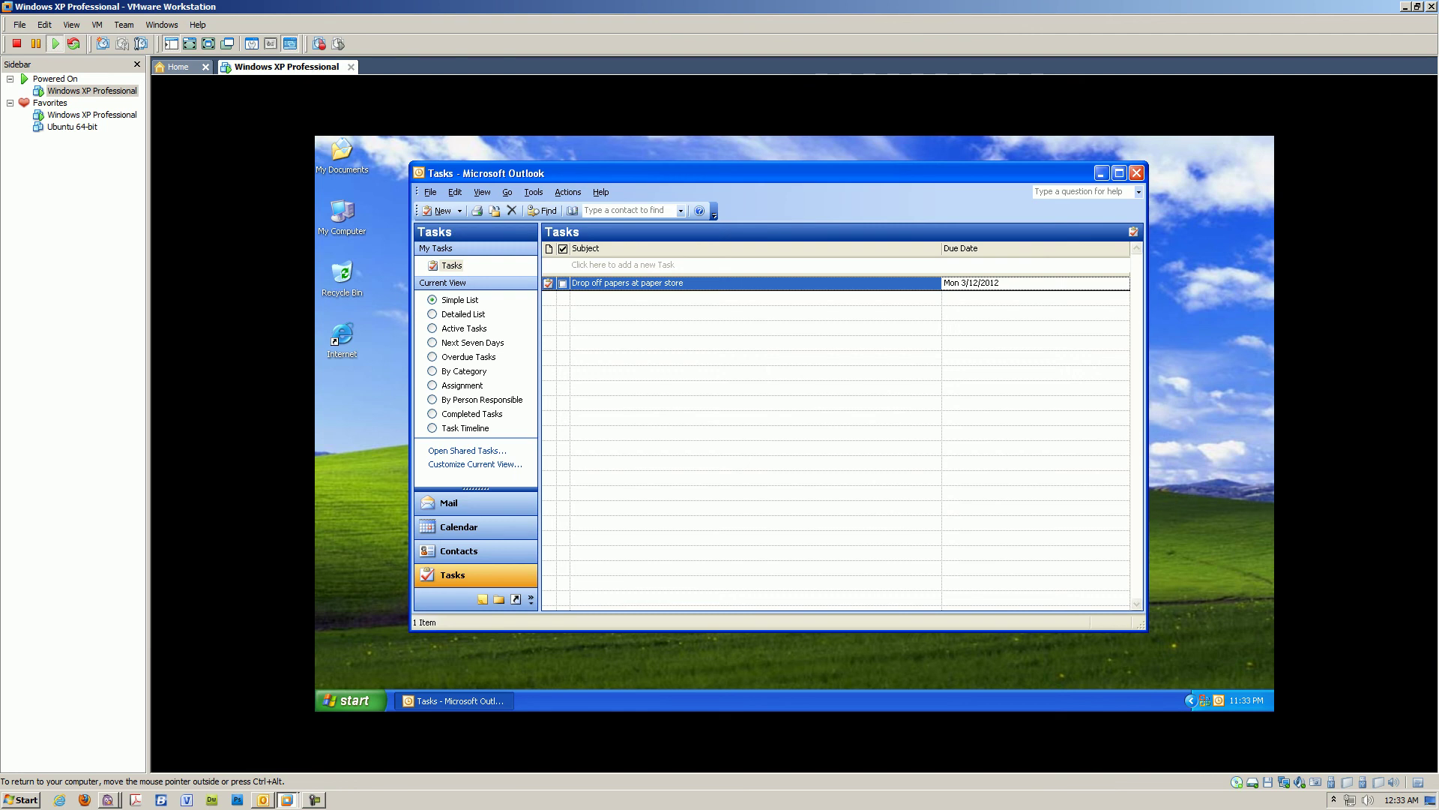
Mark the paper store task complete, then go to Contacts and leave the contact unflagged
{"action": "left_click", "coordinate": [563, 283]}
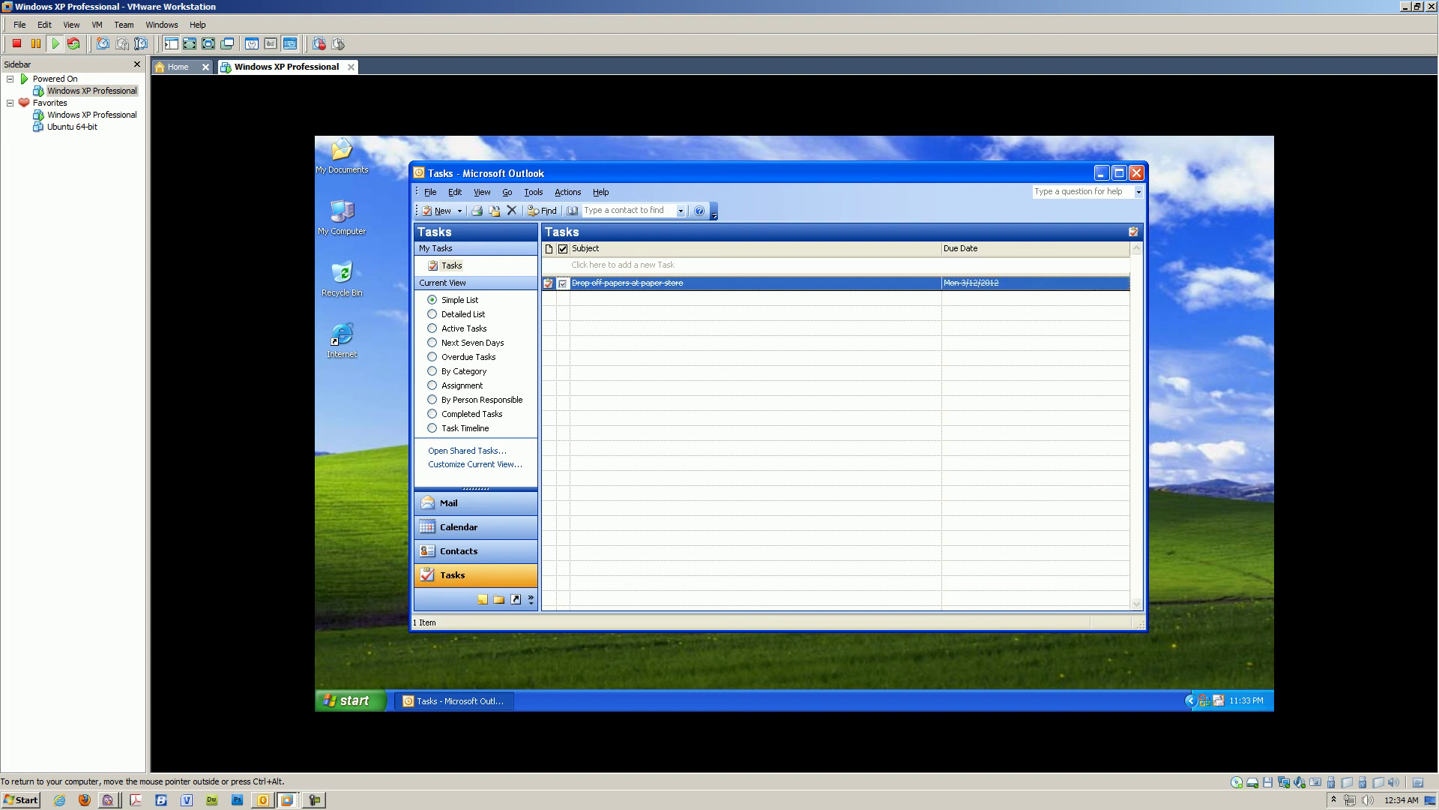
{"action": "left_click", "coordinate": [459, 550]}
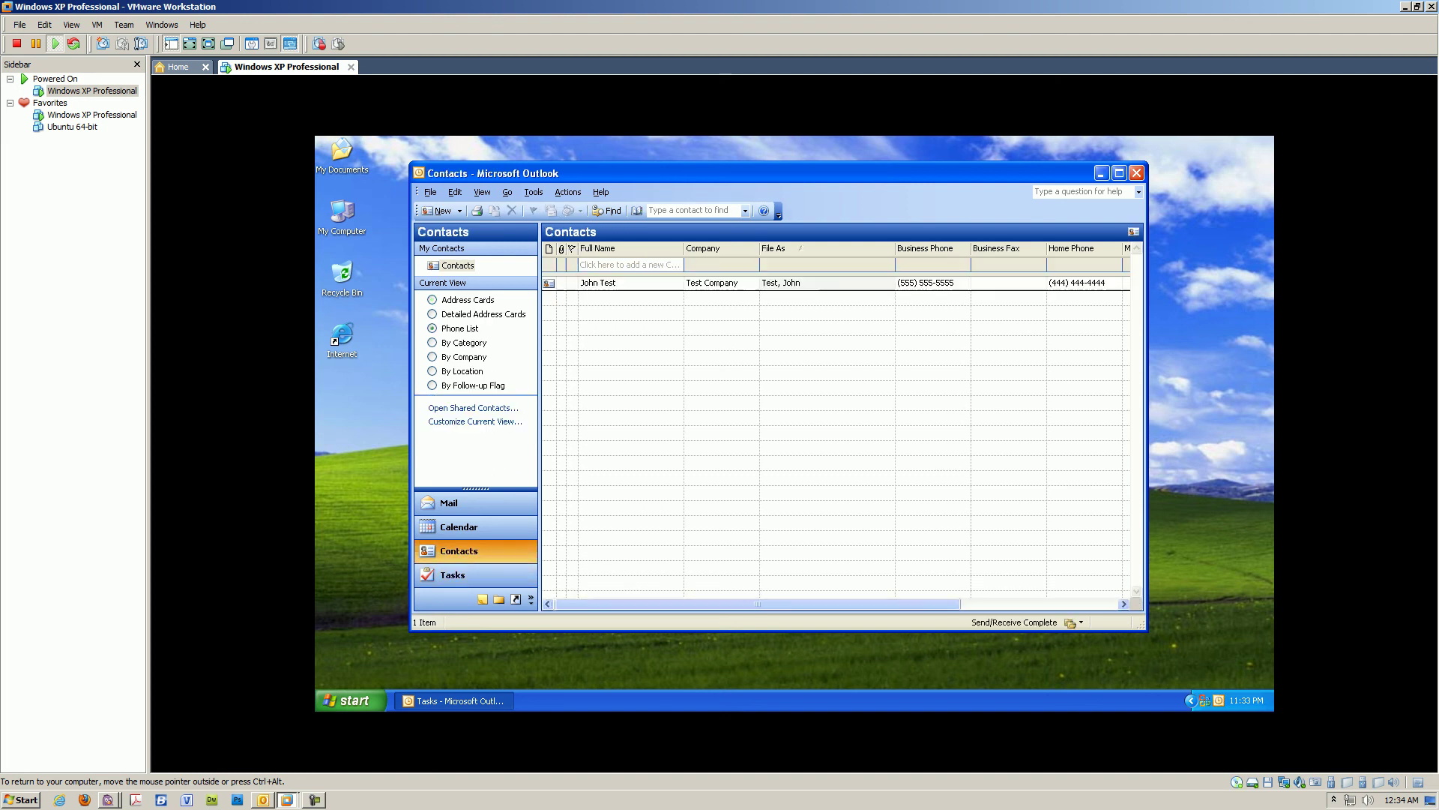
{"action": "left_click", "coordinate": [572, 283]}
{"action": "left_click", "coordinate": [584, 282]}
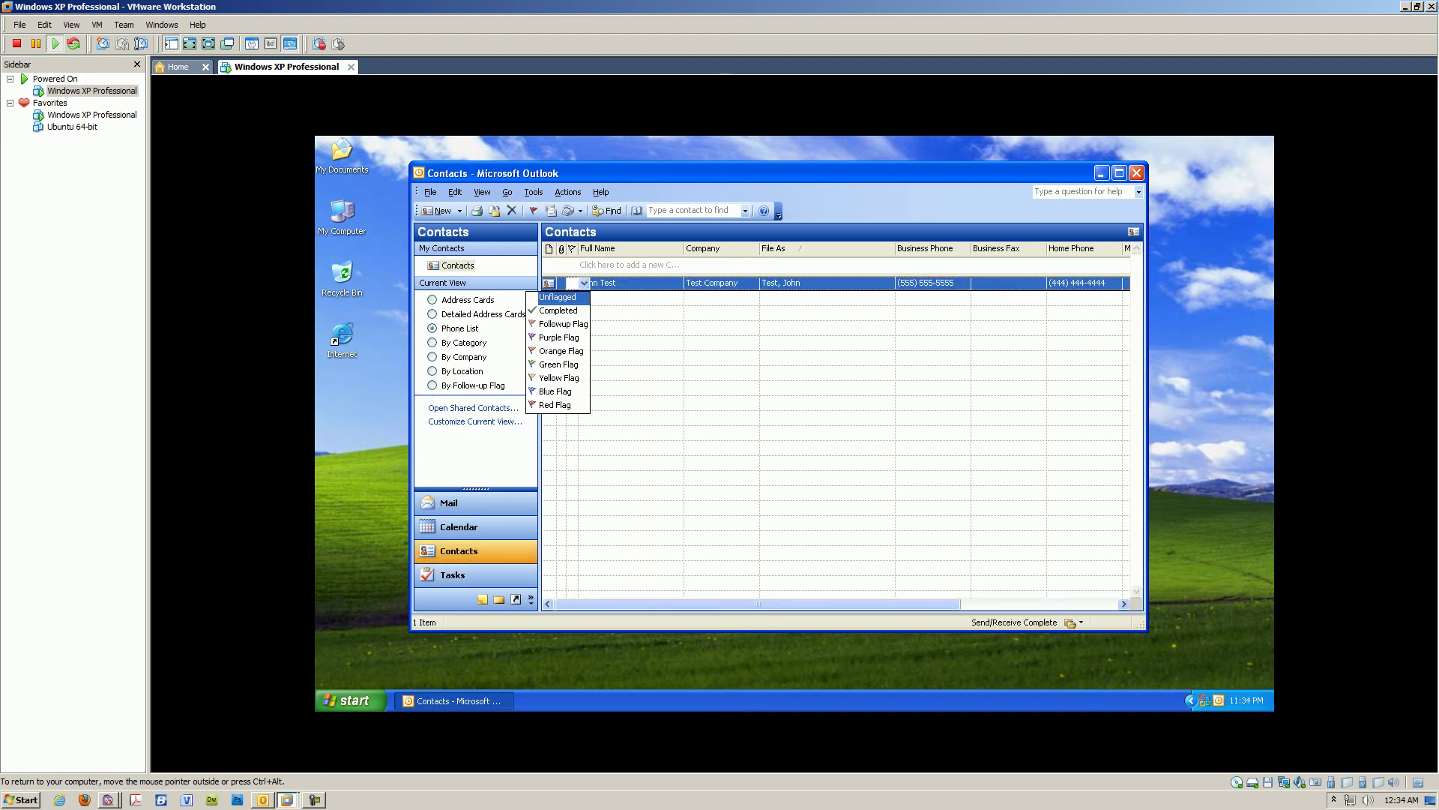
{"action": "key", "text": "Escape"}
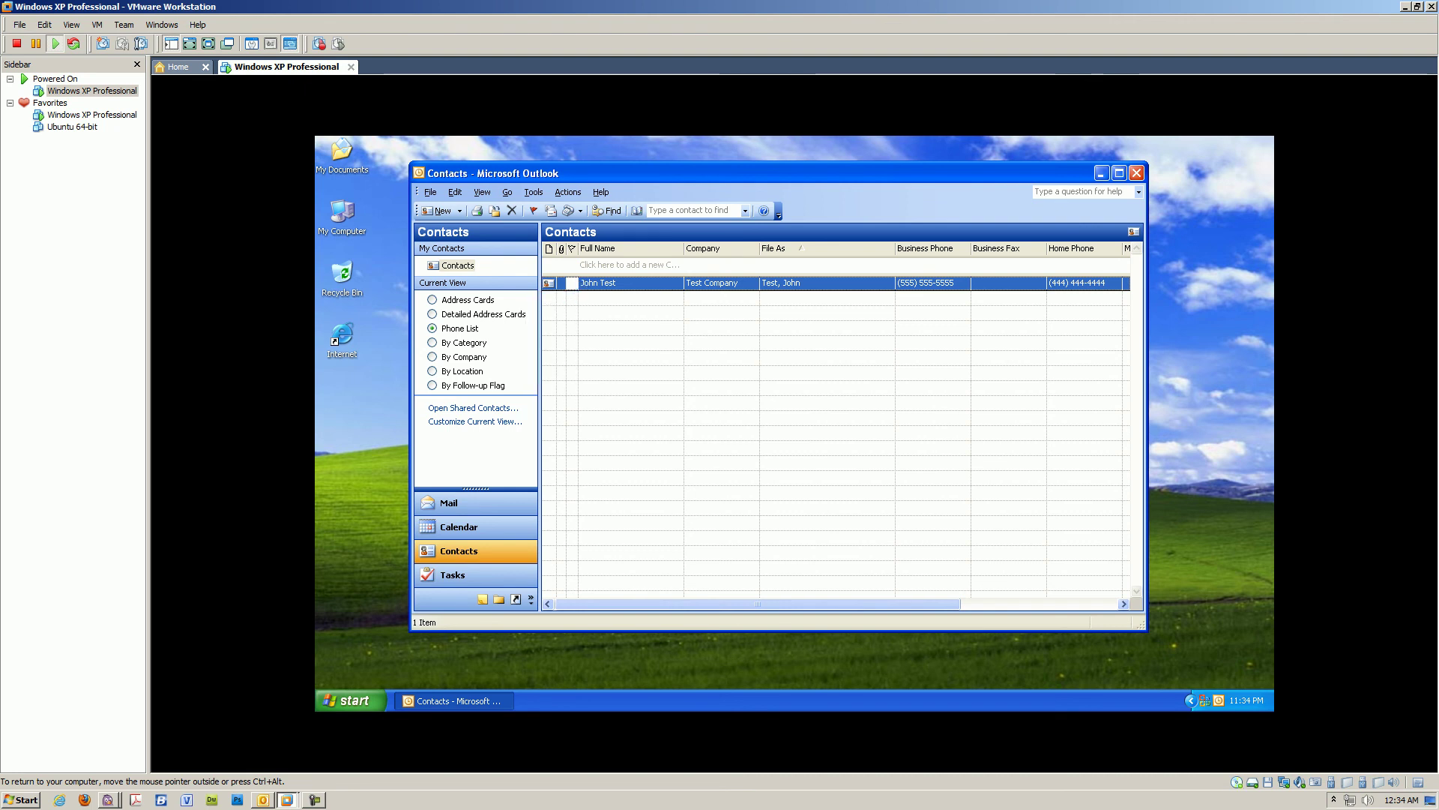
View the March calendar, select the Test Meeting Again appointment, then switch to the Inbox
{"action": "left_click", "coordinate": [458, 527]}
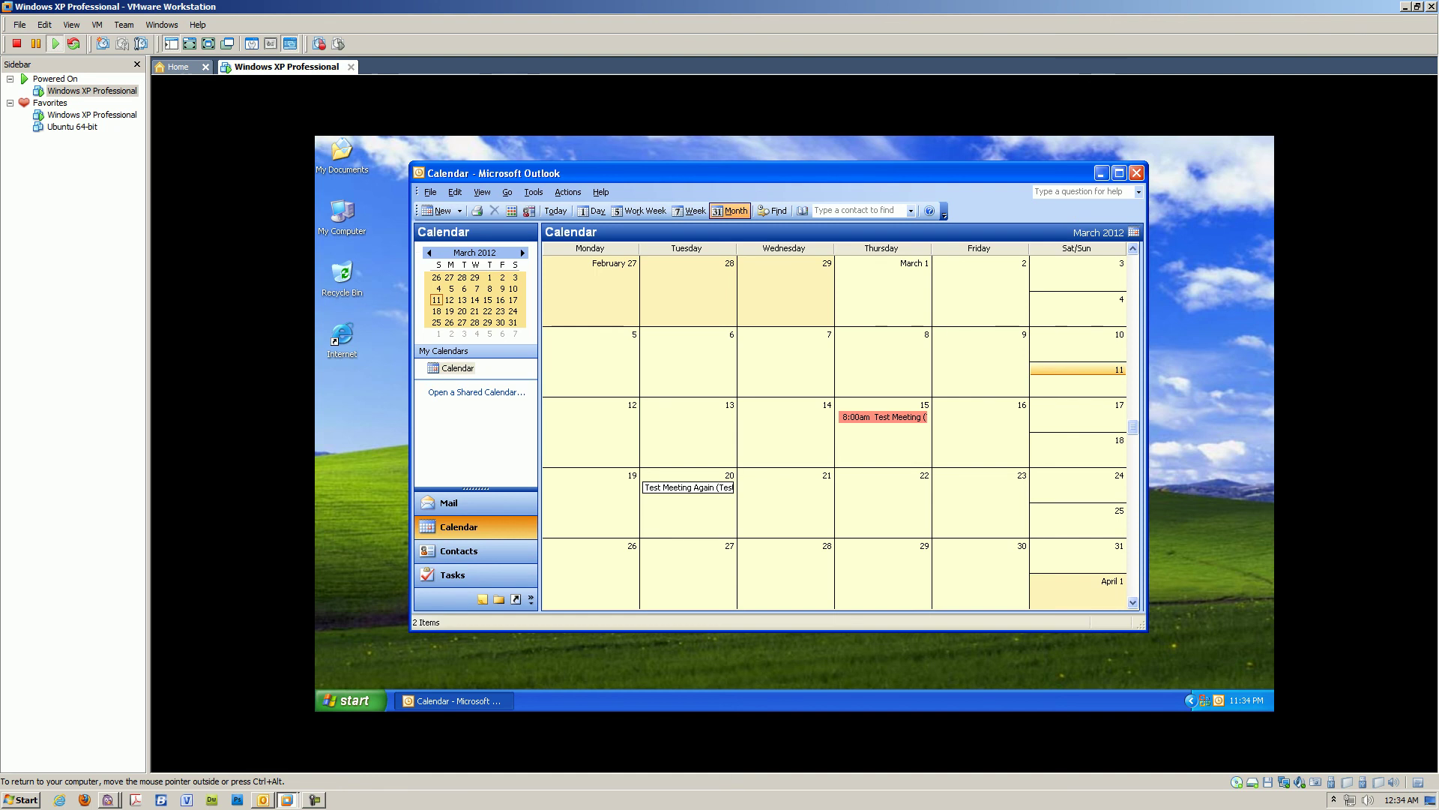
{"action": "left_click", "coordinate": [679, 487]}
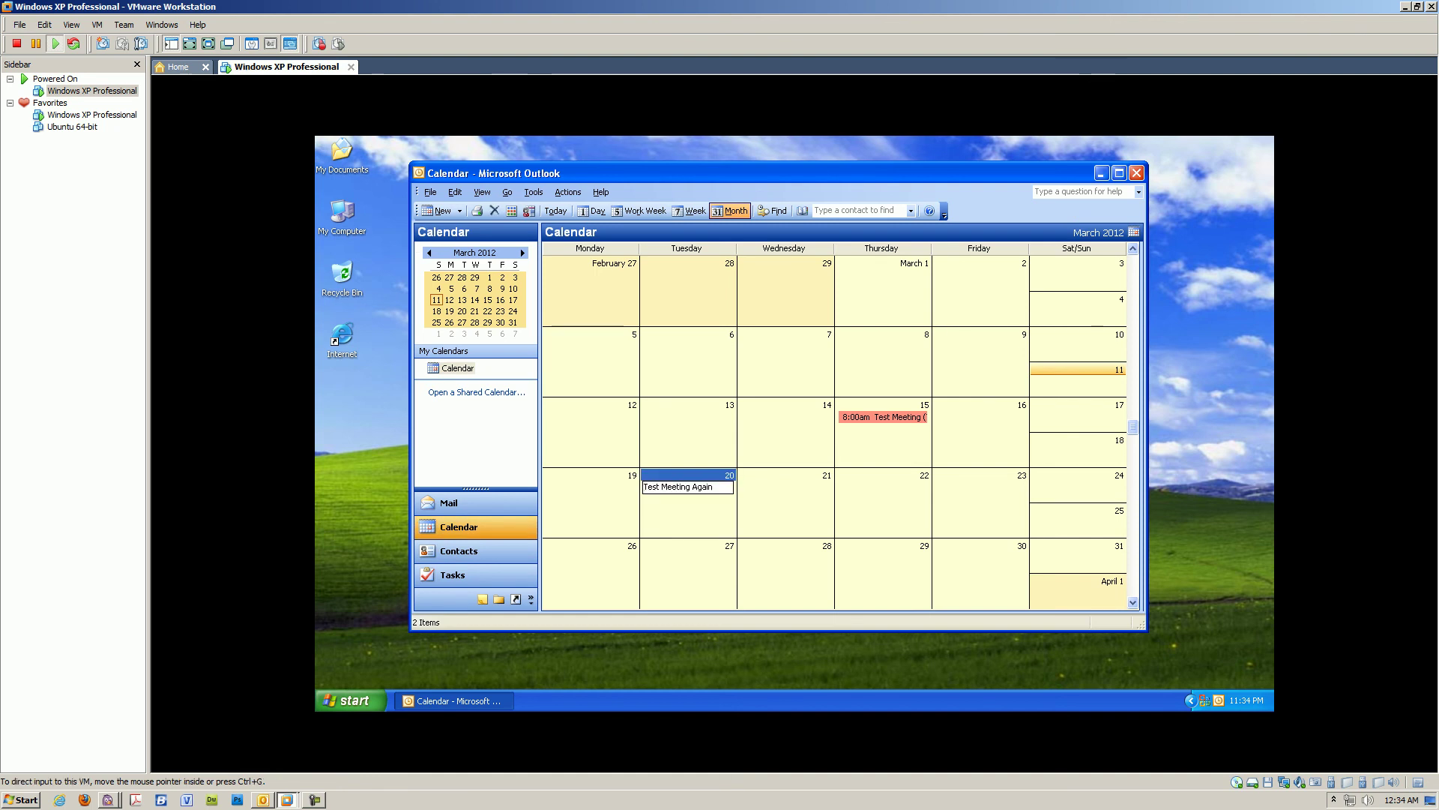
{"action": "key", "text": "Escape"}
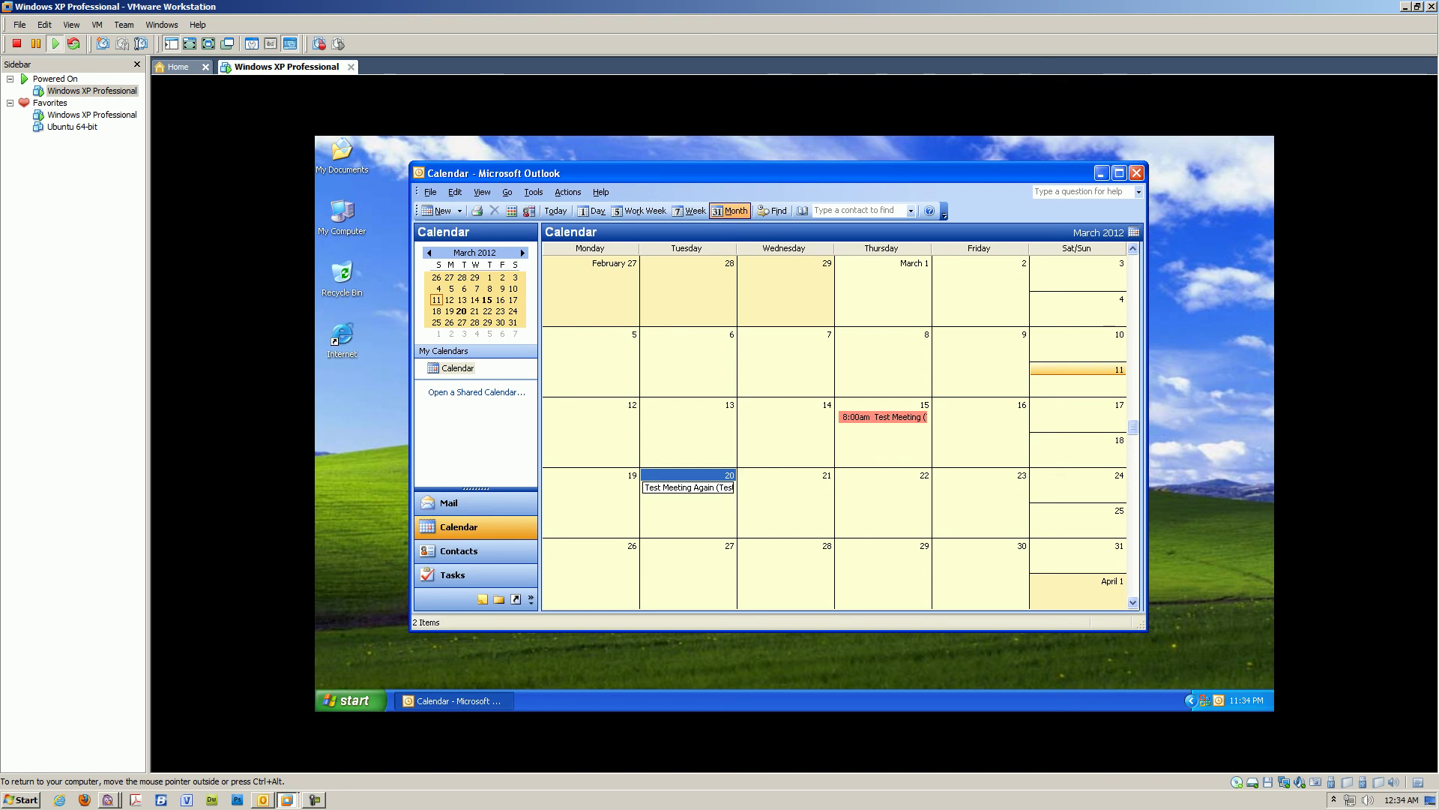
{"action": "key", "text": "ctrl+1"}
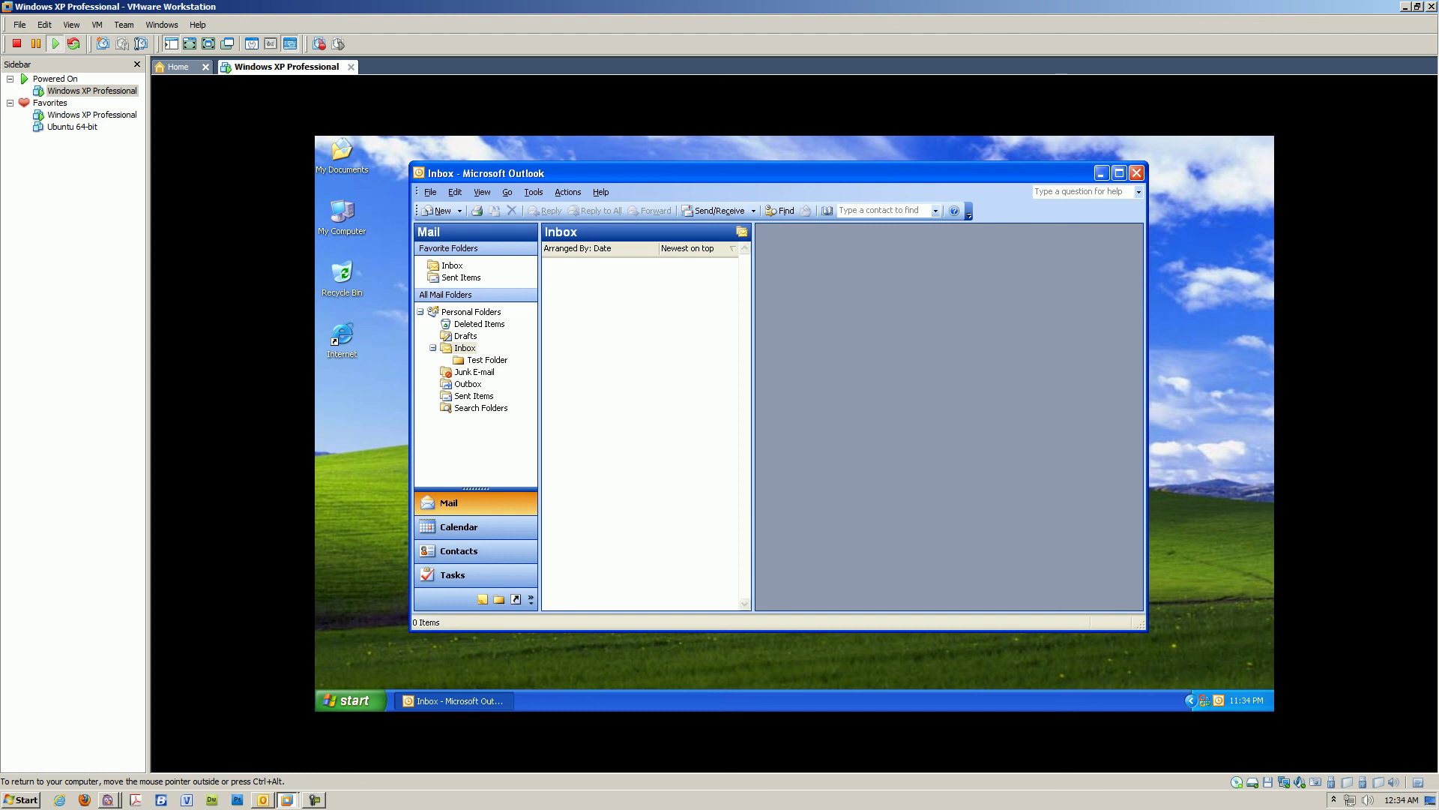
View Contacts as Address Cards and Detailed Address Cards, return to Phone List, then show Tasks
{"action": "left_click", "coordinate": [458, 526]}
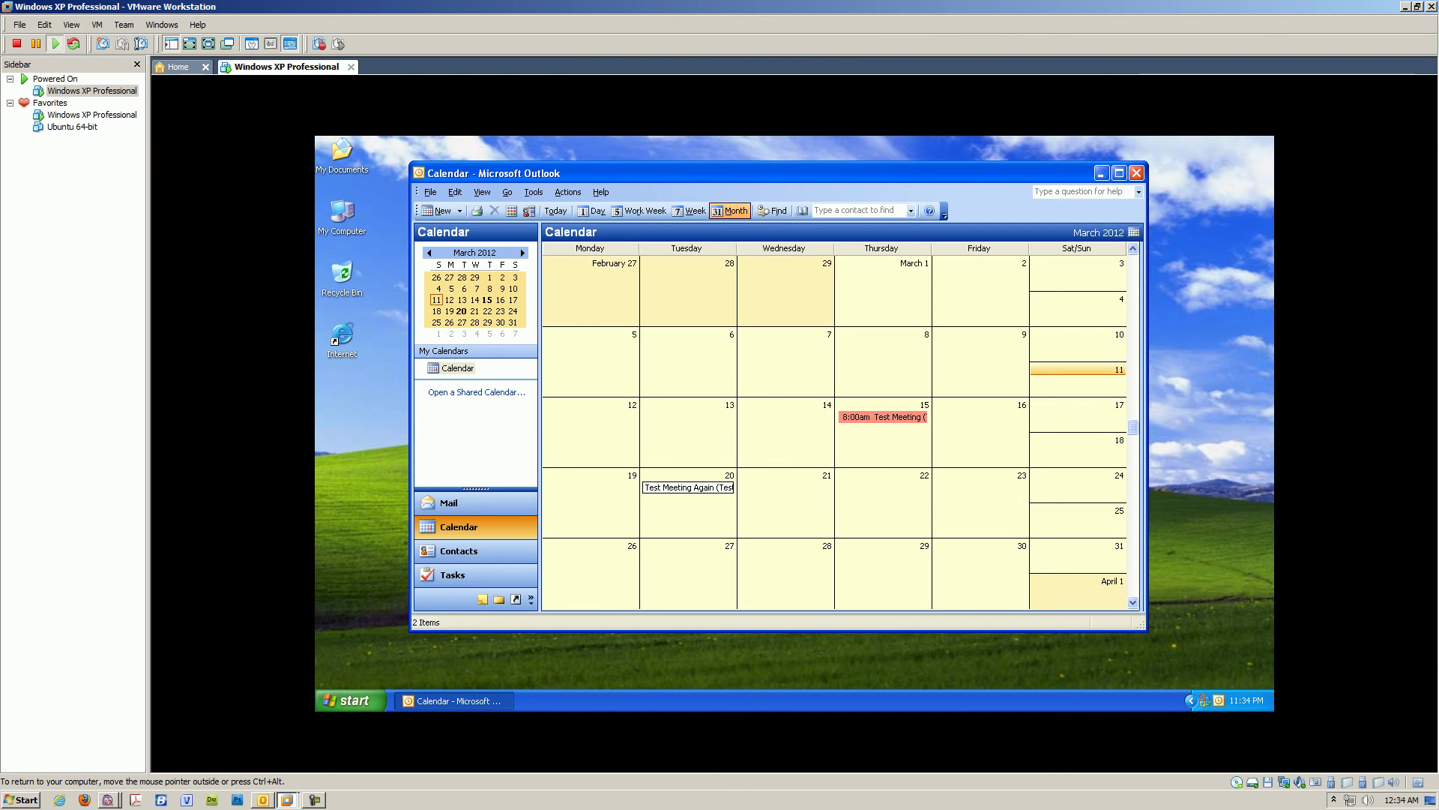
{"action": "left_click", "coordinate": [459, 550]}
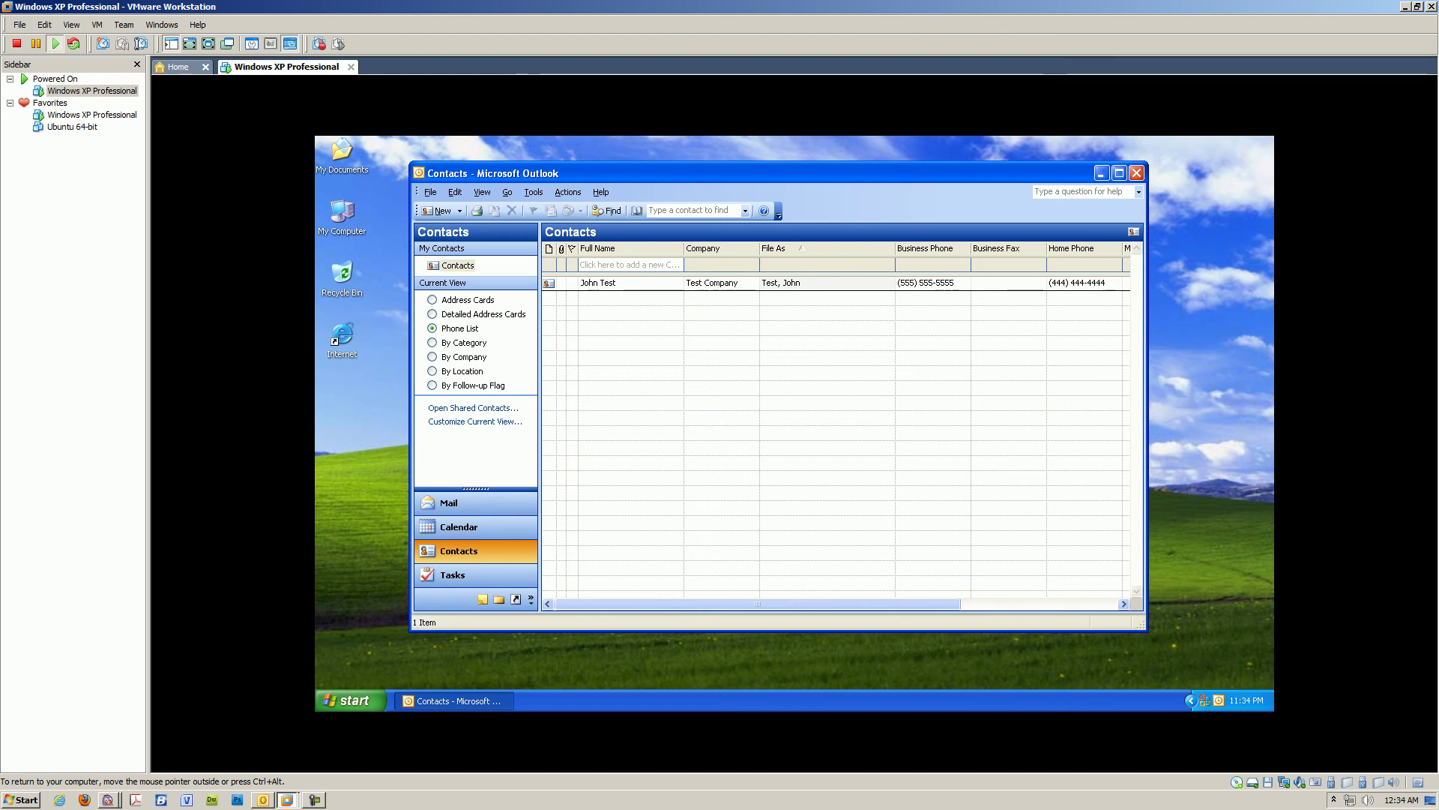
{"action": "left_click", "coordinate": [432, 299]}
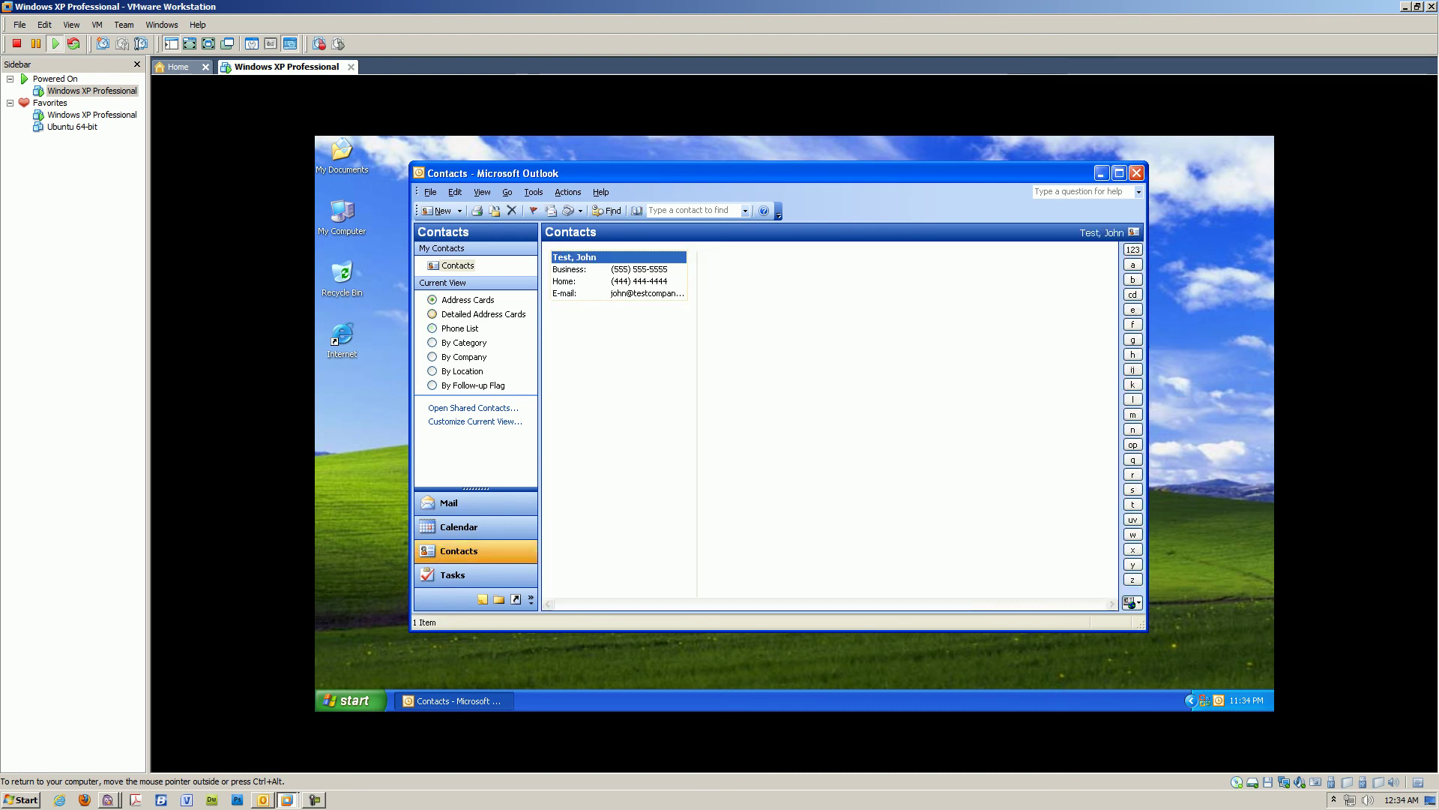
{"action": "left_click", "coordinate": [432, 313]}
{"action": "left_click", "coordinate": [433, 328]}
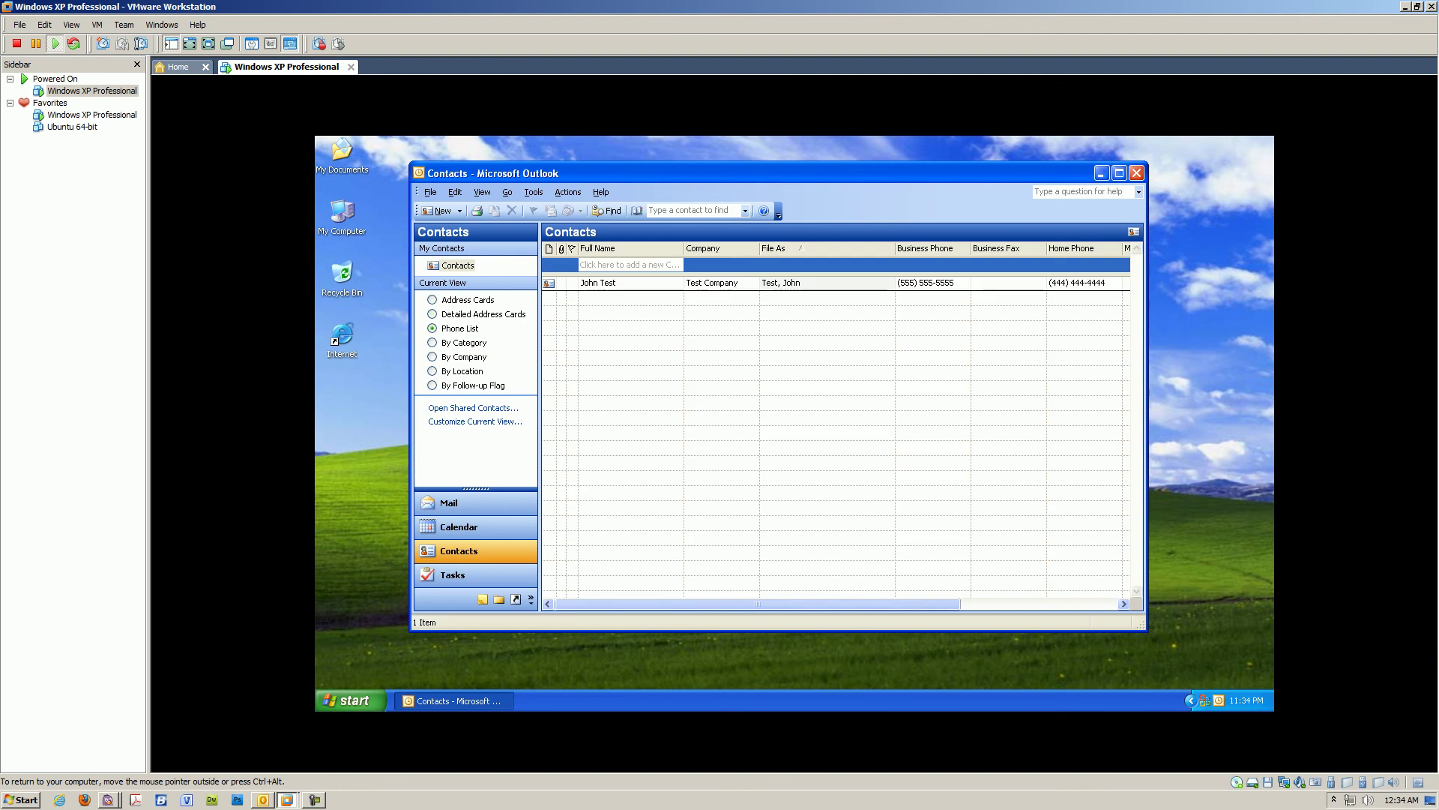
{"action": "left_click", "coordinate": [452, 574]}
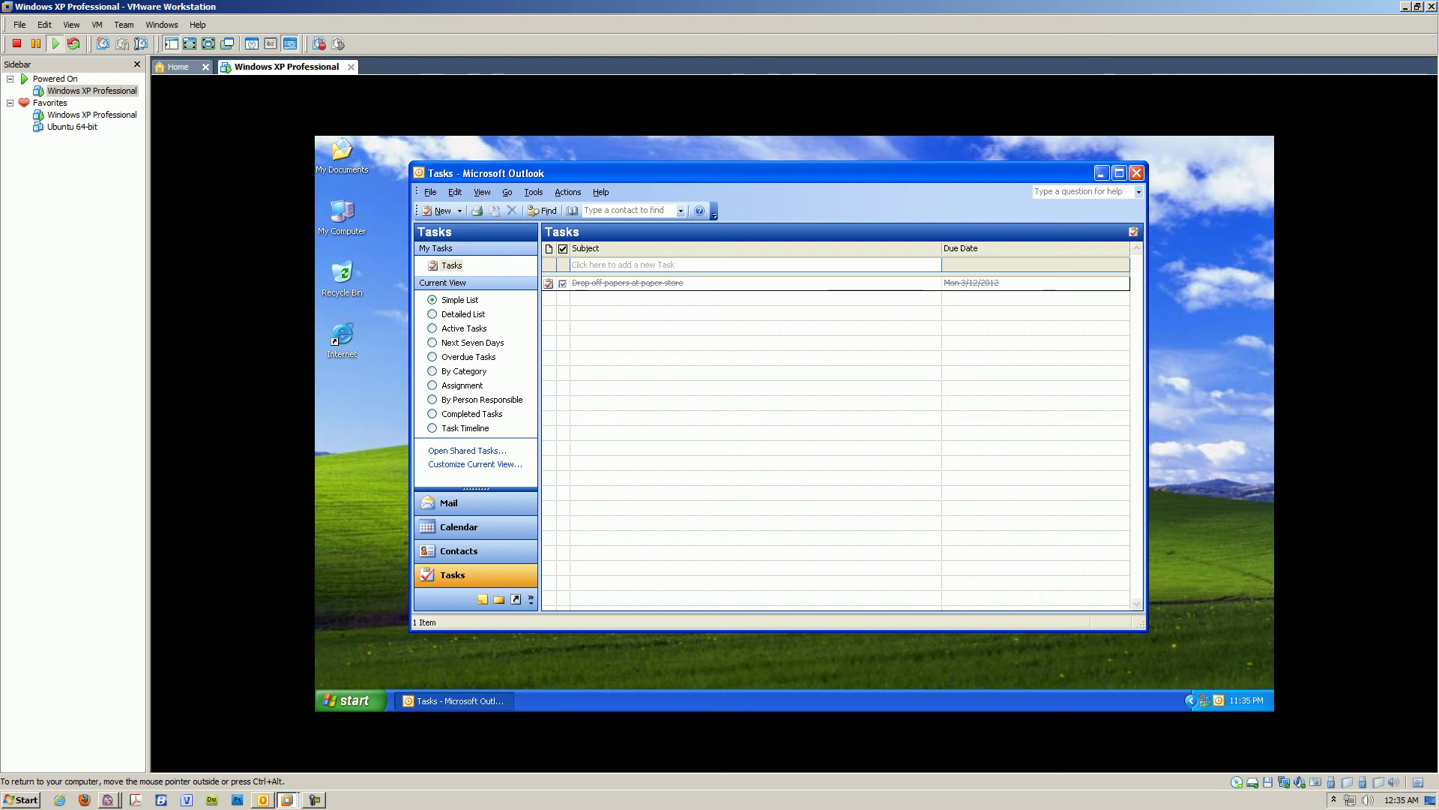
Switch to Mail to show the empty Inbox with 0 items
{"action": "left_click", "coordinate": [449, 502]}
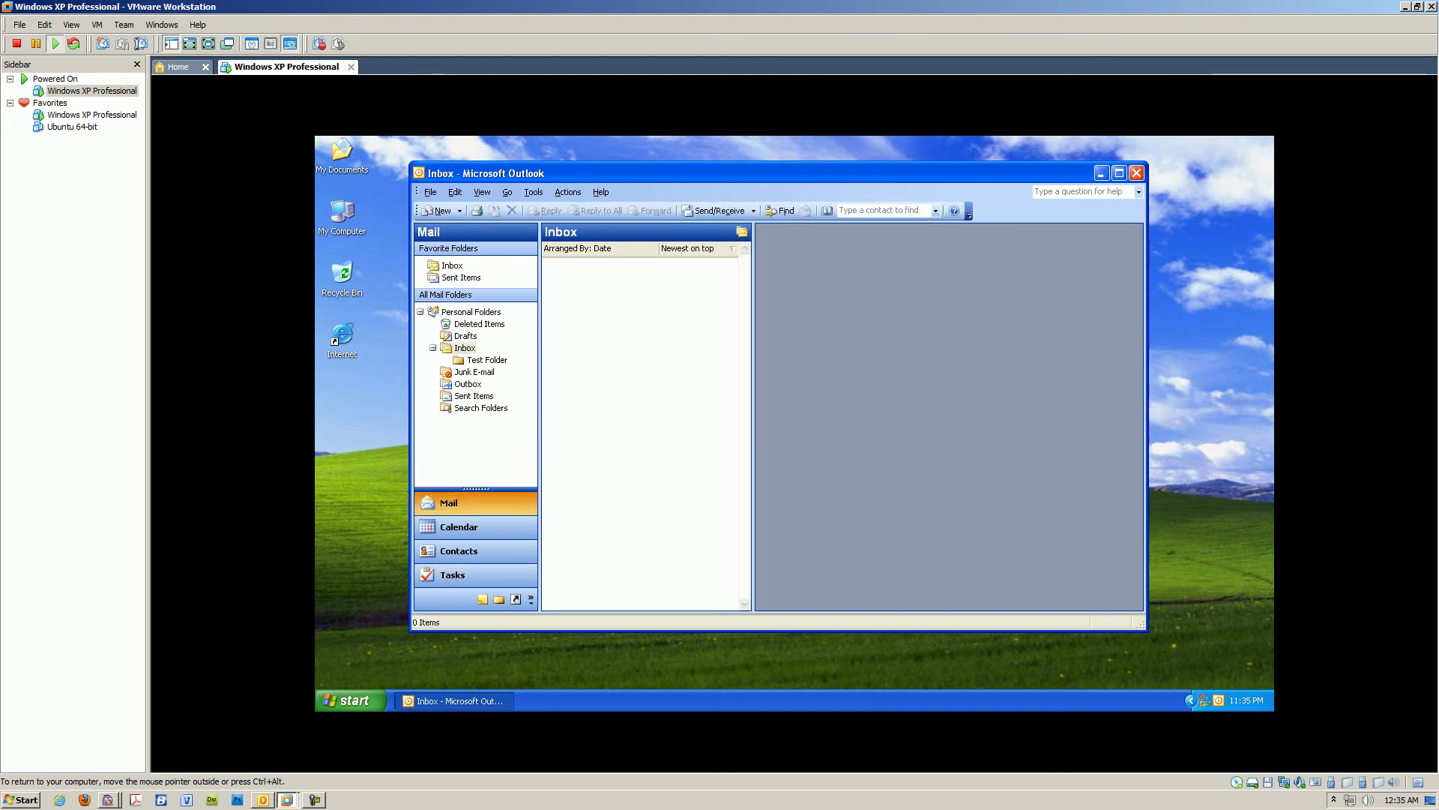